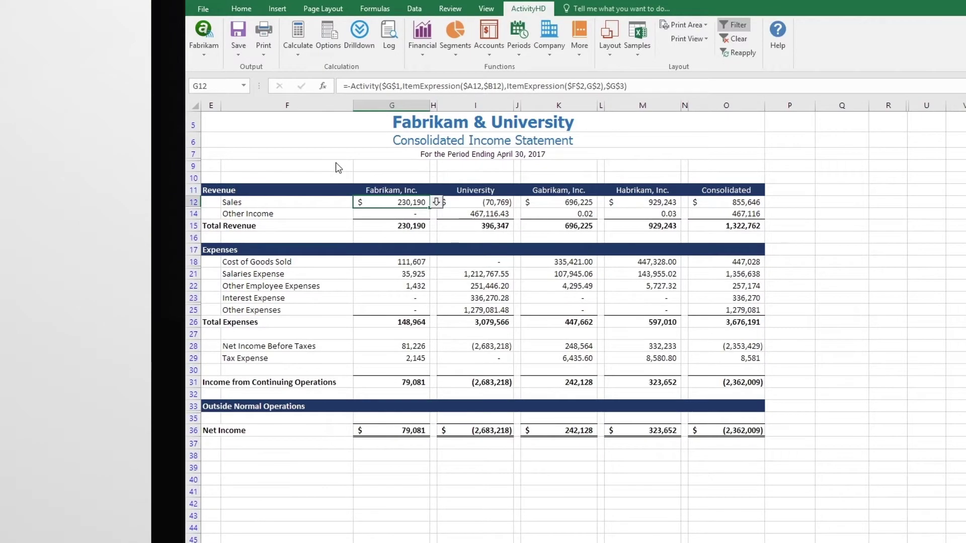
Drill down from Fabrikam's Sales amount to the 2017 - 1516 journal line and inspect its journal entry and source document
click(435, 202)
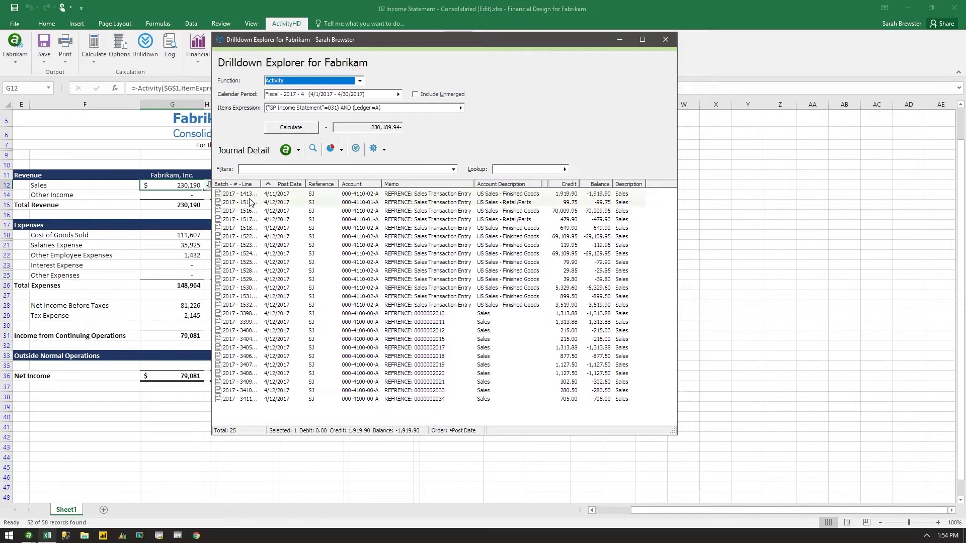
click(302, 211)
double_click(302, 211)
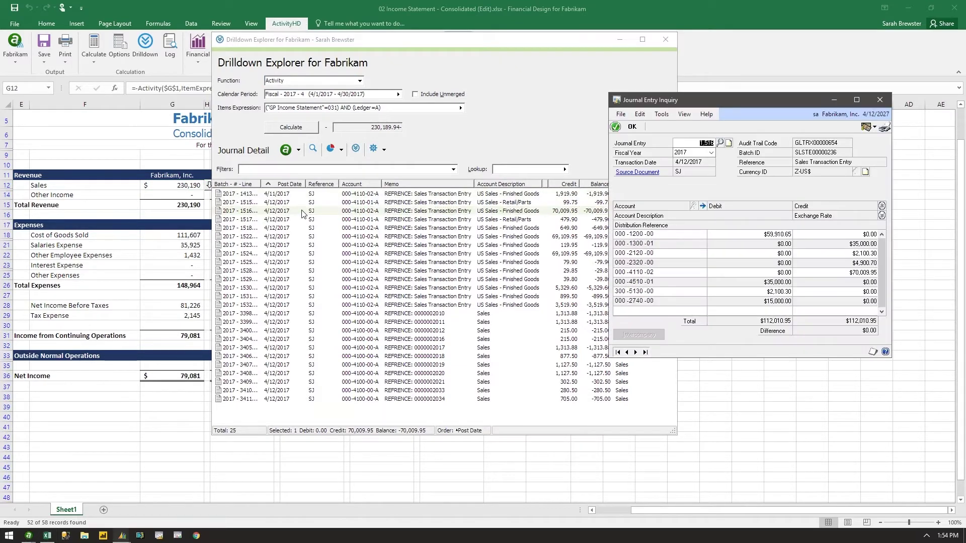
click(648, 174)
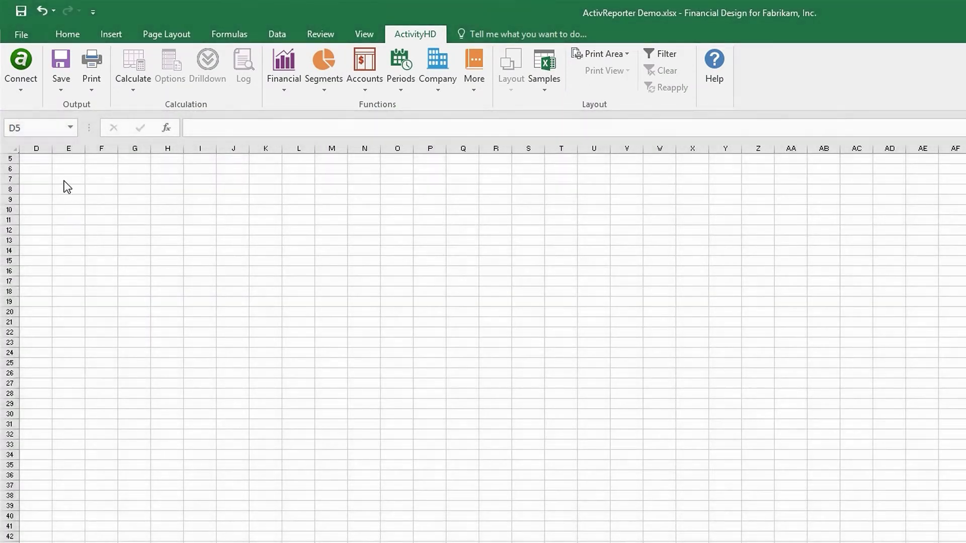
Connect the ActivReporter Demo workbook to the company Fabrikam, Inc
click(18, 90)
click(14, 106)
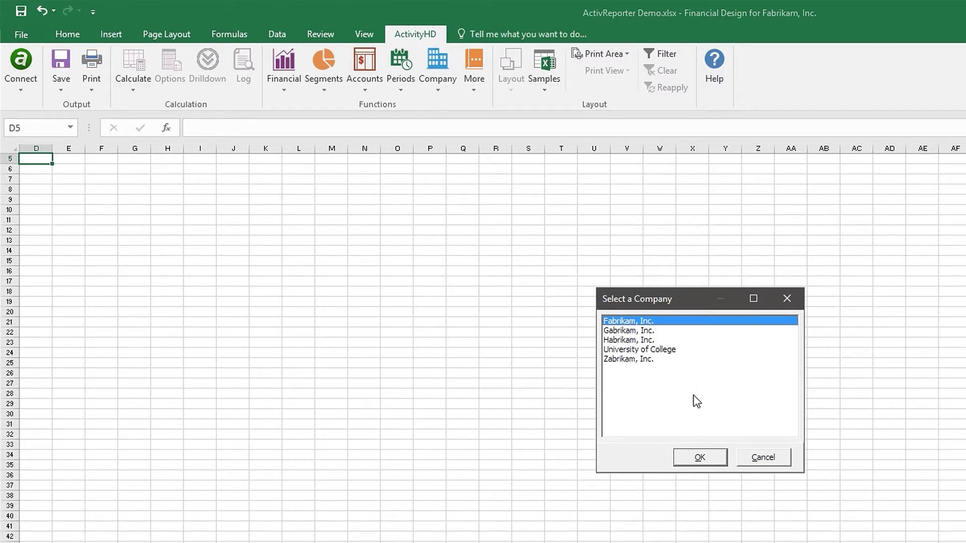
click(676, 459)
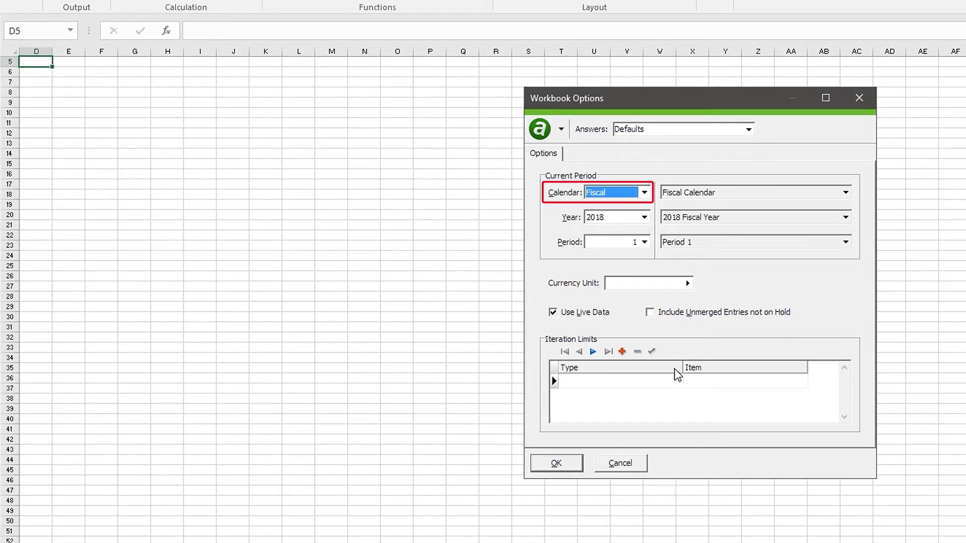
Set the workbook's current period to year 2017, period 4 and accept the workbook options
click(643, 217)
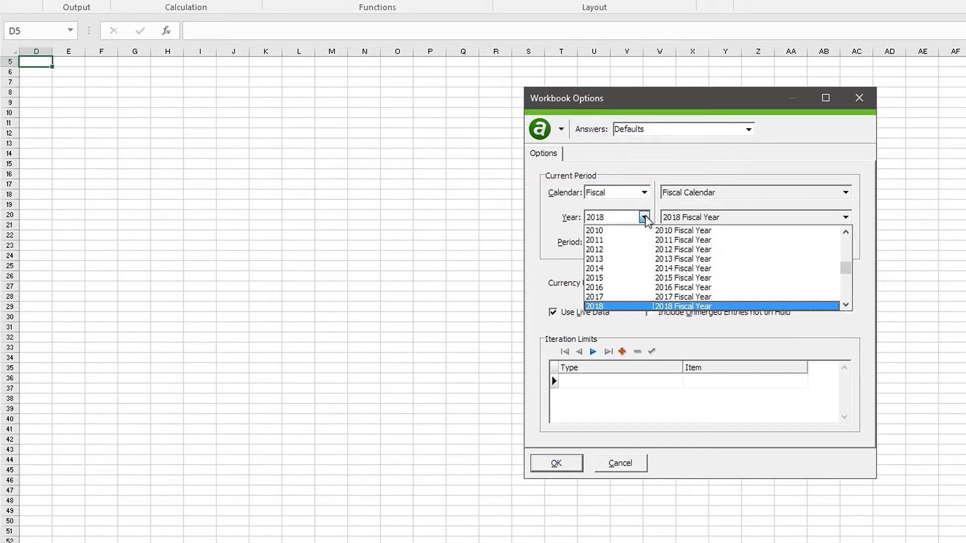
click(636, 297)
click(644, 242)
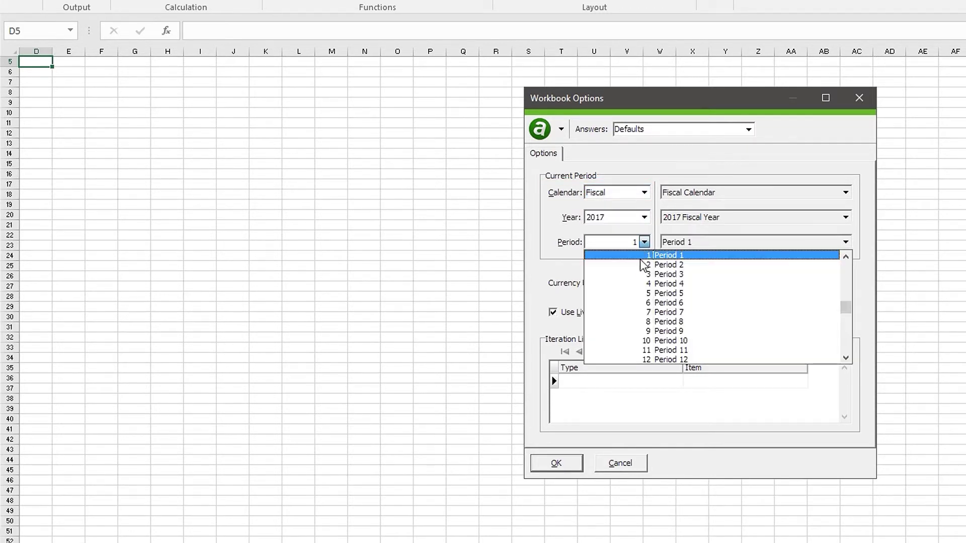
click(632, 285)
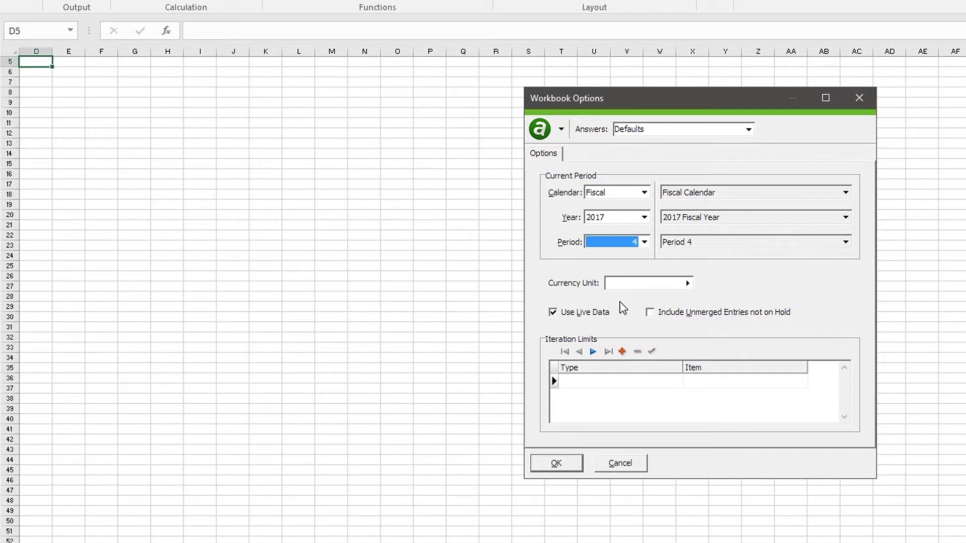
click(572, 462)
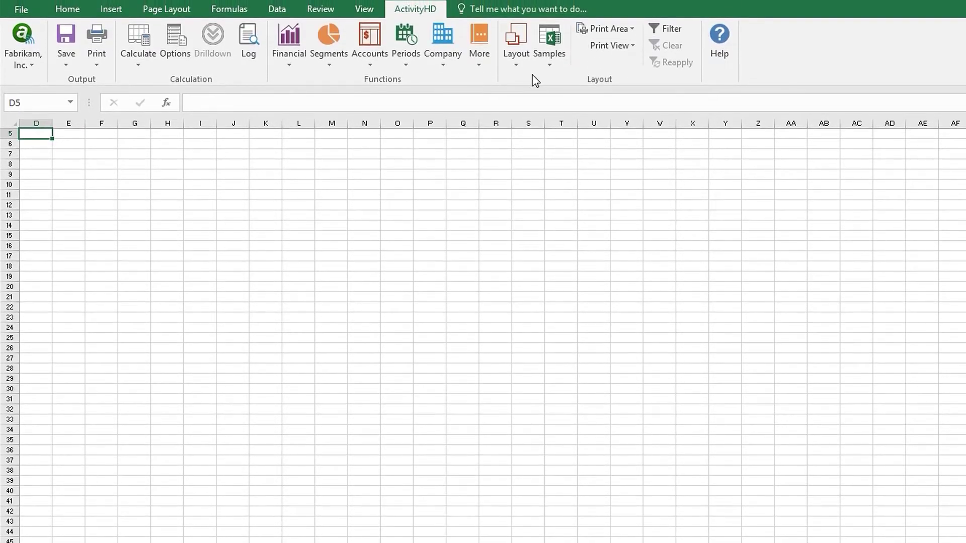
Generate a Balance Sheet Current vs Previous Year layout using the GP Balance Sheet rollup for its rows
click(530, 68)
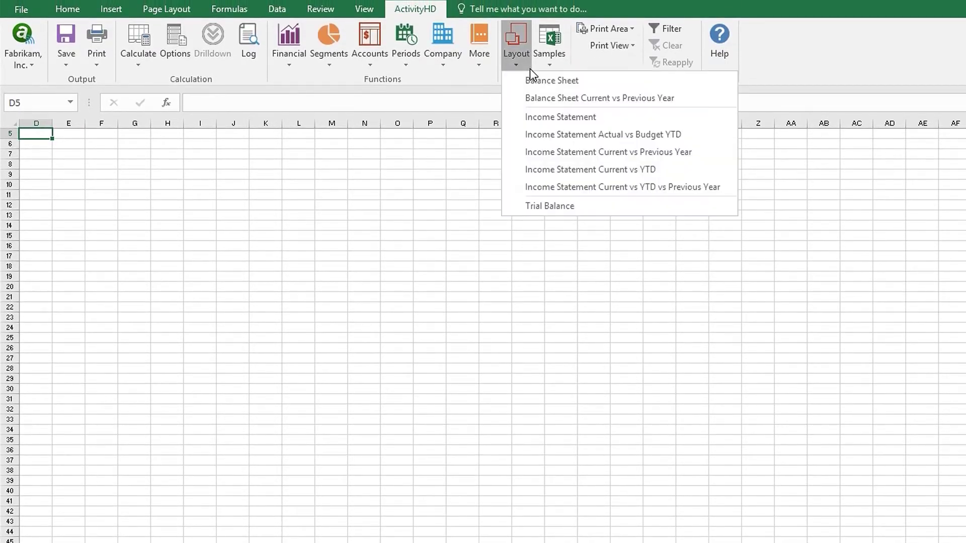
click(511, 97)
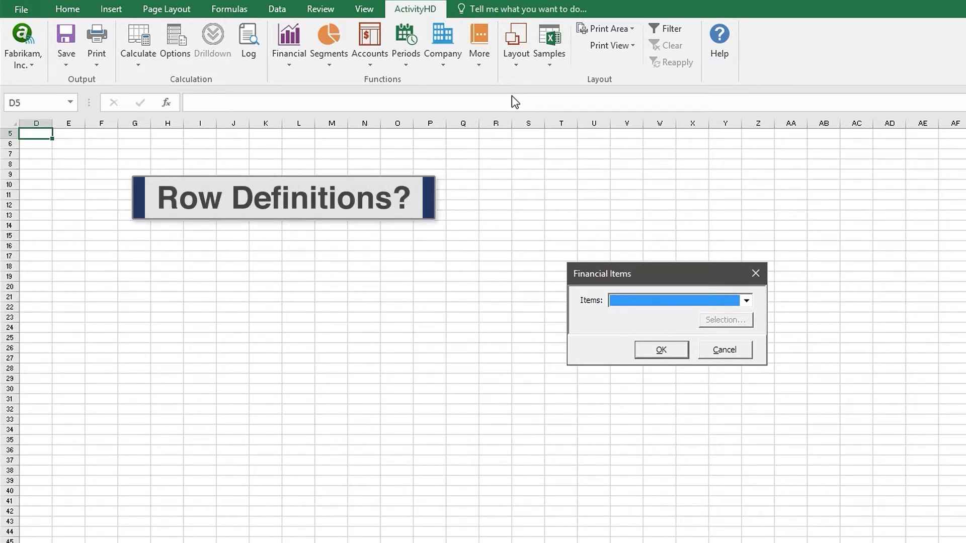
click(745, 301)
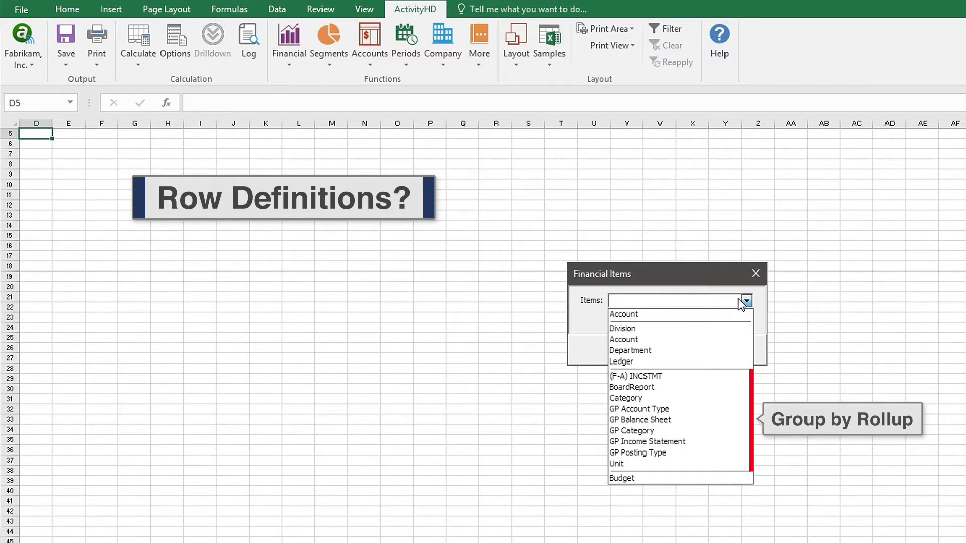
click(699, 420)
click(680, 354)
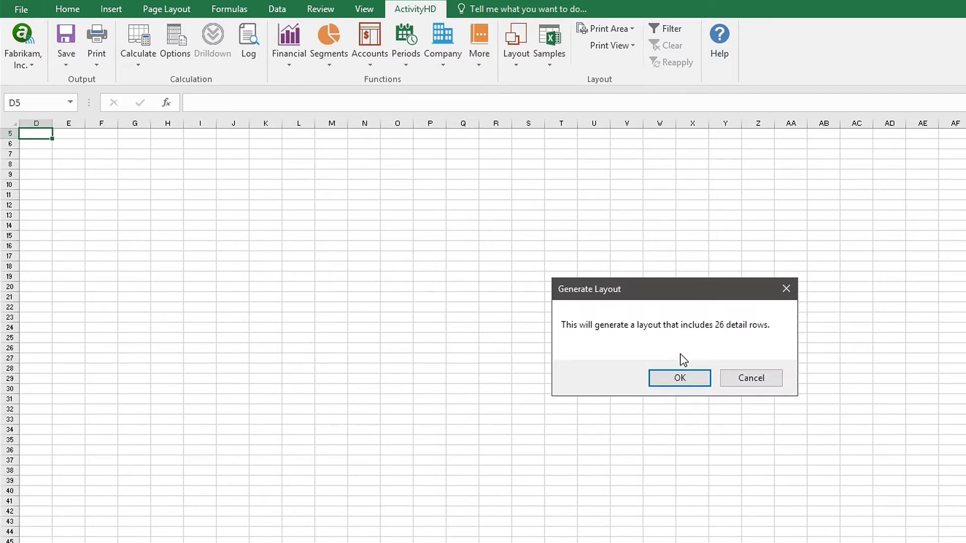
click(663, 377)
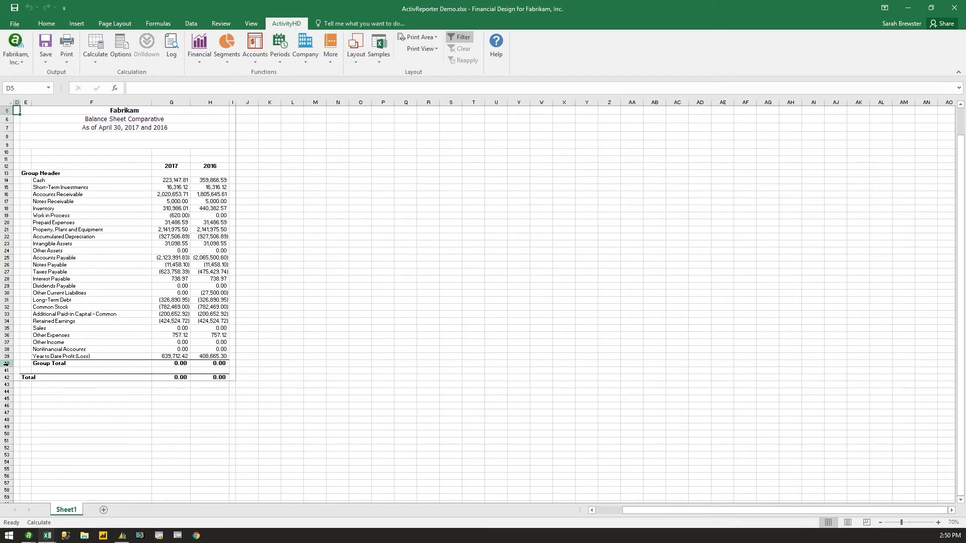
drag(7, 257, 10, 268)
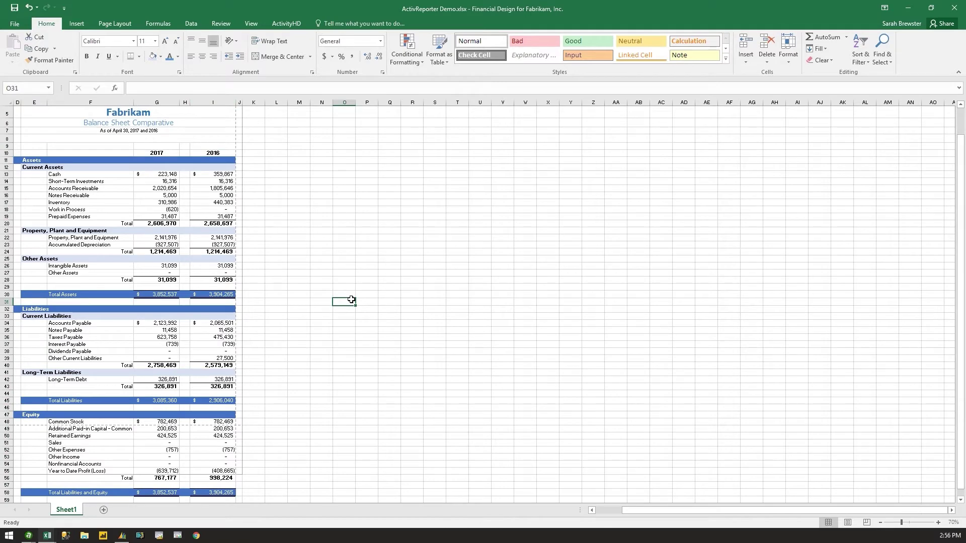
Drill down into the 2017 Cash balance and examine its journal detail
click(165, 174)
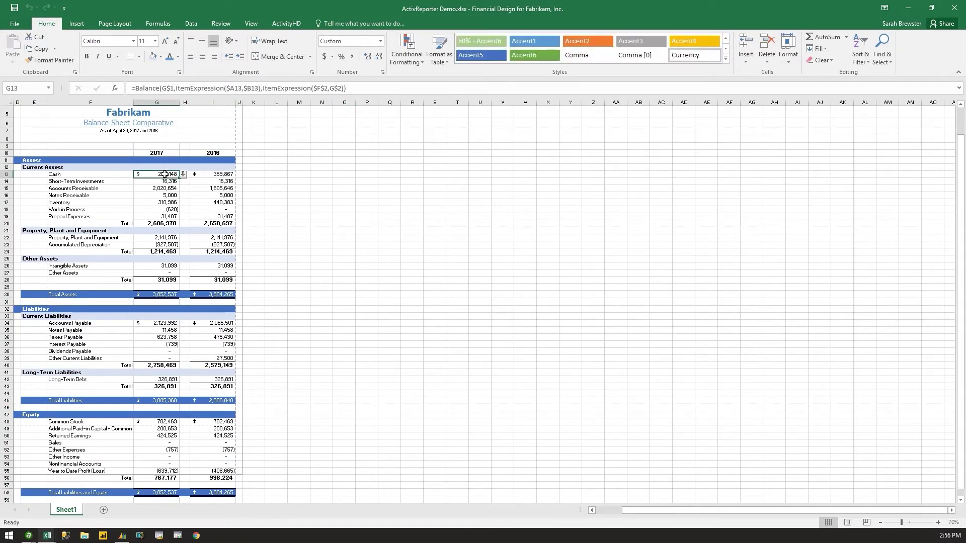
click(183, 174)
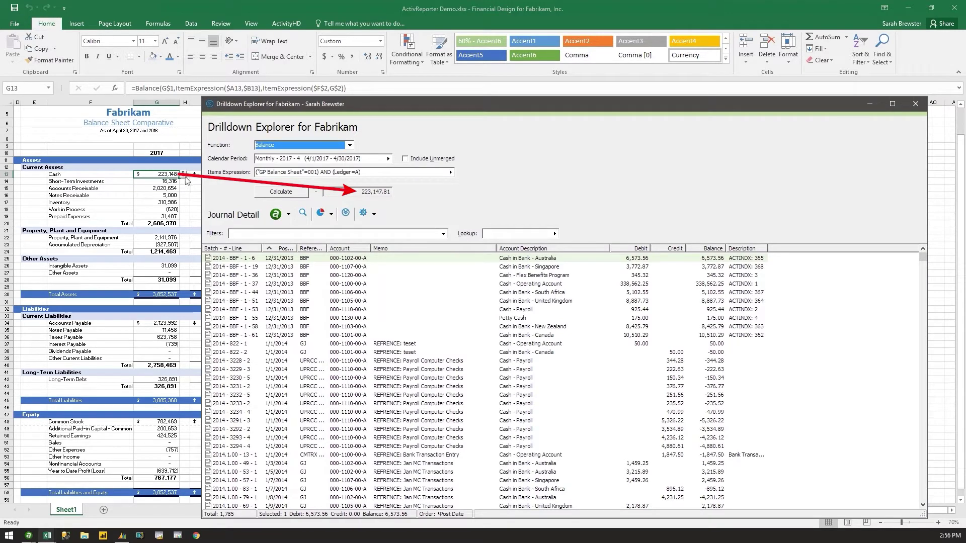
click(259, 379)
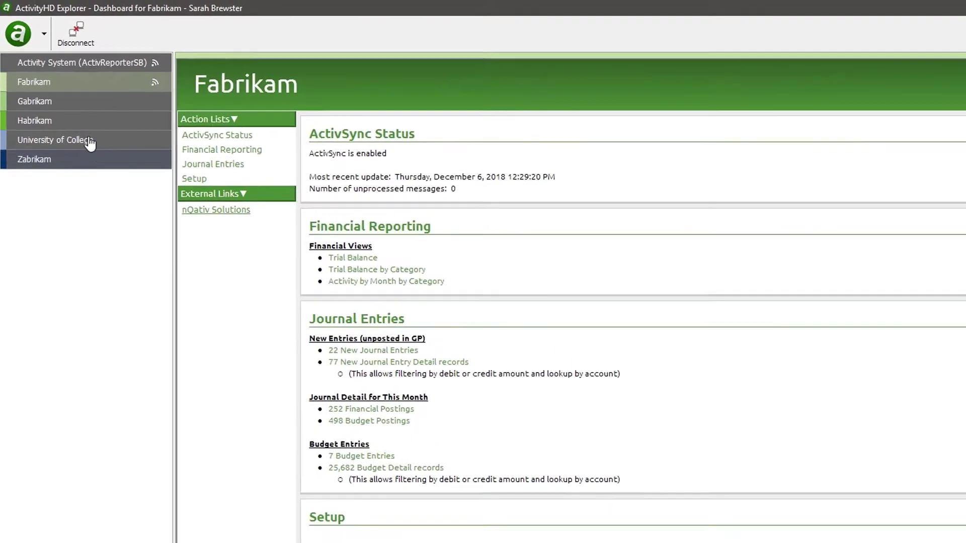
In ActivityHD Explorer, open the list of rollups in Fabrikam's ActivReporter setup
click(30, 59)
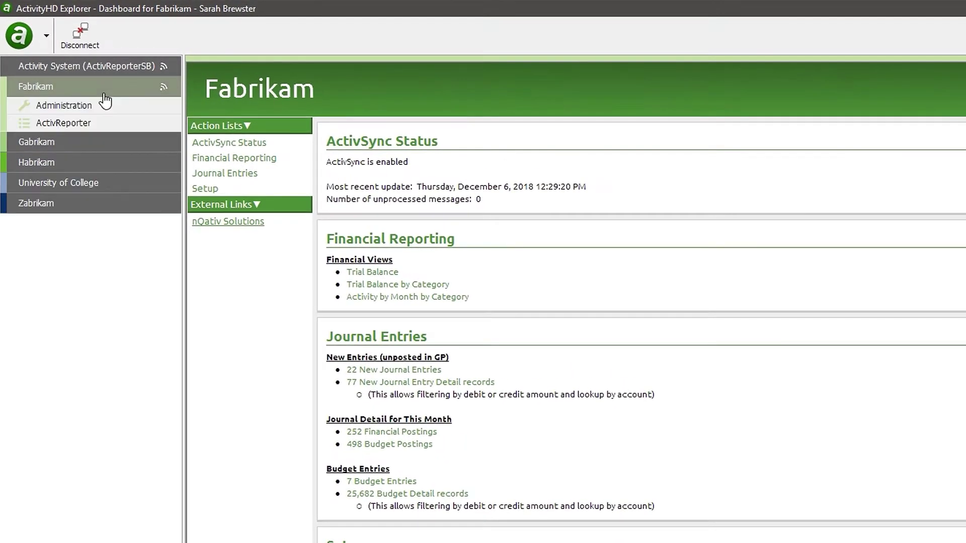
click(103, 126)
click(103, 214)
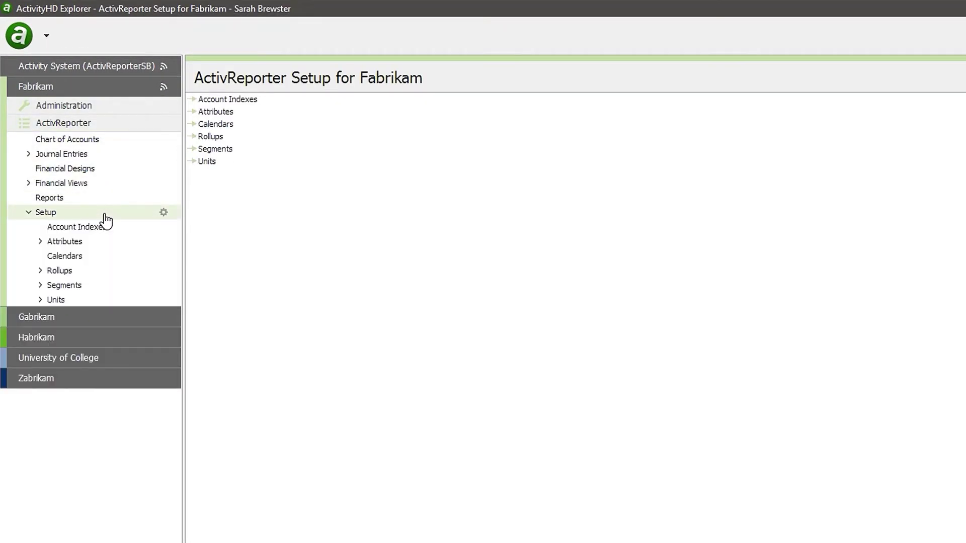
click(110, 278)
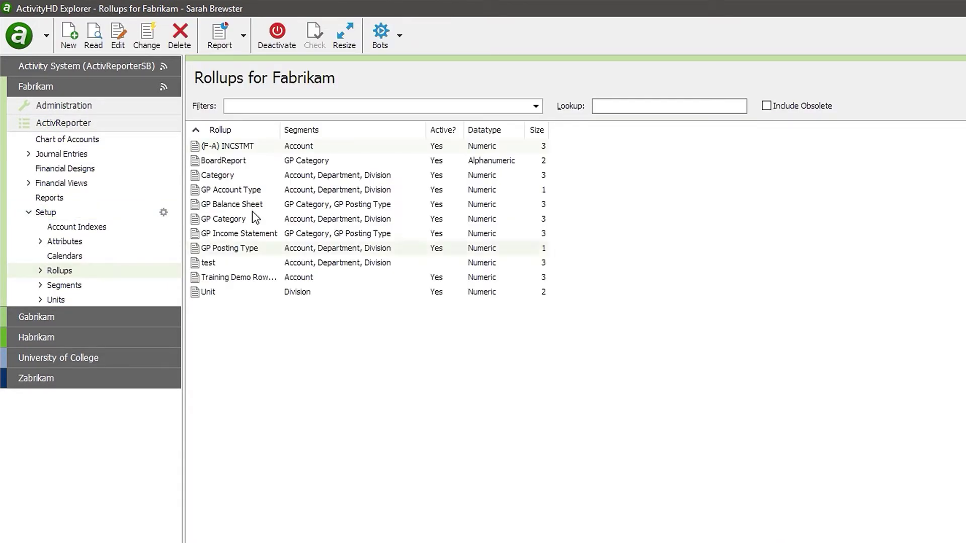
Run the New Rollup from MR Rows bot and sign in to SQL Server with the login ID and password
click(378, 52)
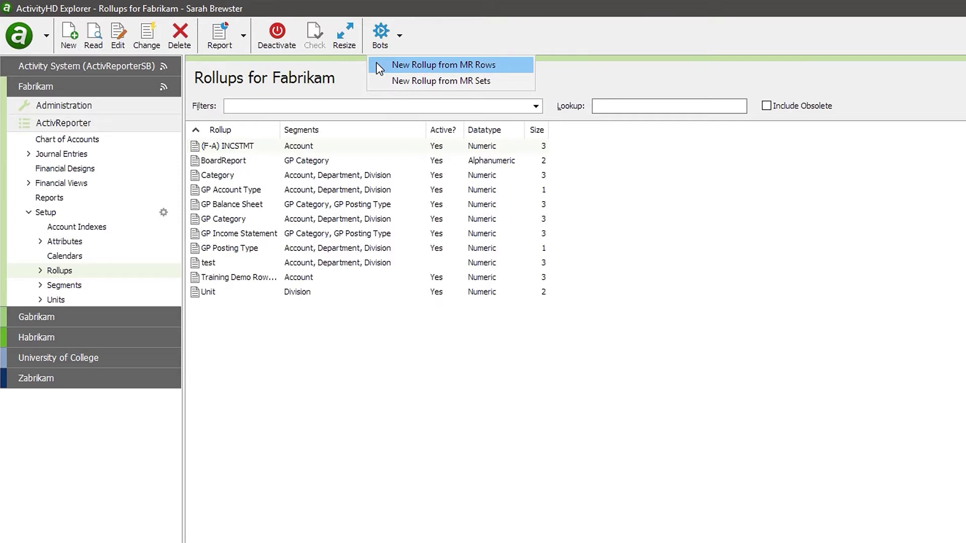
click(379, 64)
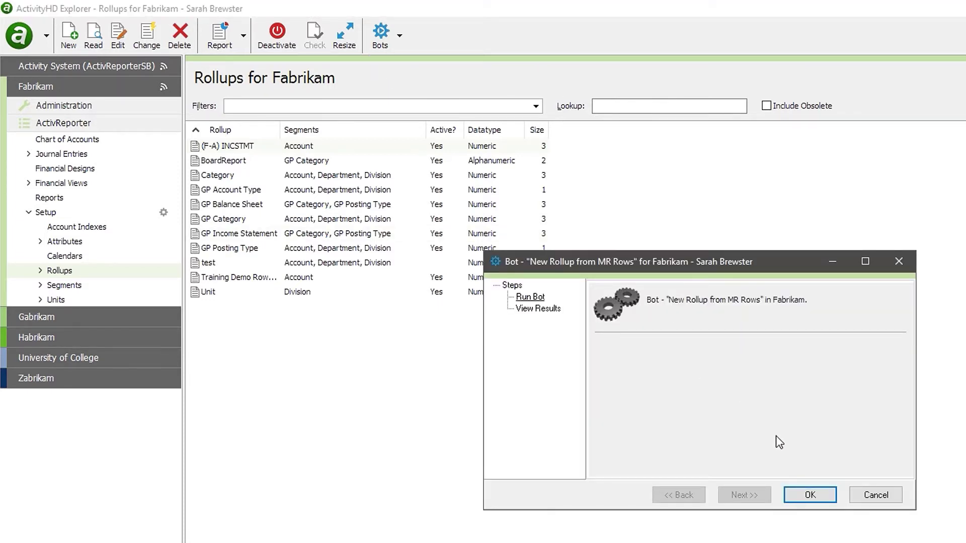
click(790, 497)
text(sa)
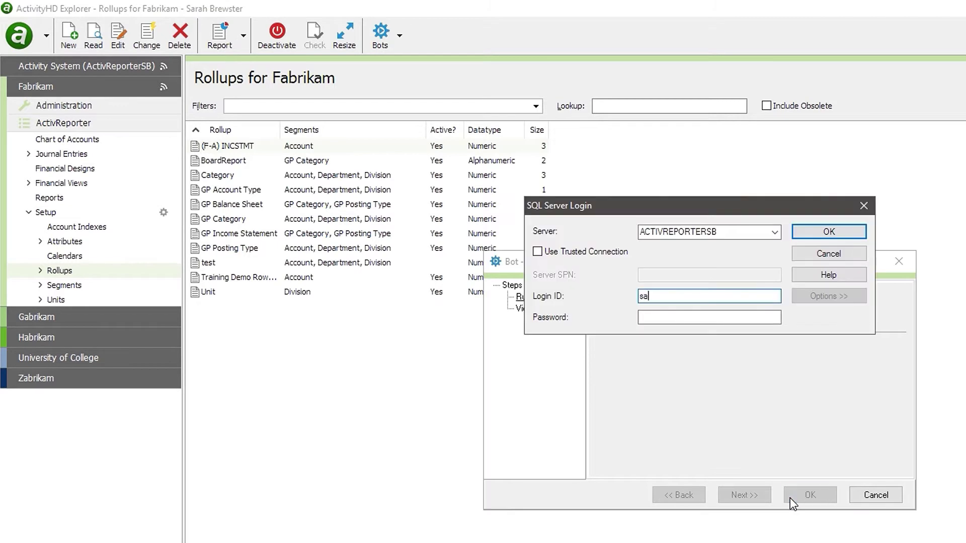
key(Tab)
text(••••••••••••••)
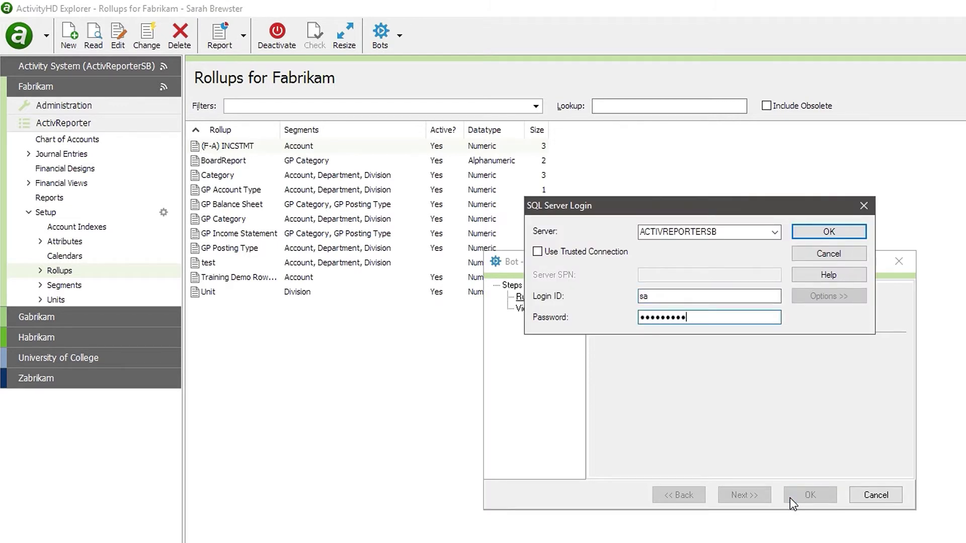
key(Return)
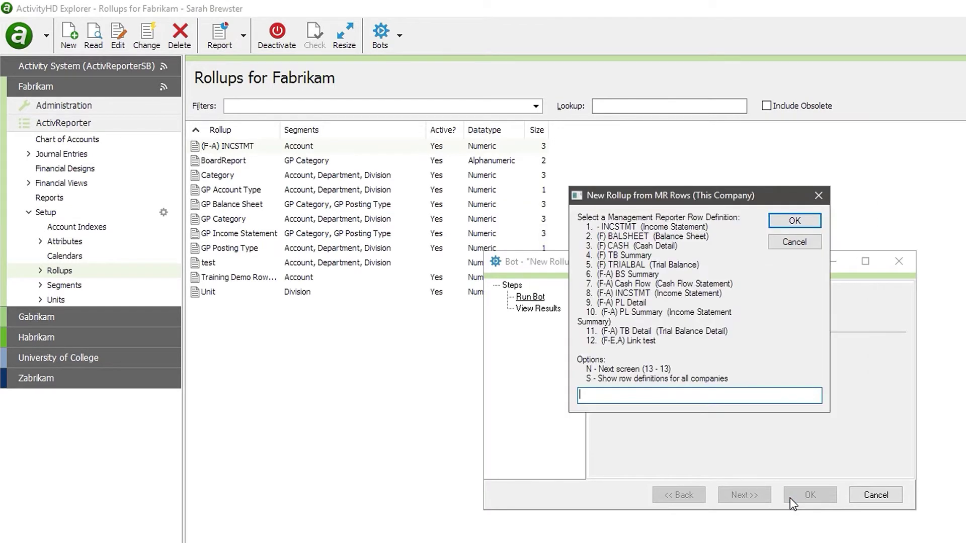
Create the rollup from row definition 1, INCSTMT (Income Statement), accepting the suggested name "- INCSTMT", and finish the bot
text(1)
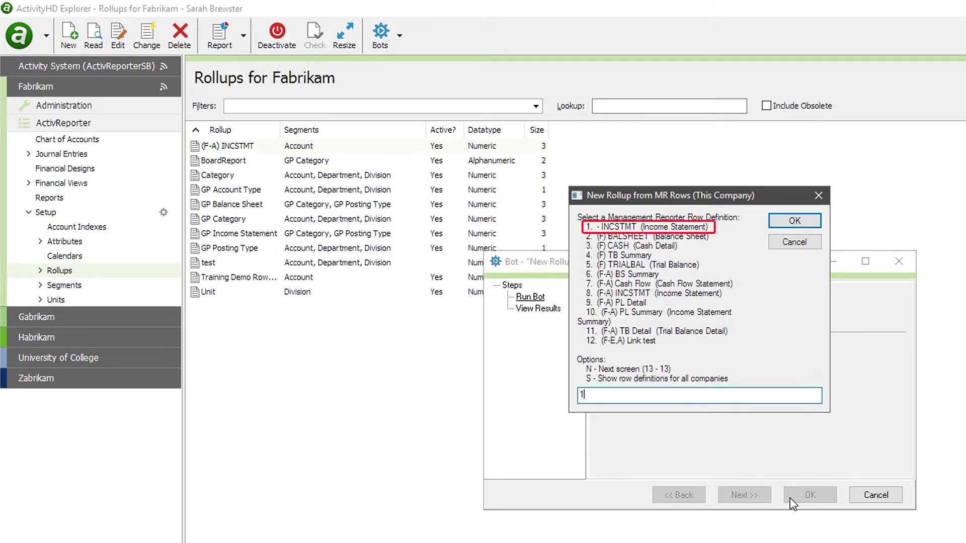
key(Return)
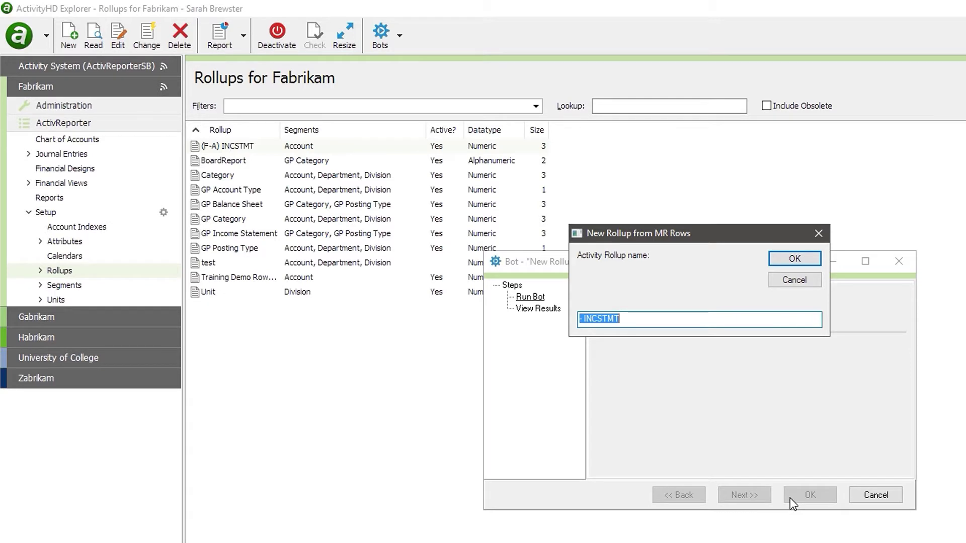
key(Return)
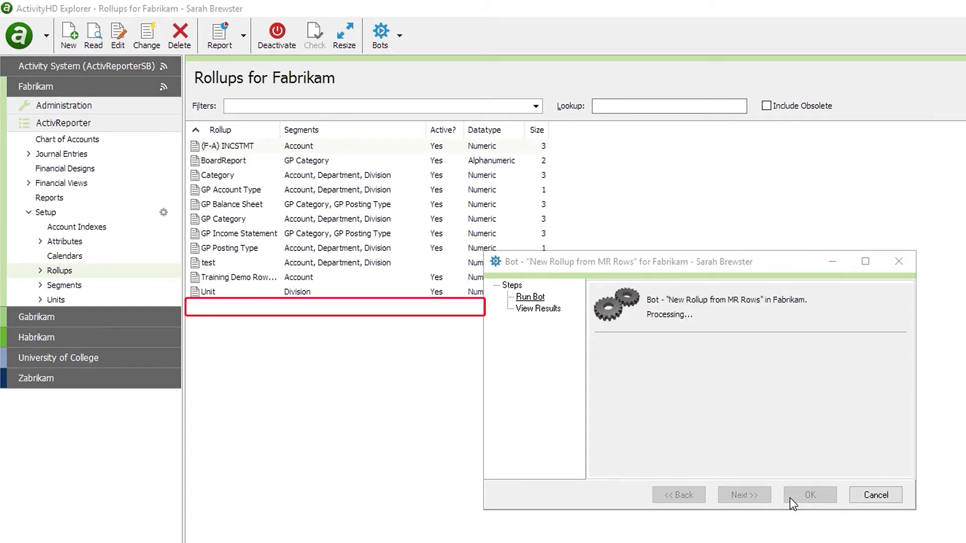
click(789, 497)
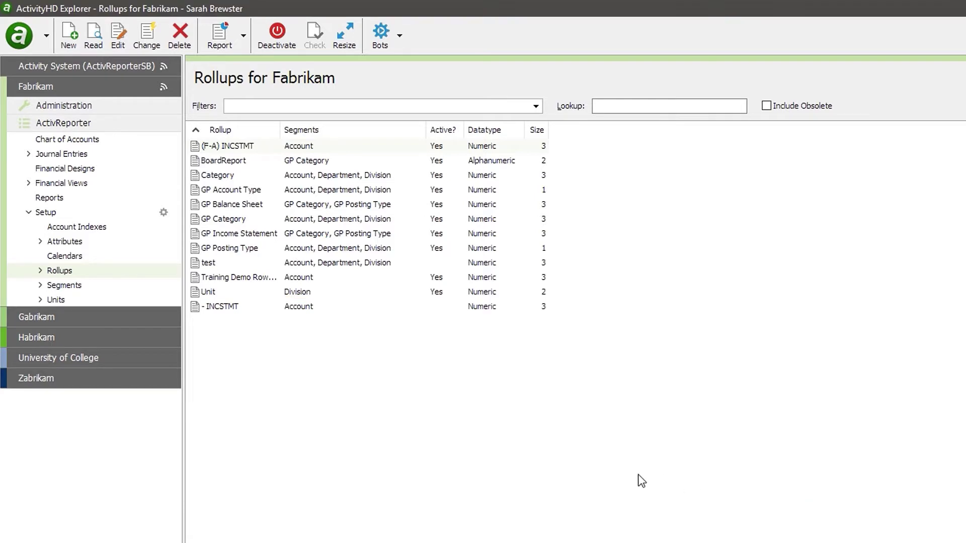
Activate the new - INCSTMT rollup
click(373, 308)
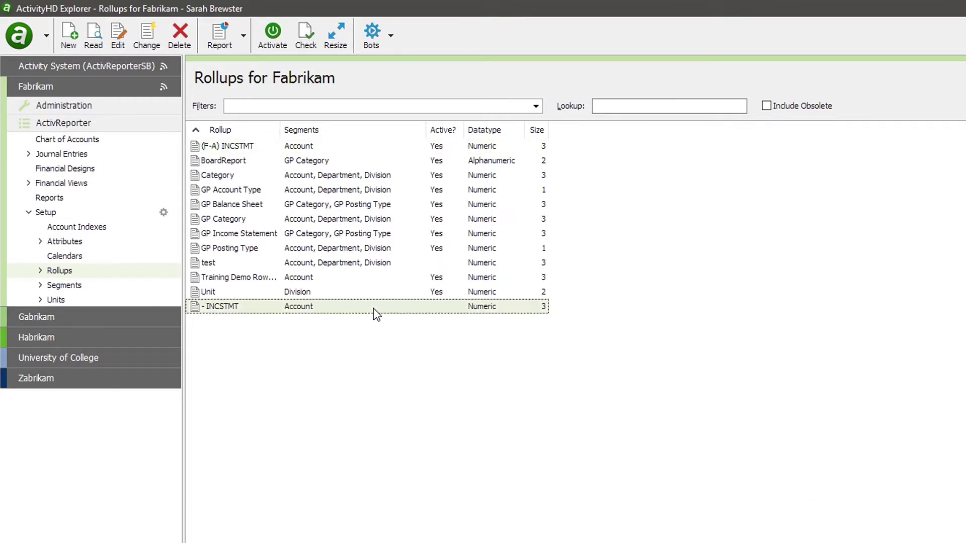
click(272, 34)
click(615, 447)
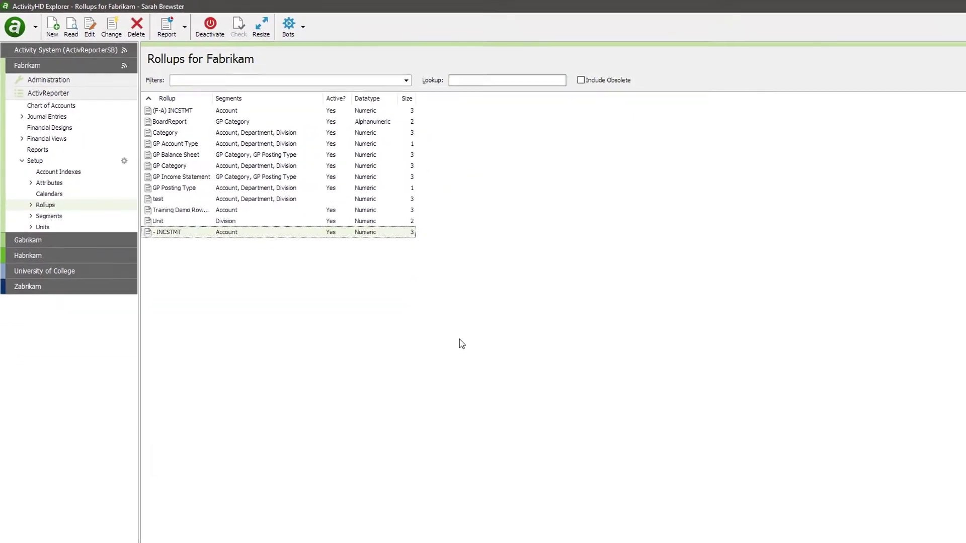
Switch to Excel and generate an Income Statement Current vs YTD layout using the - INCSTMT rollup as its items
click(57, 542)
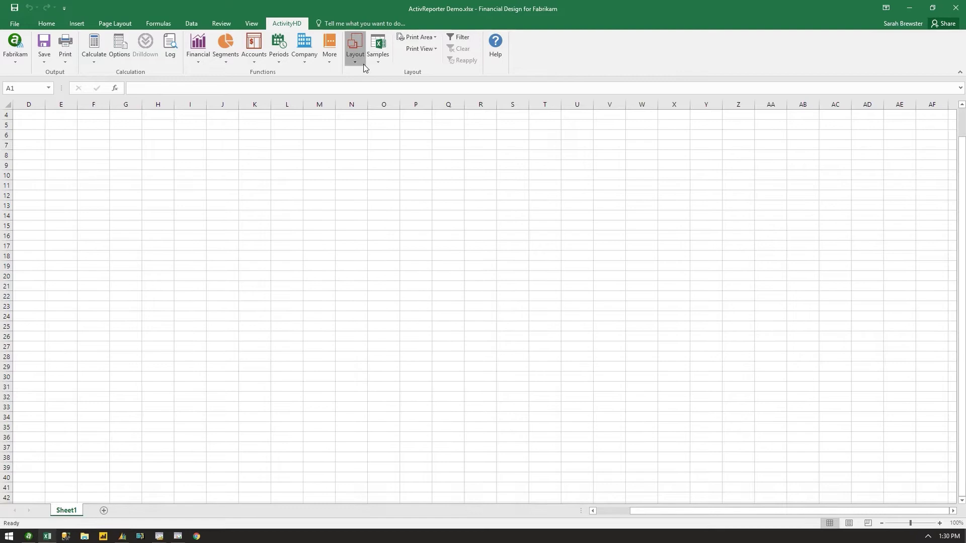
click(362, 63)
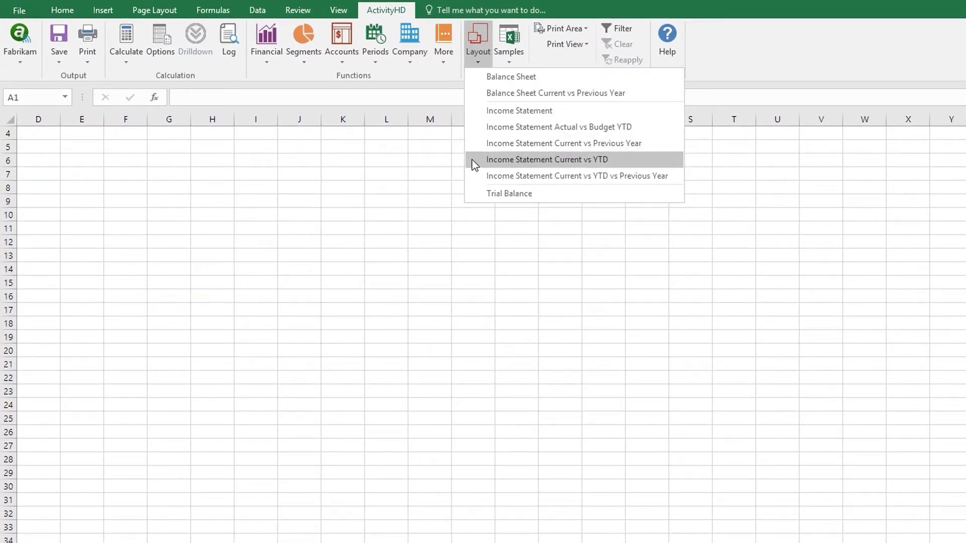
click(509, 159)
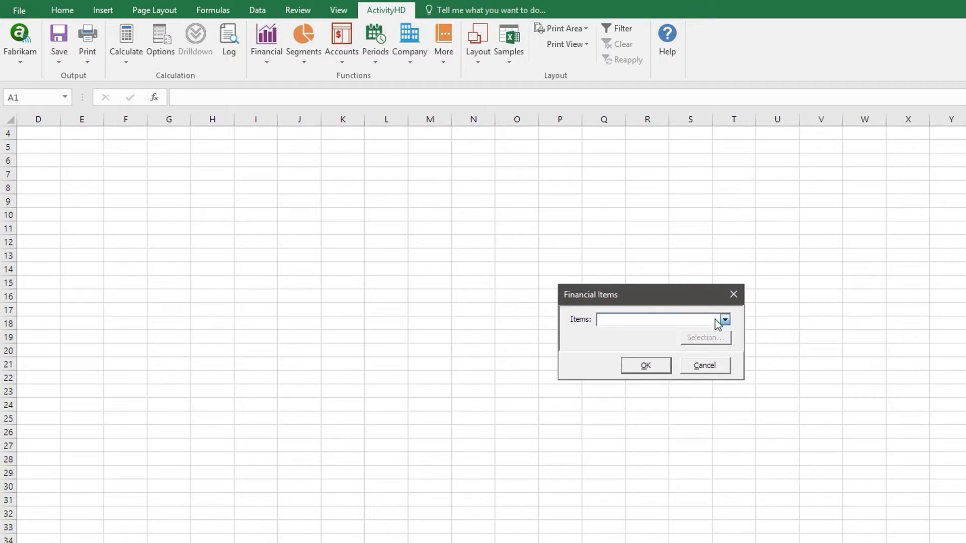
click(723, 321)
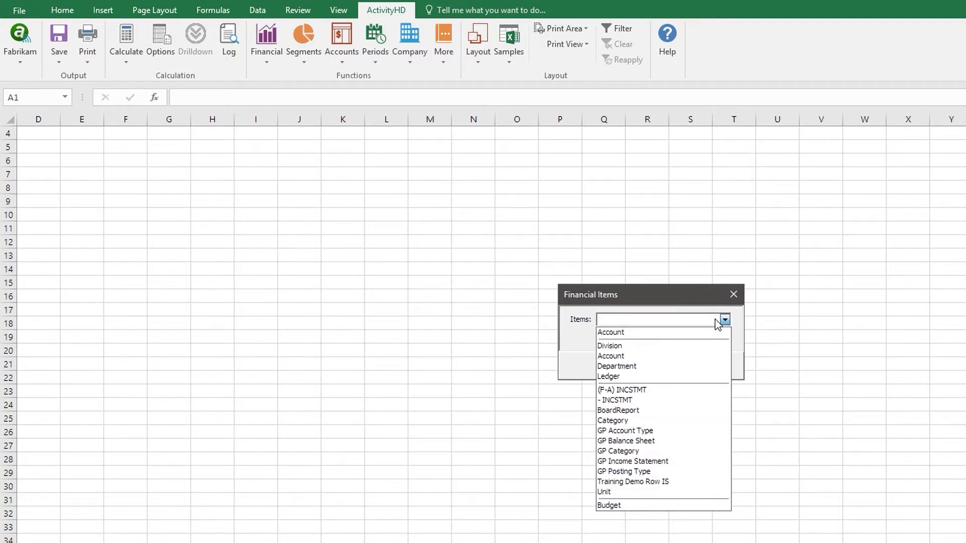
click(692, 405)
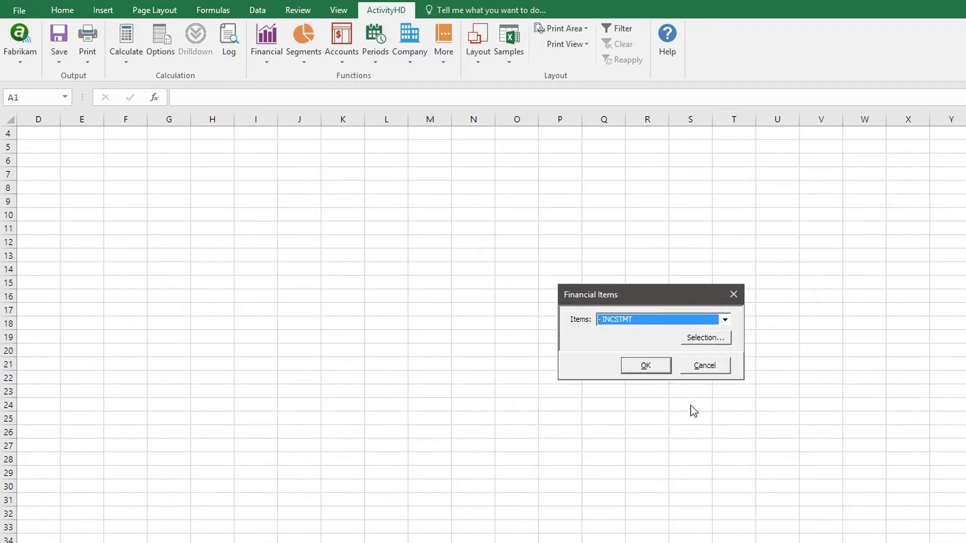
click(664, 366)
click(648, 391)
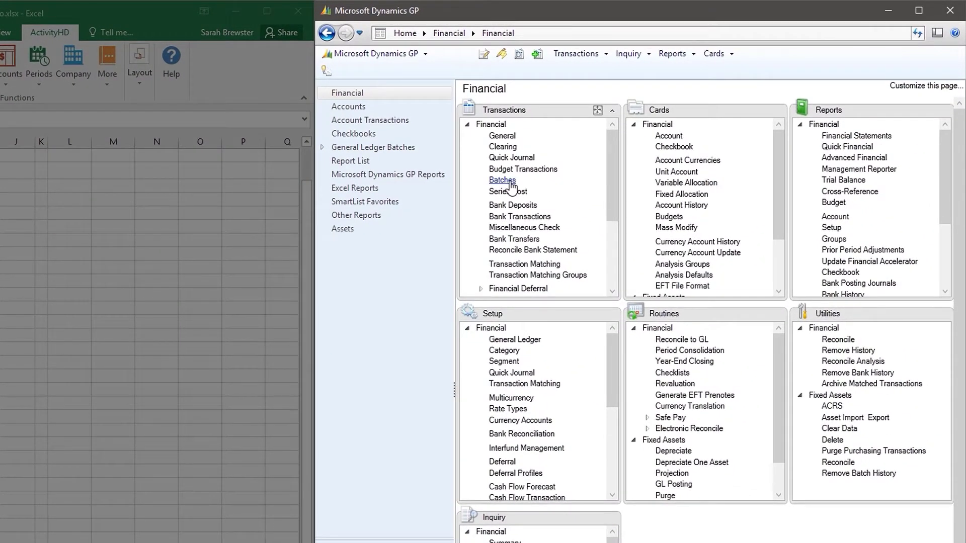
In Microsoft Dynamics GP, look up the General Entry batch 3141535 in Batch Entry and post it
click(509, 182)
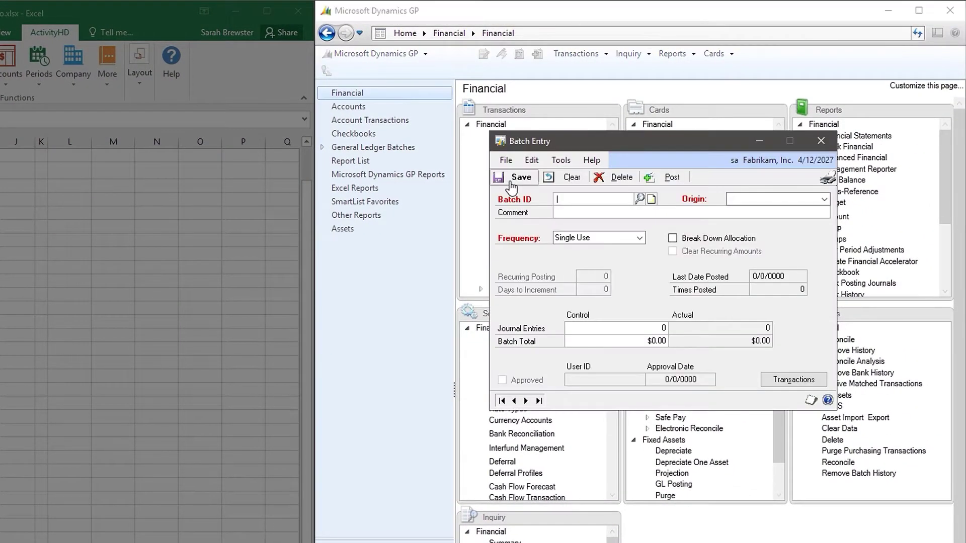
click(640, 197)
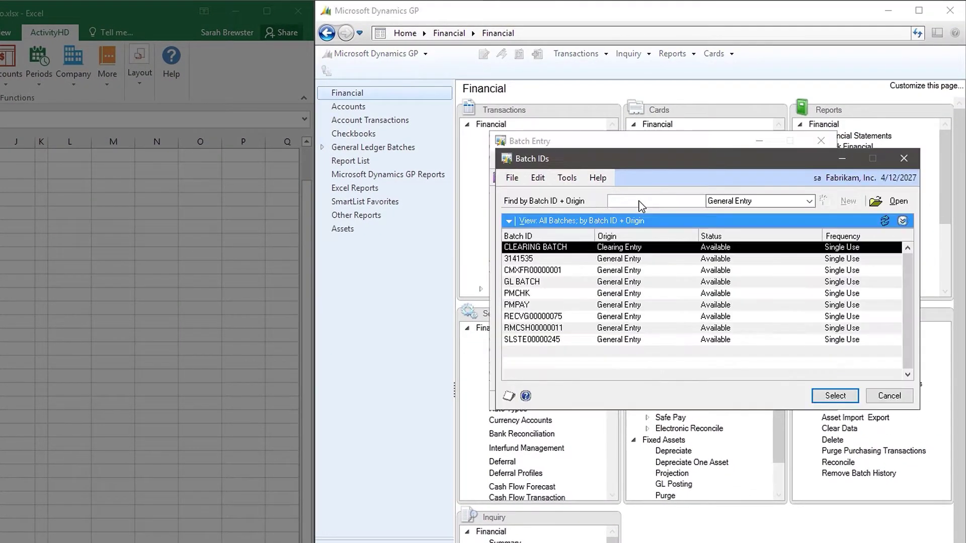
click(582, 258)
click(826, 401)
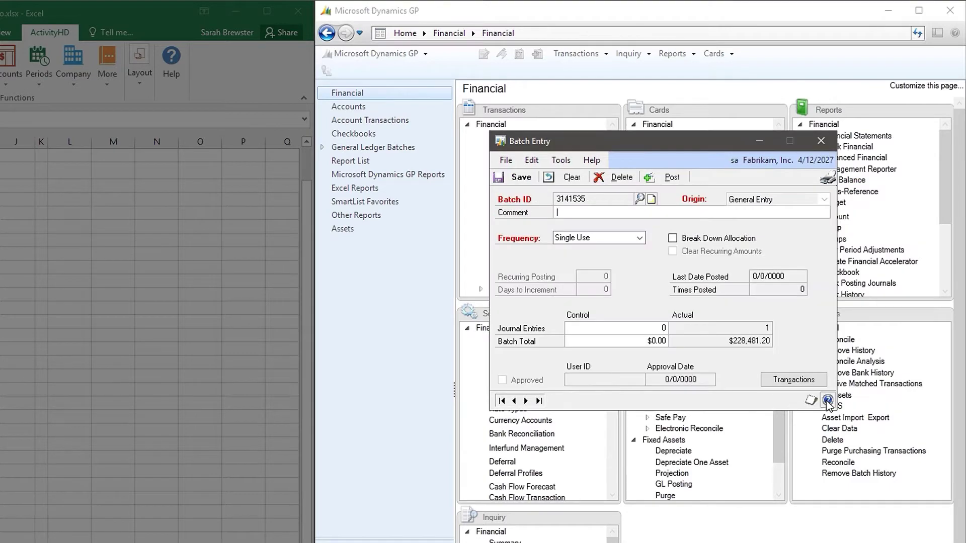
click(685, 176)
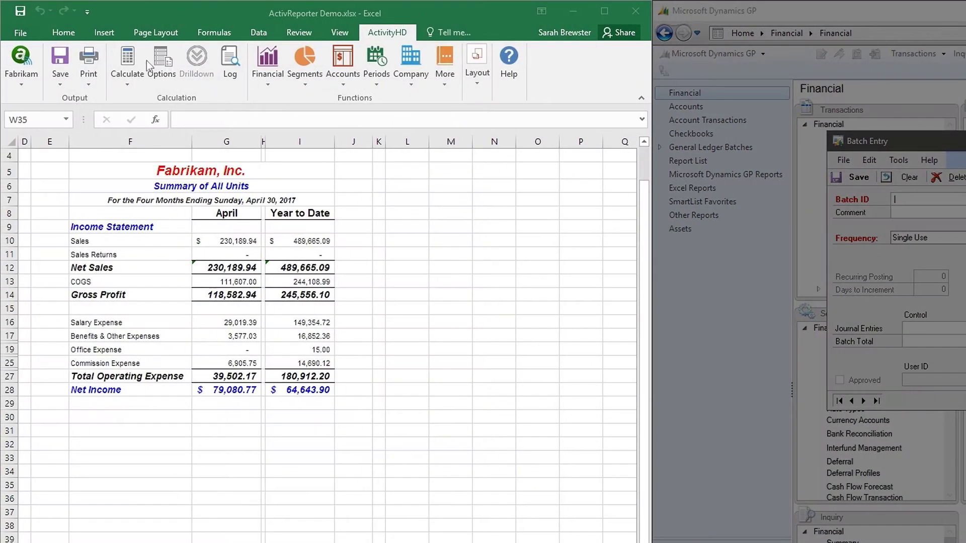
Recalculate the Fabrikam income statement in the ActivReporter Demo workbook in Excel
click(132, 63)
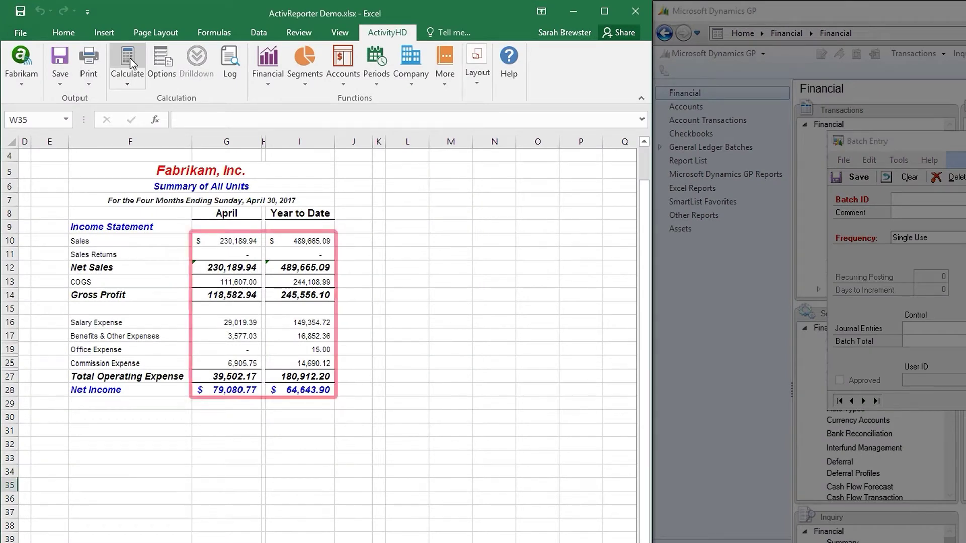
click(132, 63)
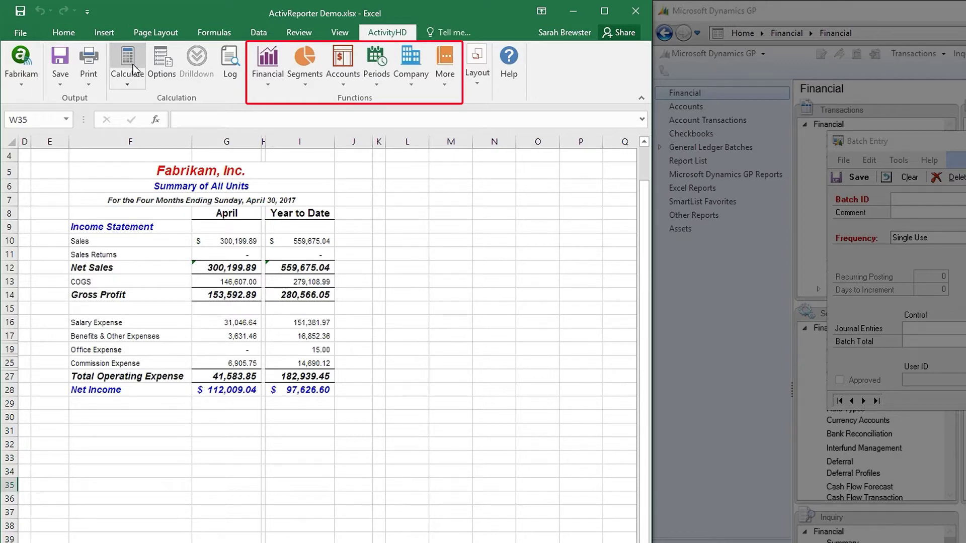
Examine the formulas behind the company name, the period heading, the Sales description and the Sales amounts for the month and year to date
click(158, 172)
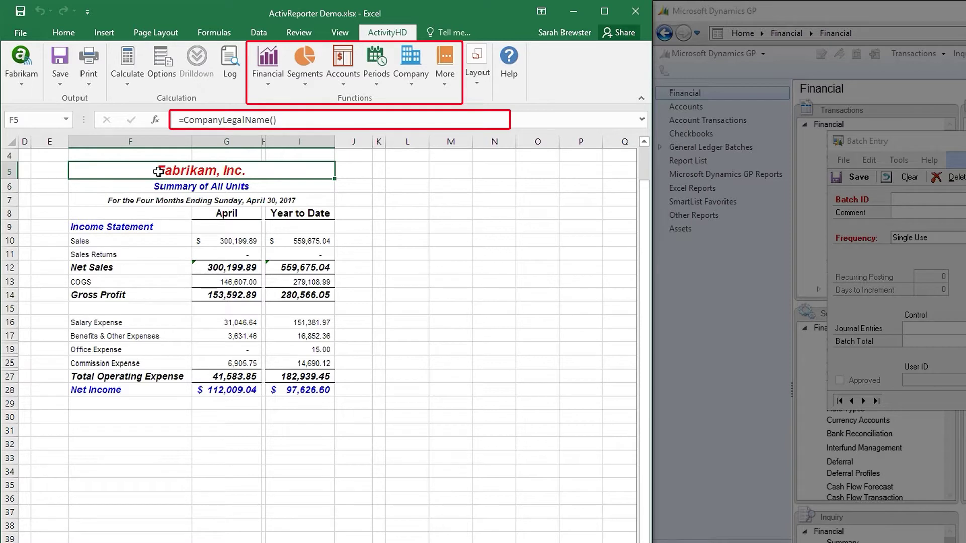
click(210, 217)
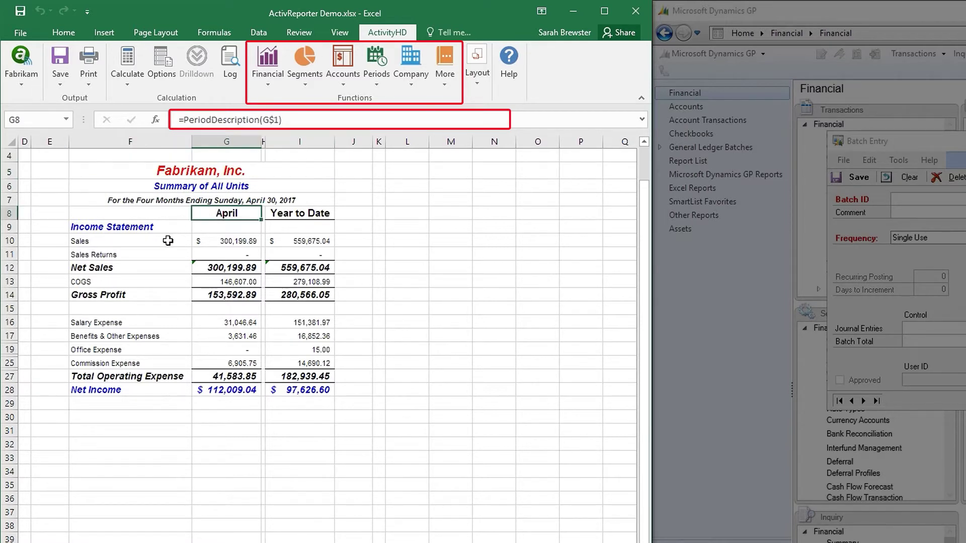
click(168, 242)
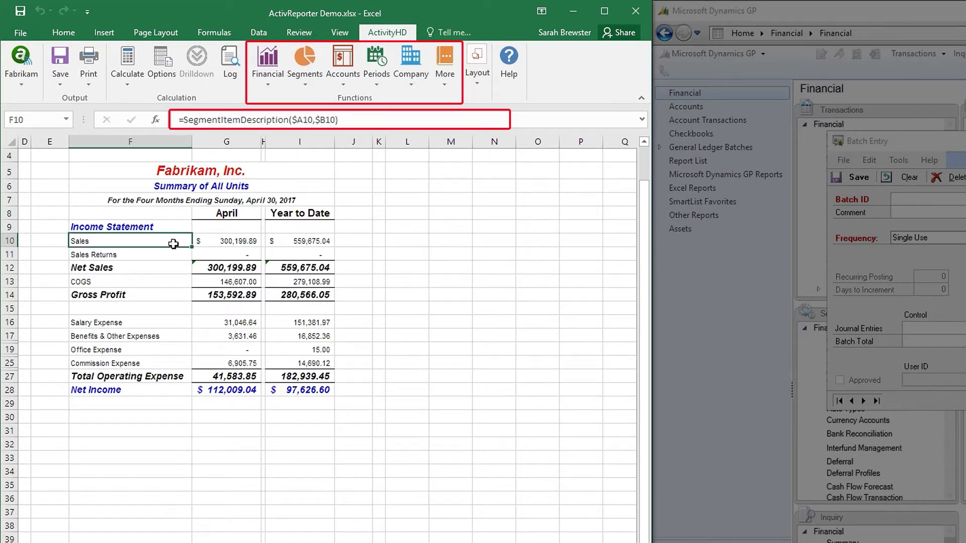
click(207, 241)
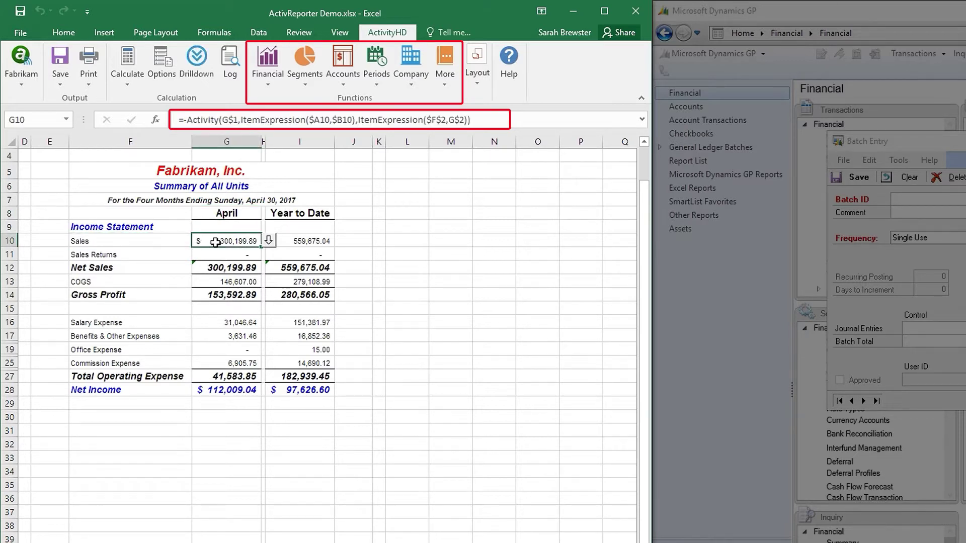
click(286, 238)
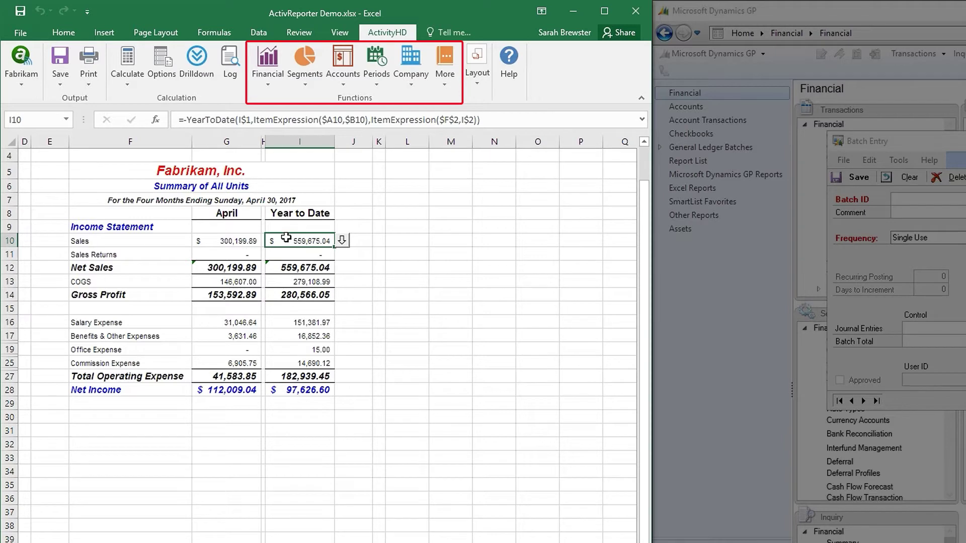
Start inserting an Activity financial function in empty cell L10 beside the income statement
click(398, 237)
click(277, 81)
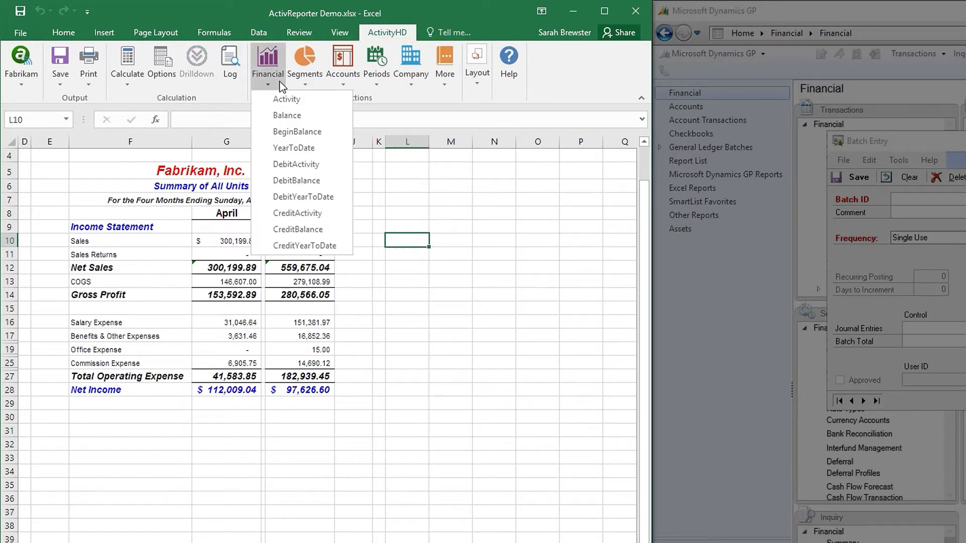
click(286, 99)
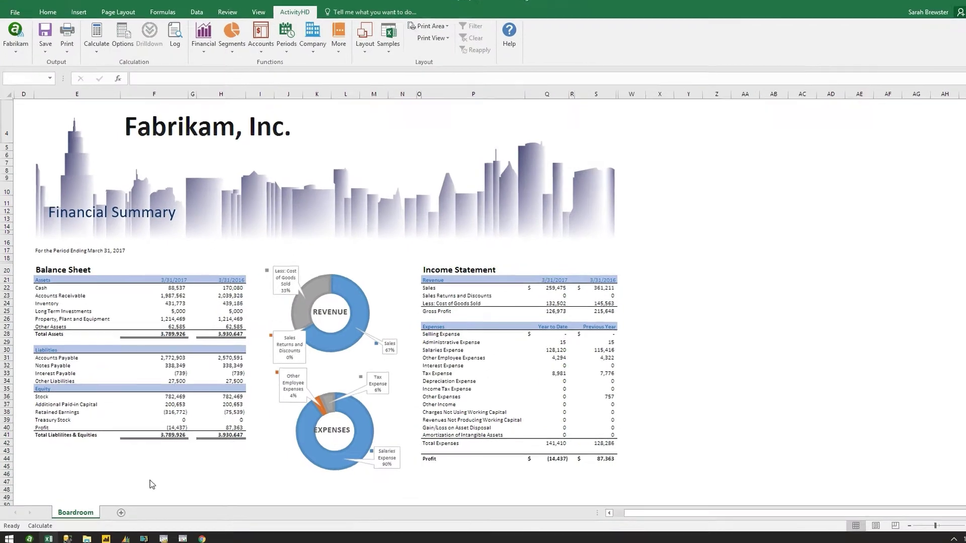
In the Boardroom workbook, drill down on the 3/31/2017 Accounts Receivable balance and open journal line 2014.1.00 - 88 - 1
key(ctrl+shift+F1)
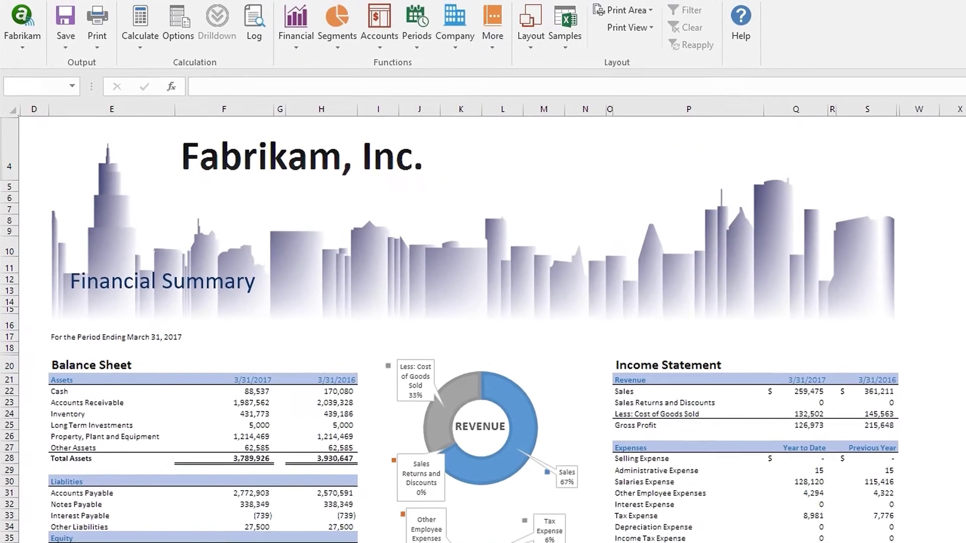
click(202, 403)
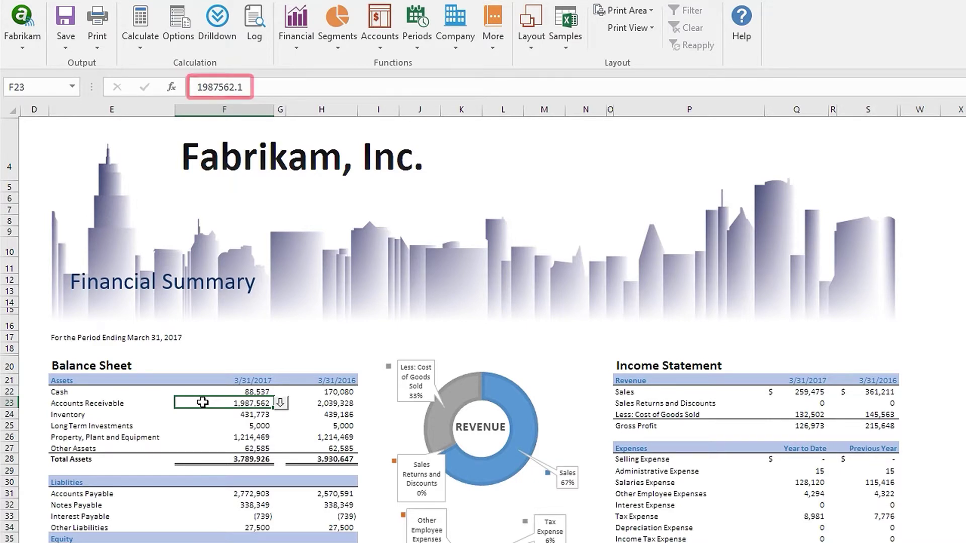
click(281, 404)
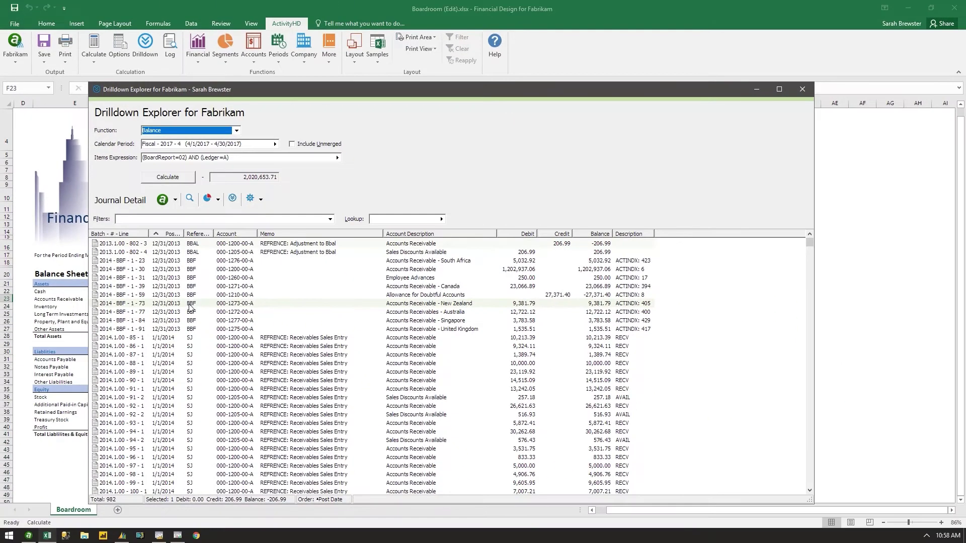
double_click(188, 363)
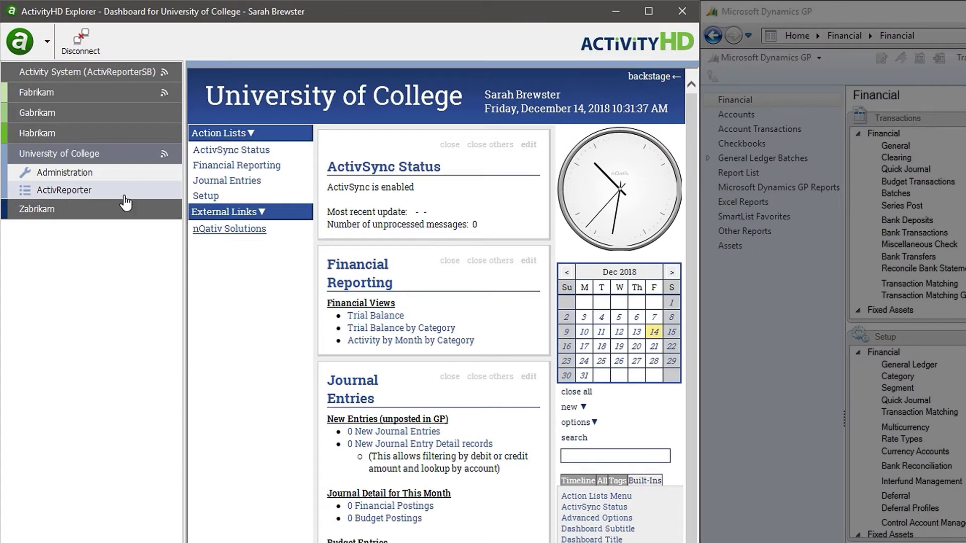
In ActivityHD Explorer, create a University of College financial design named NCAA Report and open its new workbook with the August 2017 options
click(124, 194)
click(112, 243)
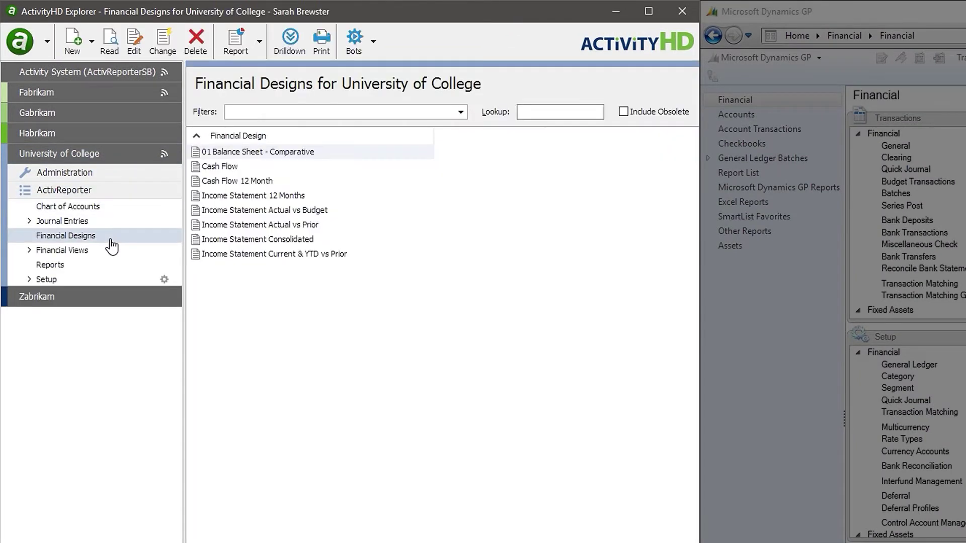
click(75, 50)
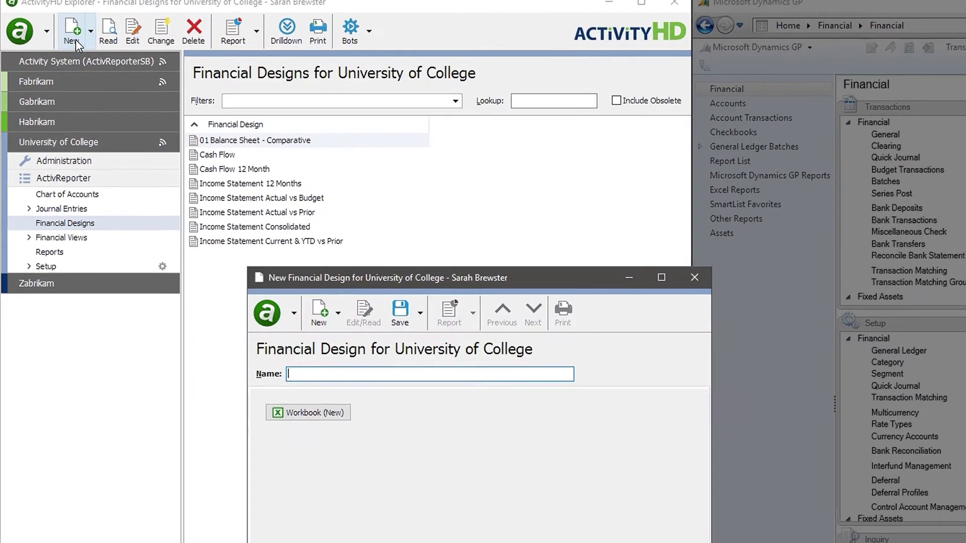
text(NCAA R)
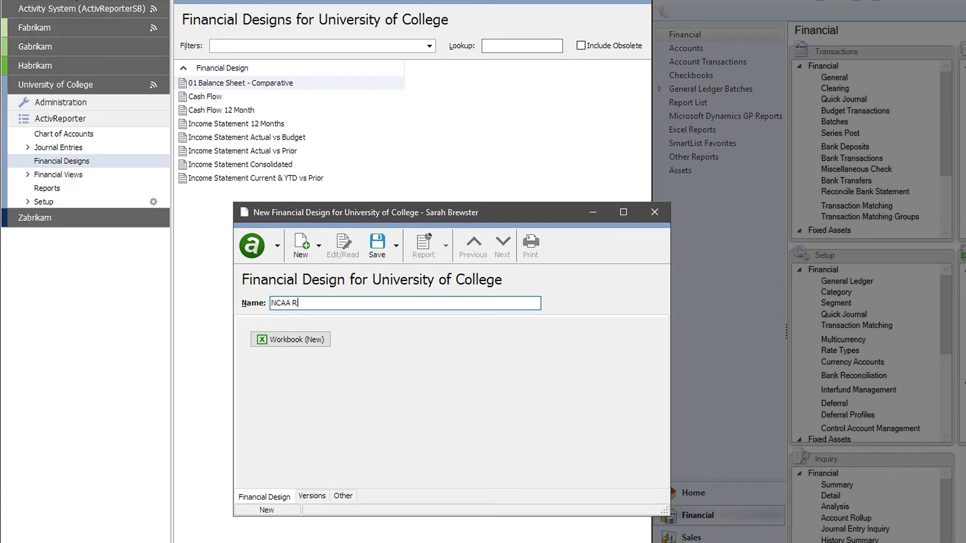
text(eport)
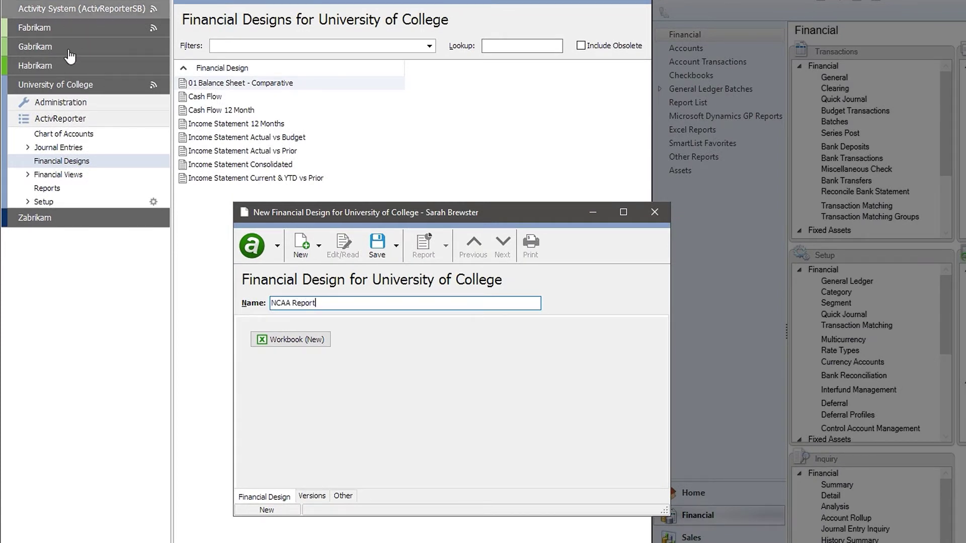
click(286, 340)
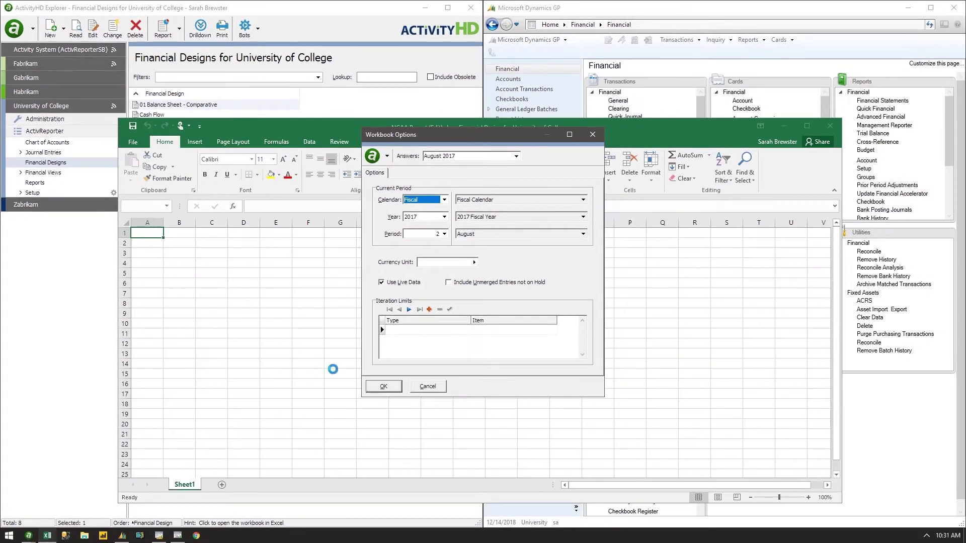
click(370, 387)
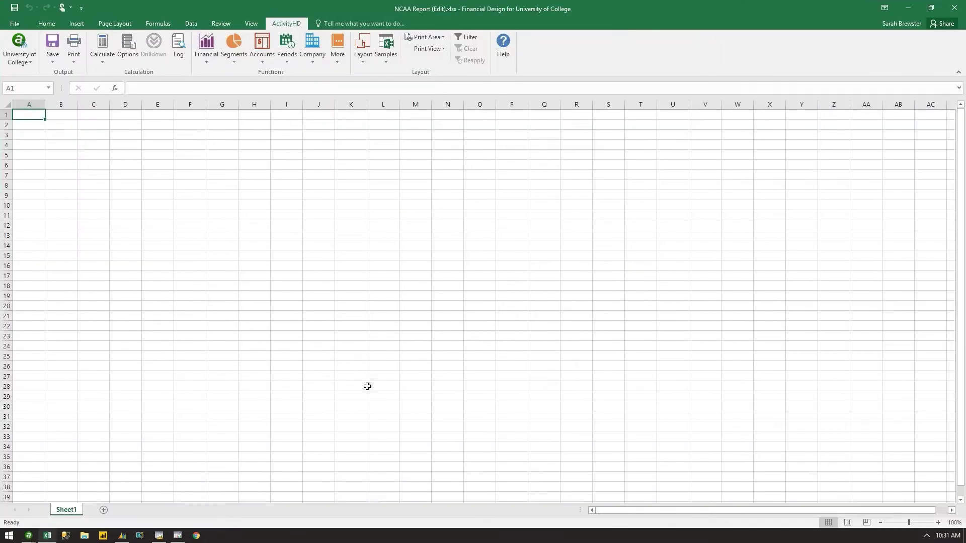
Generate an Income Statement Current vs Previous Year layout in the NCAA Report workbook using the NCAA rollup as its items
click(364, 63)
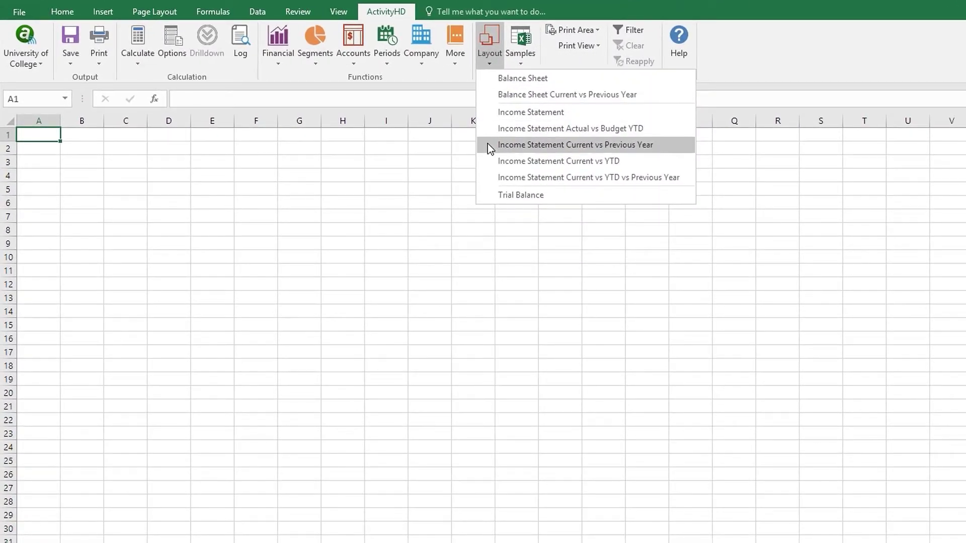
click(487, 144)
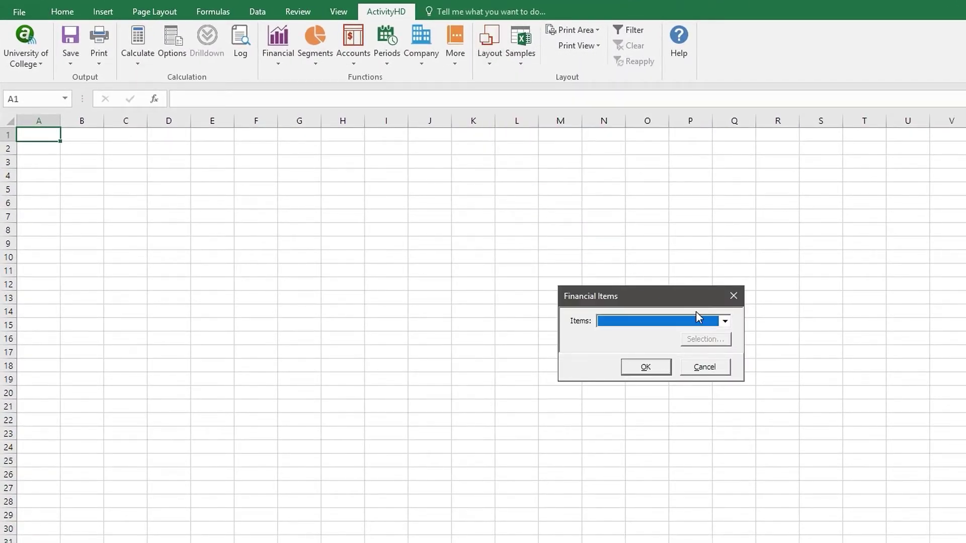
click(708, 324)
click(709, 326)
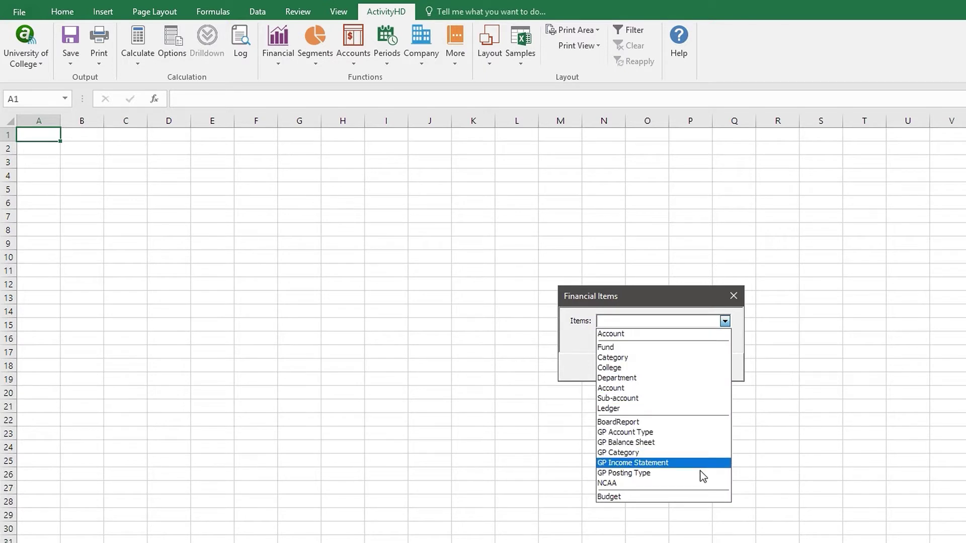
click(702, 484)
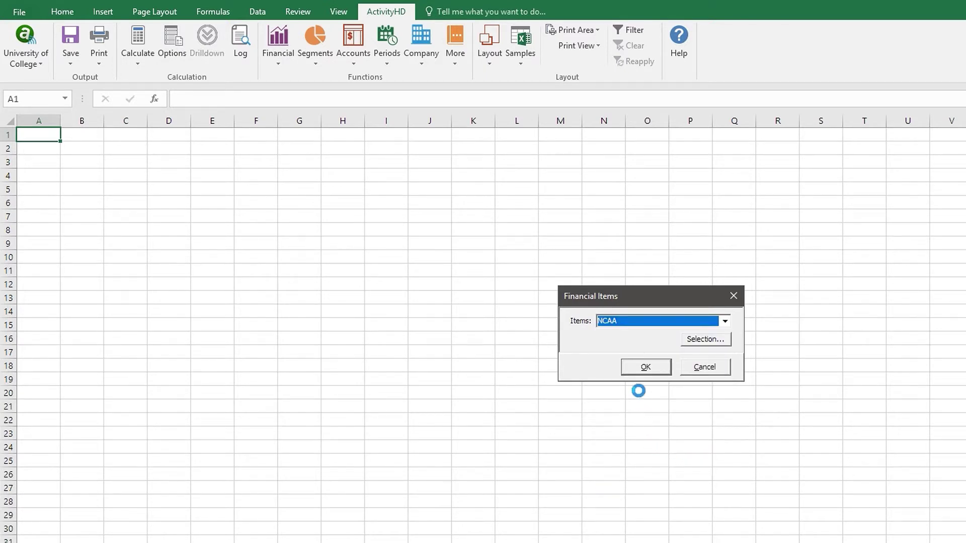
click(638, 370)
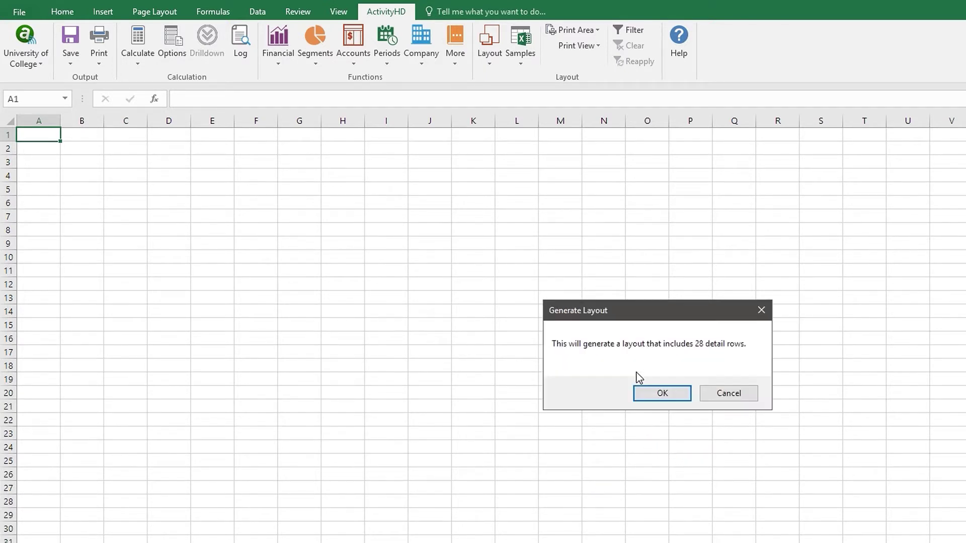
click(647, 396)
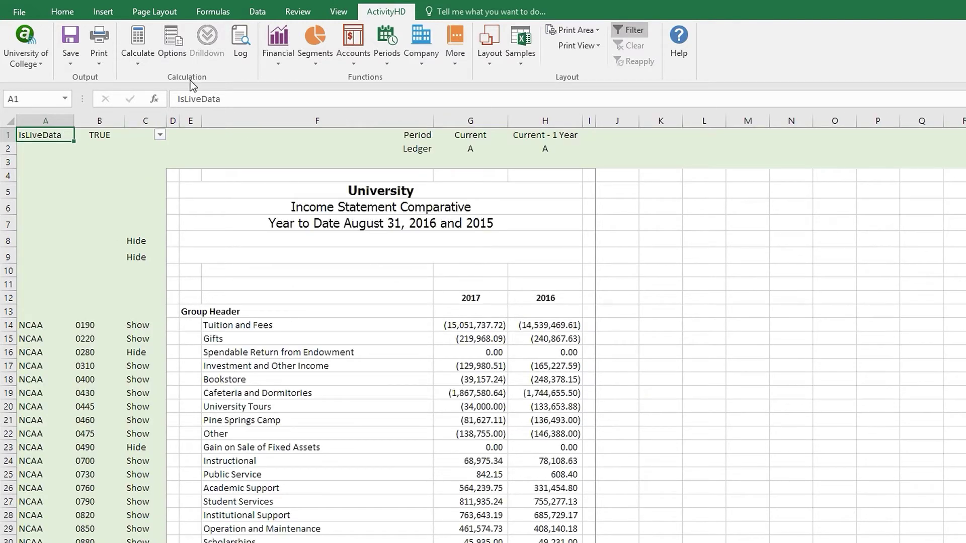
Set the NCAA Report workbook's current period to 7 (January) of fiscal year 2017 and recalculate the income statement
click(172, 36)
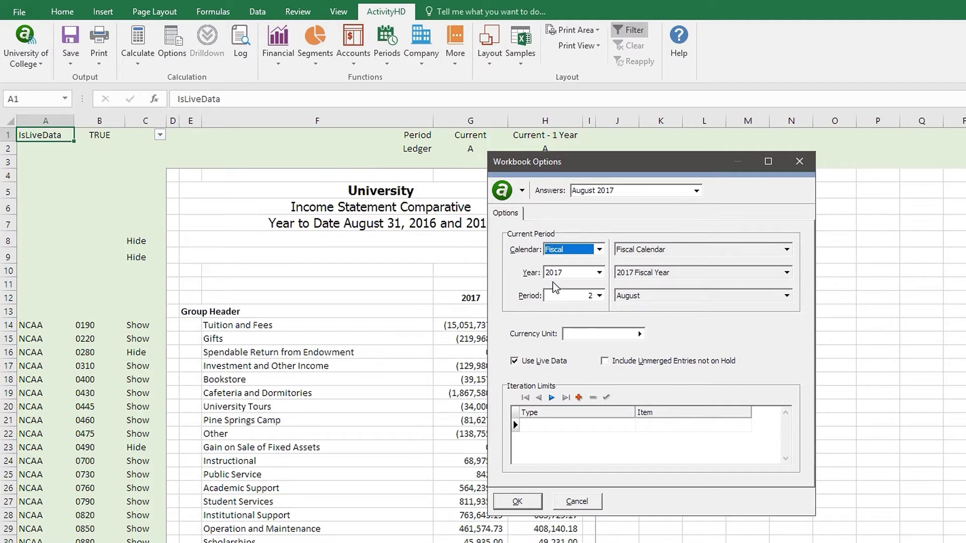
click(559, 296)
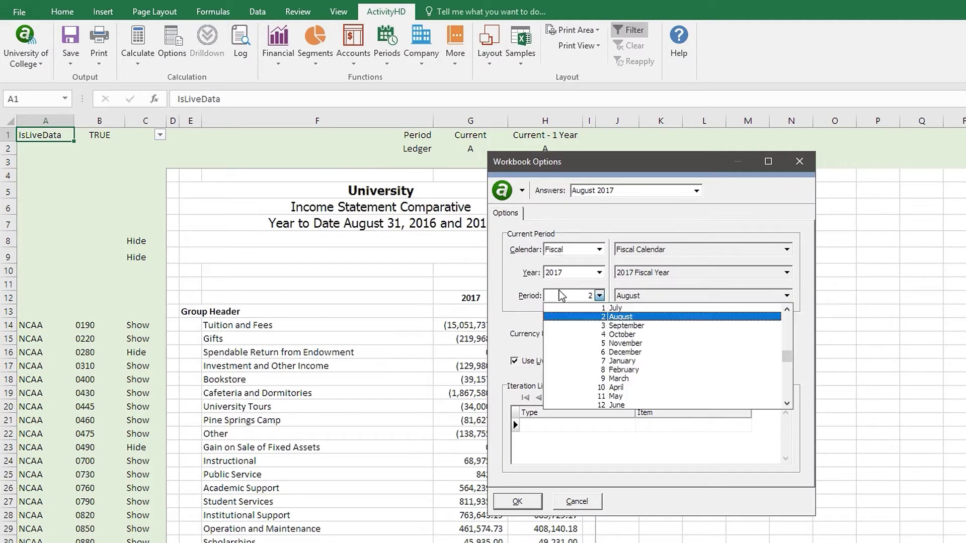
click(573, 361)
click(517, 502)
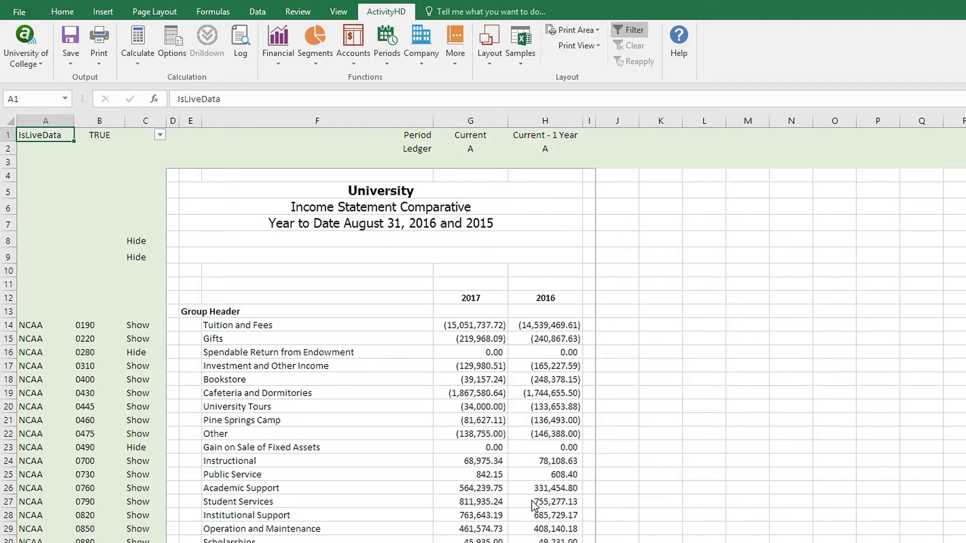
click(144, 44)
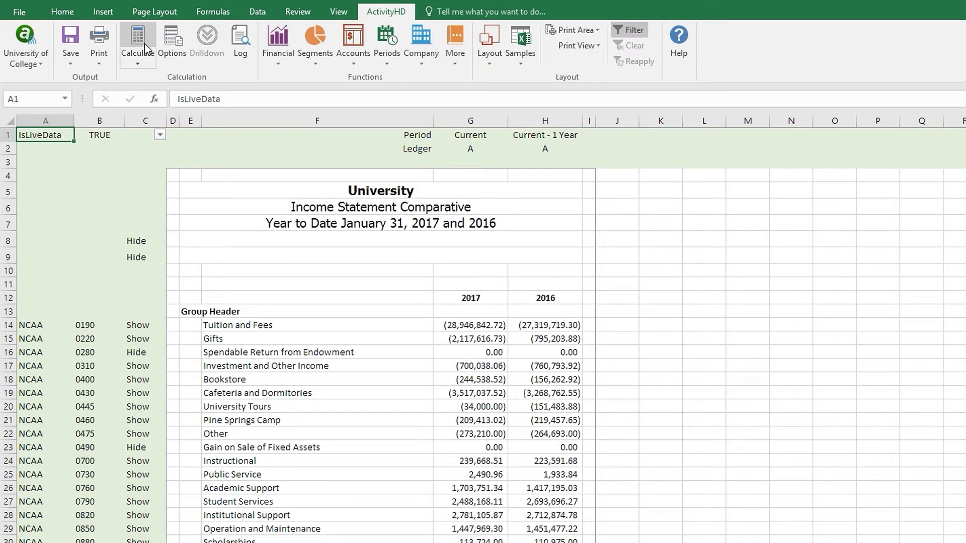
Change the workbook's current period to the Semester calendar, year 2017, Spring Semester, and recalculate the income statement
click(172, 44)
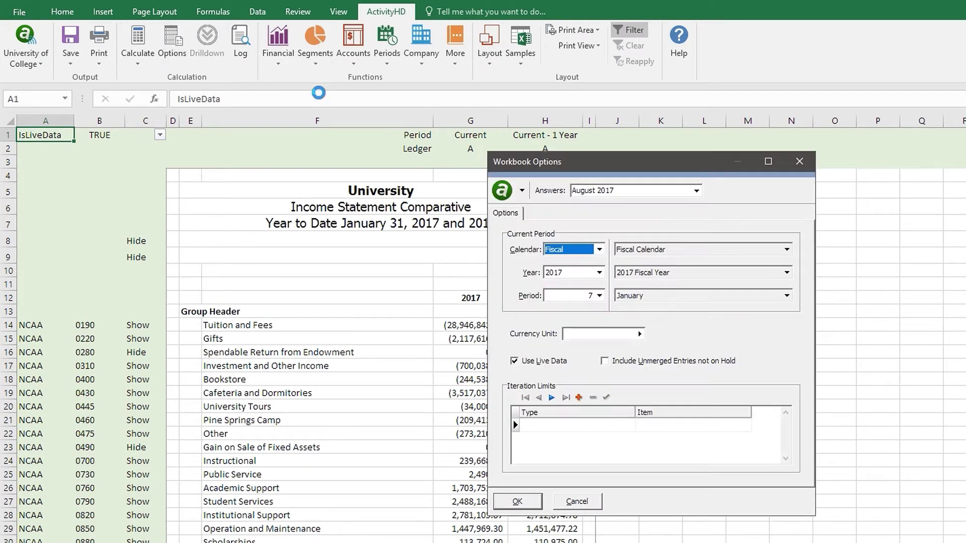
click(599, 249)
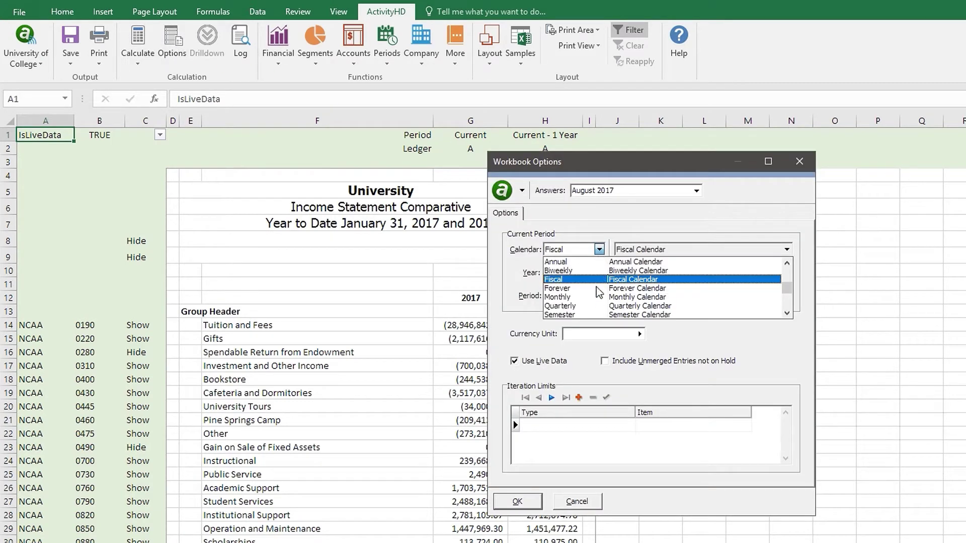
click(596, 315)
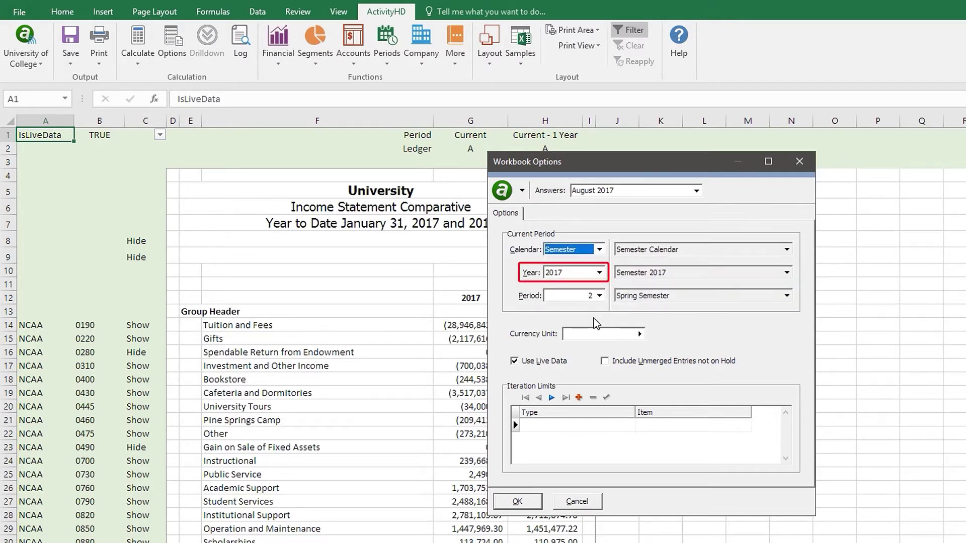
click(599, 296)
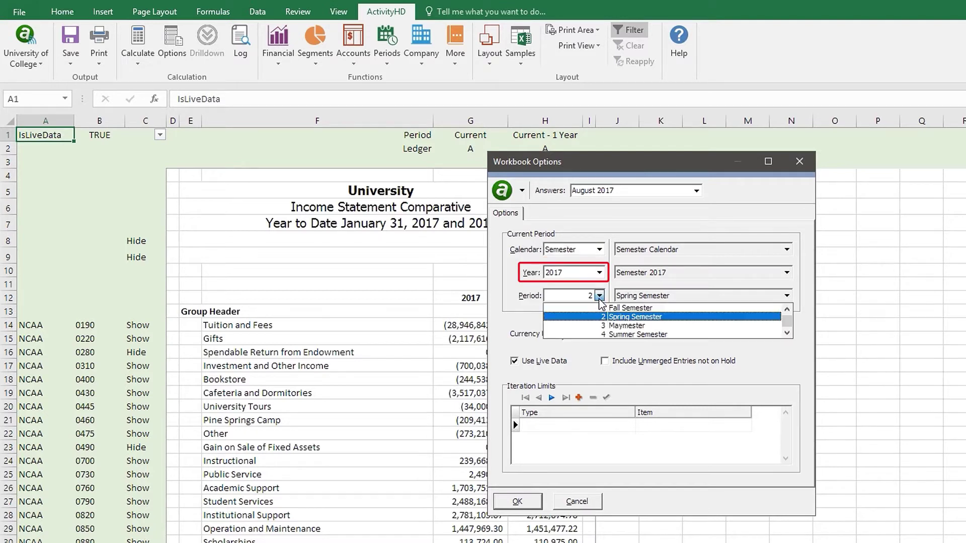
click(596, 317)
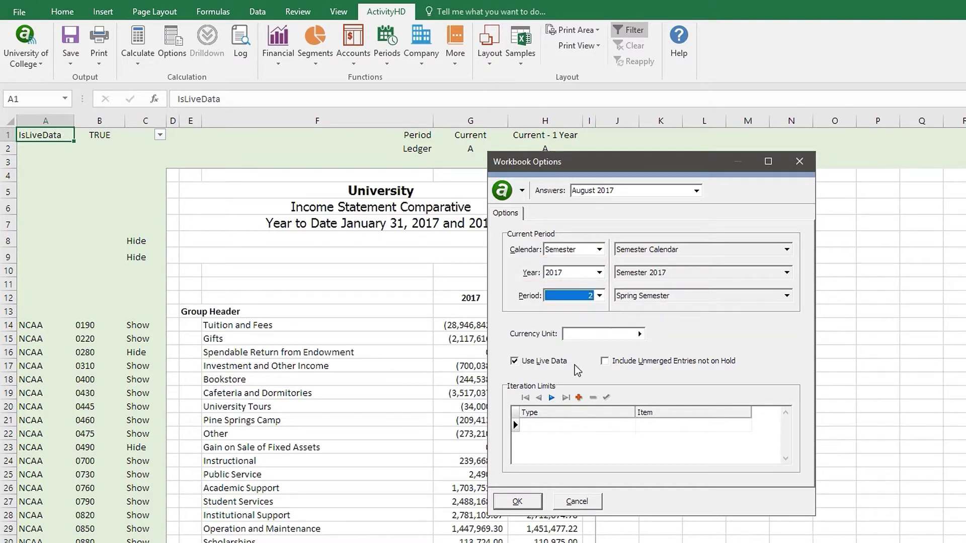
click(534, 501)
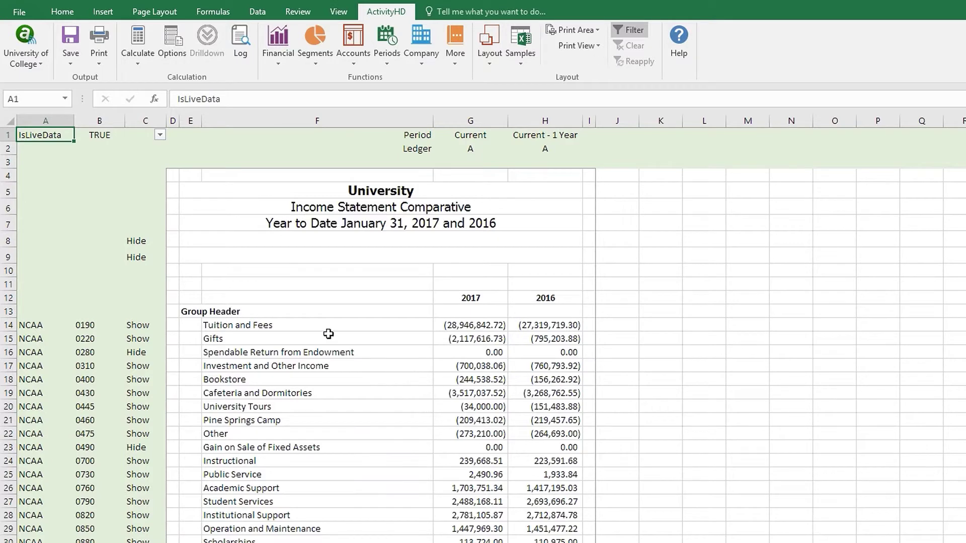
click(144, 39)
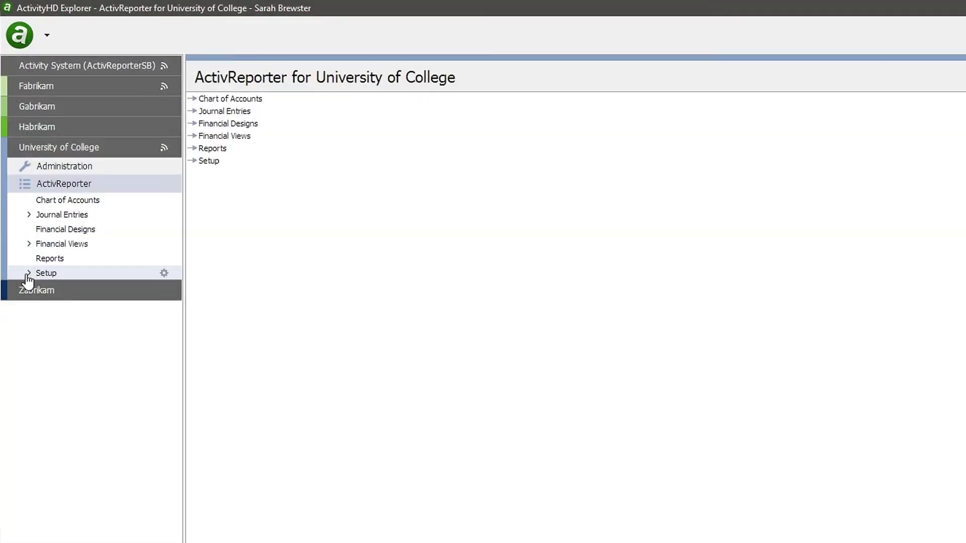
click(28, 275)
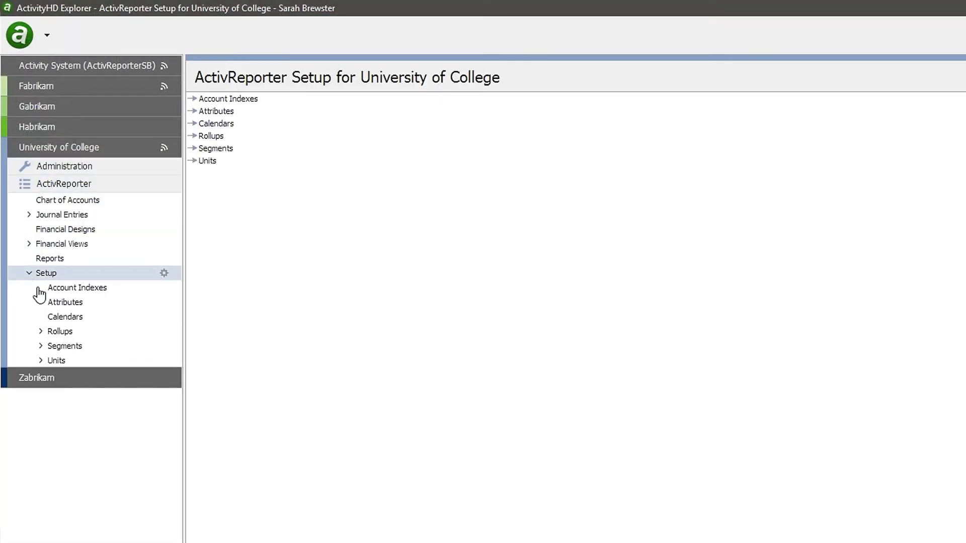
click(53, 318)
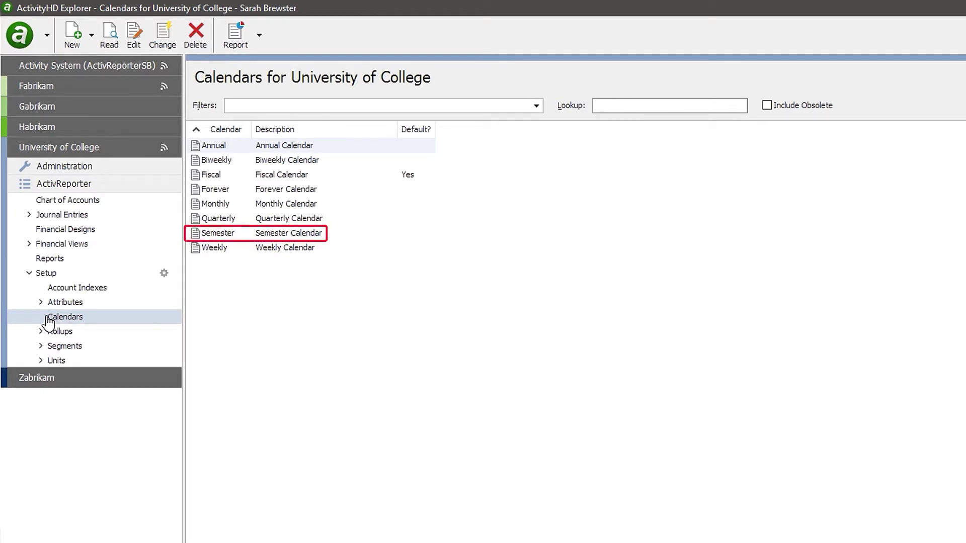
click(55, 230)
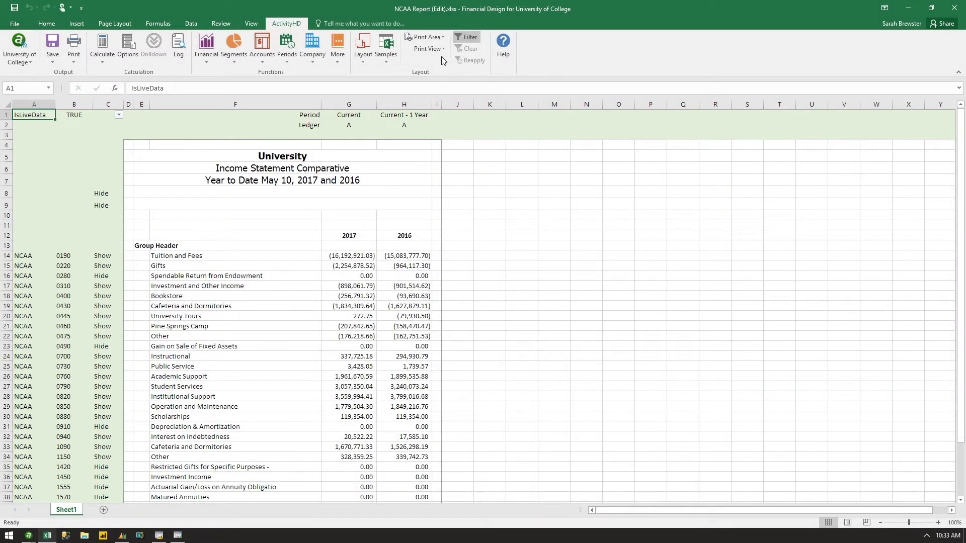
In the NCAA Report workbook, turn on the print view of the income statement
click(441, 50)
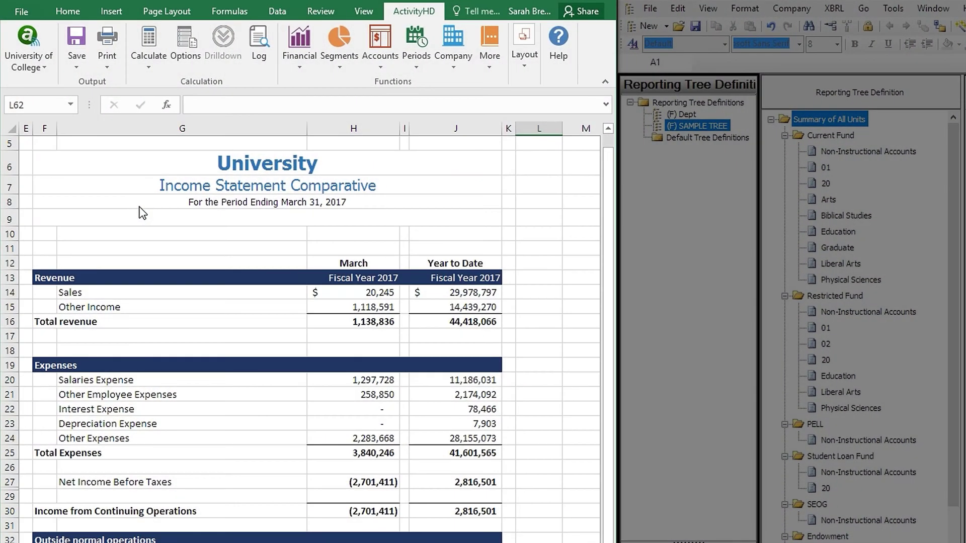
In the March 2017 income statement's workbook options, add an iteration limit for Fund 02, Restricted Fund
click(177, 49)
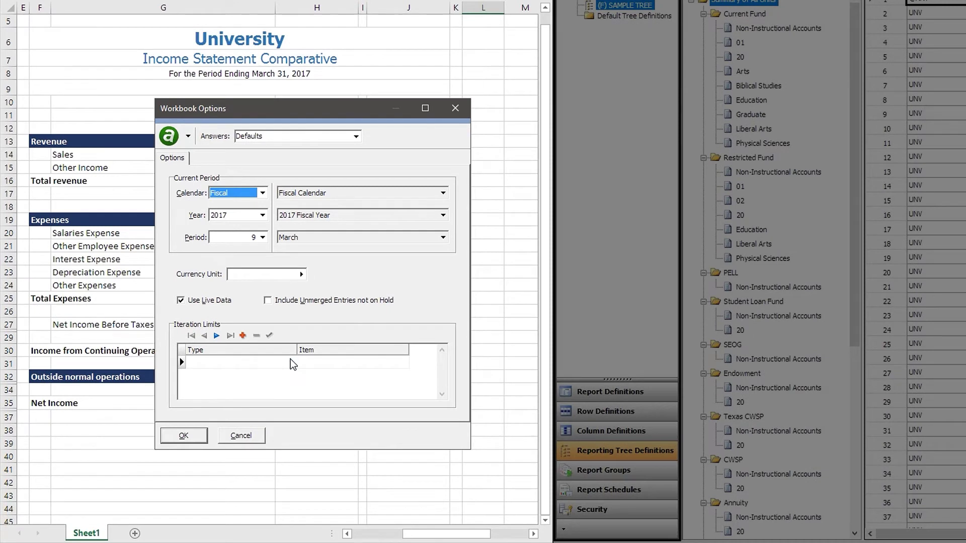
click(319, 497)
click(291, 362)
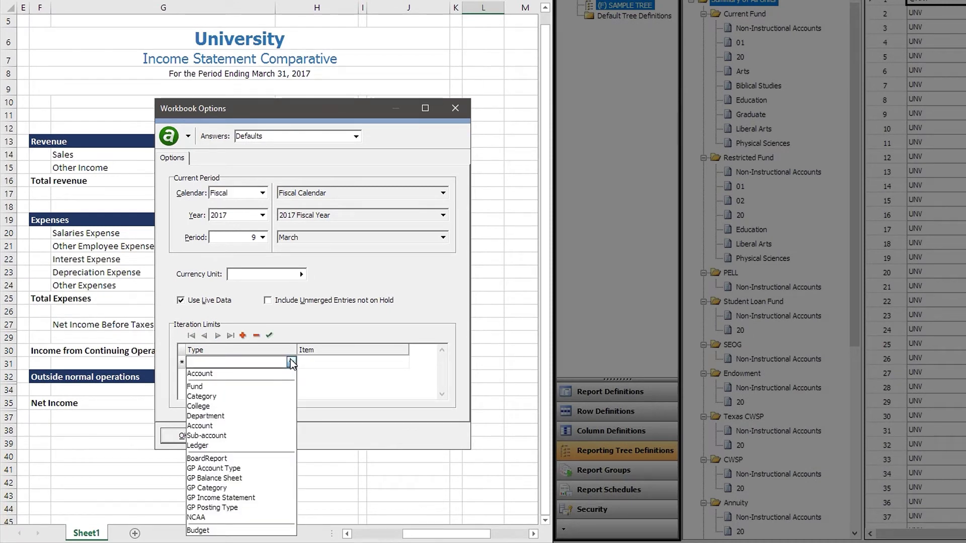
click(276, 385)
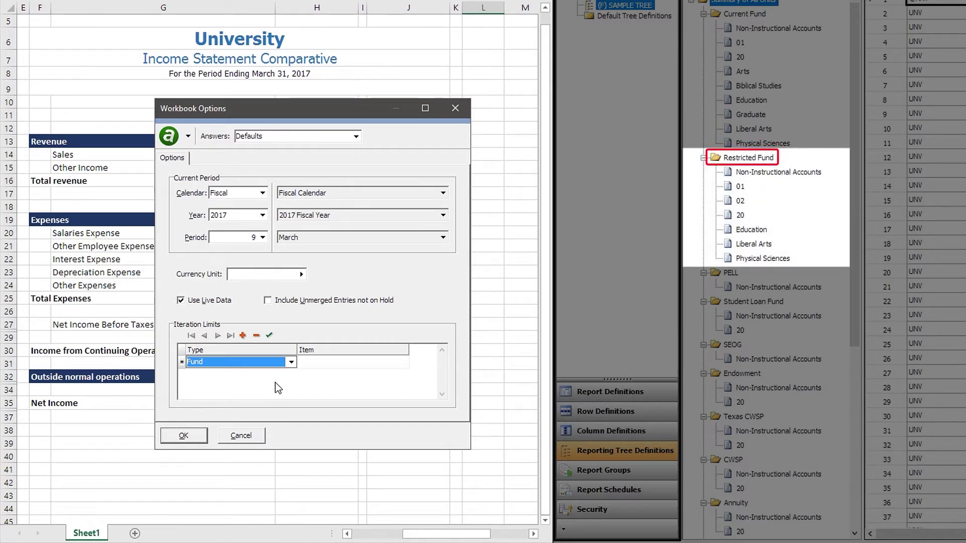
key(Tab)
key(F4)
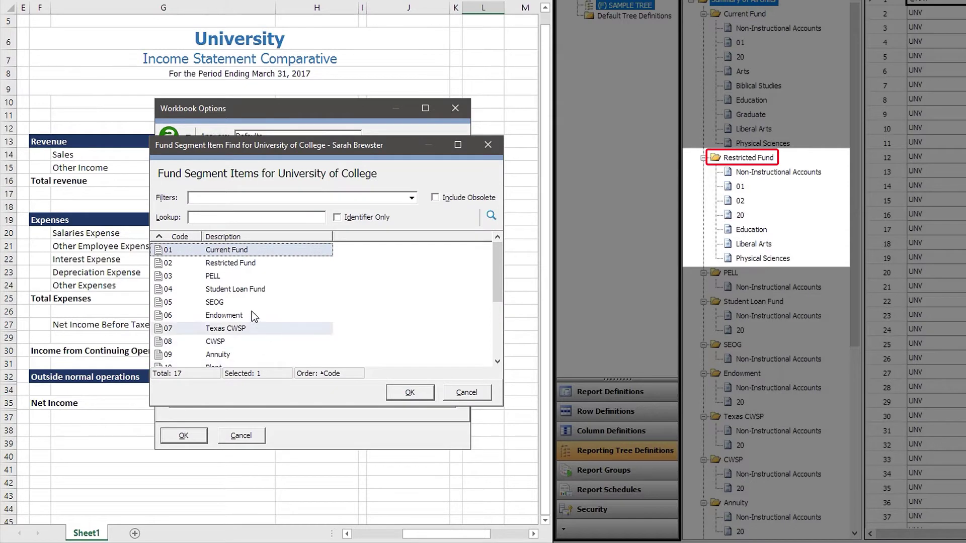
click(242, 266)
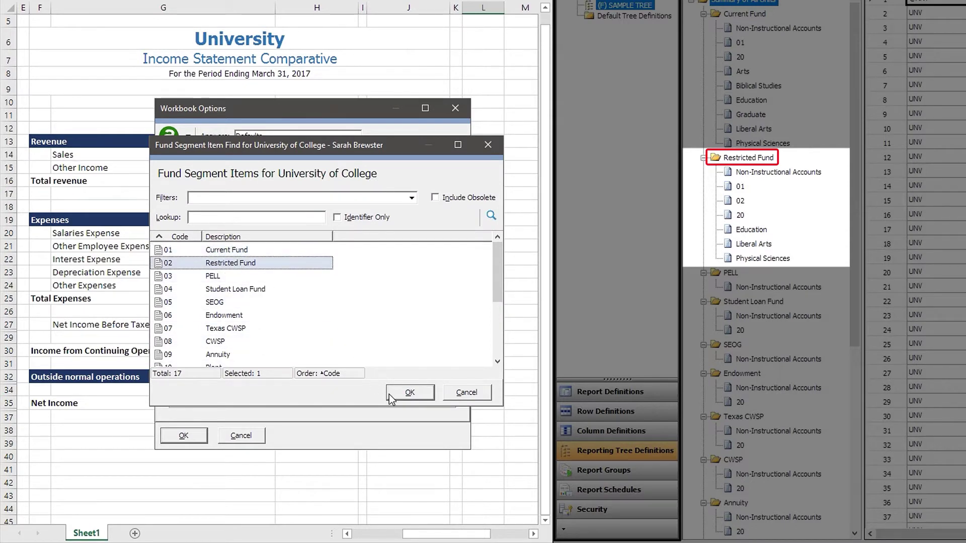
click(388, 395)
key(Tab)
Add a second iteration limit for College ED, apply the workbook options and recalculate the income statement
click(282, 381)
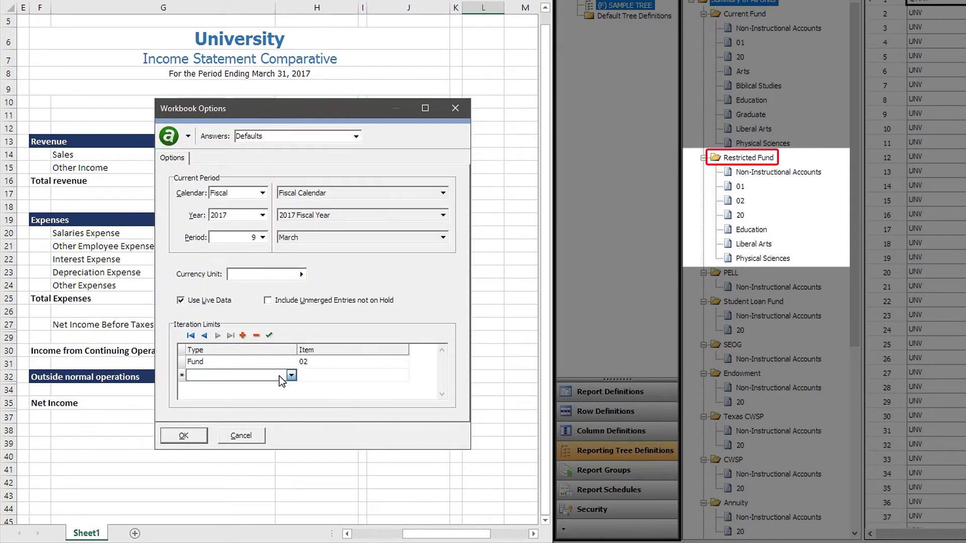
click(291, 376)
click(247, 418)
key(Tab)
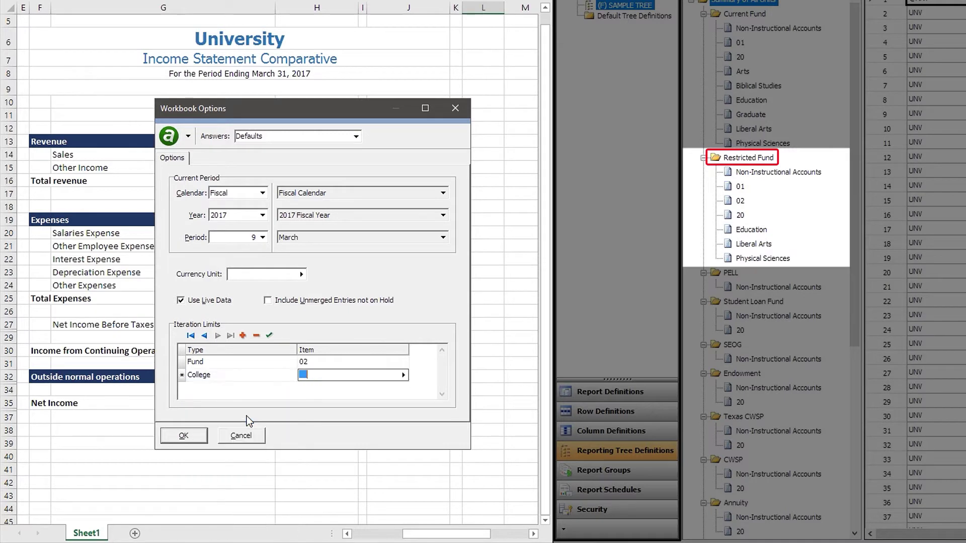
text(ED)
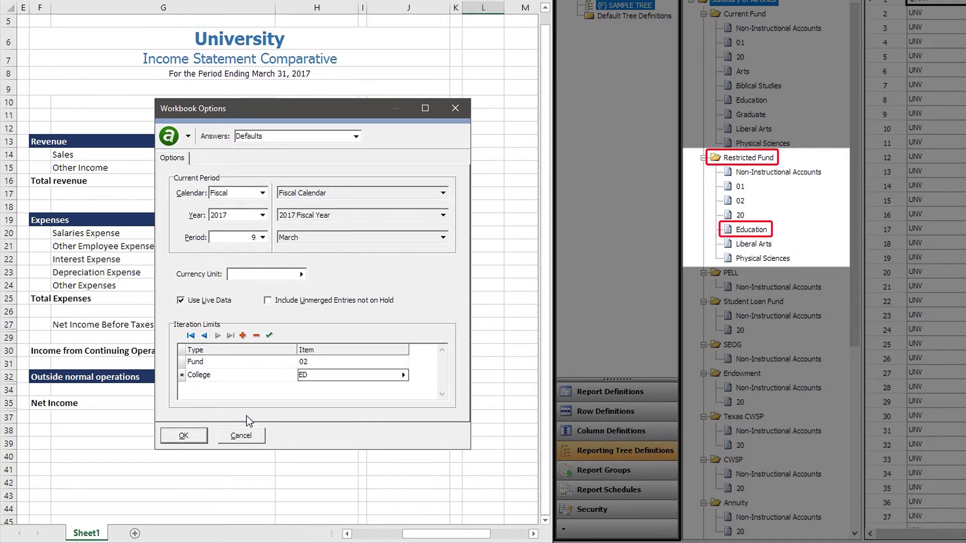
click(201, 436)
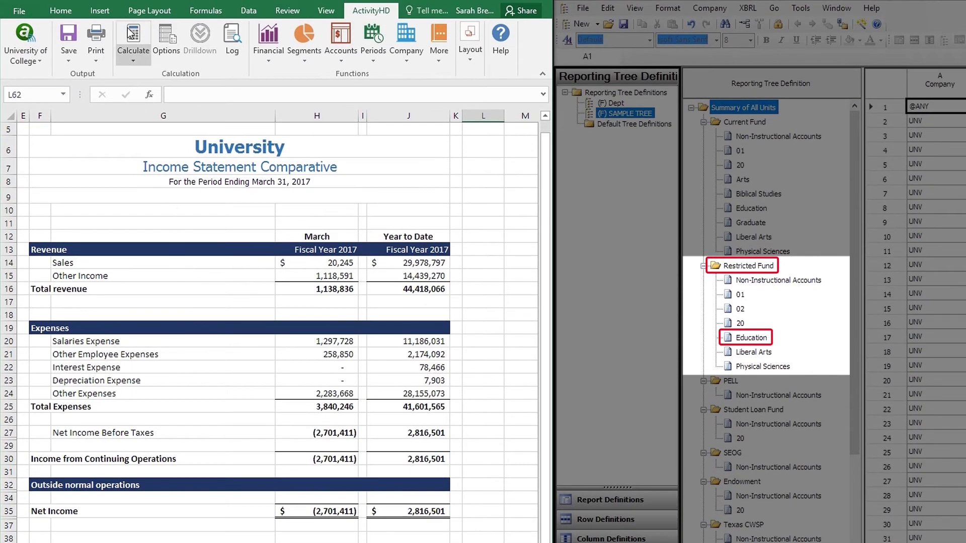
click(131, 34)
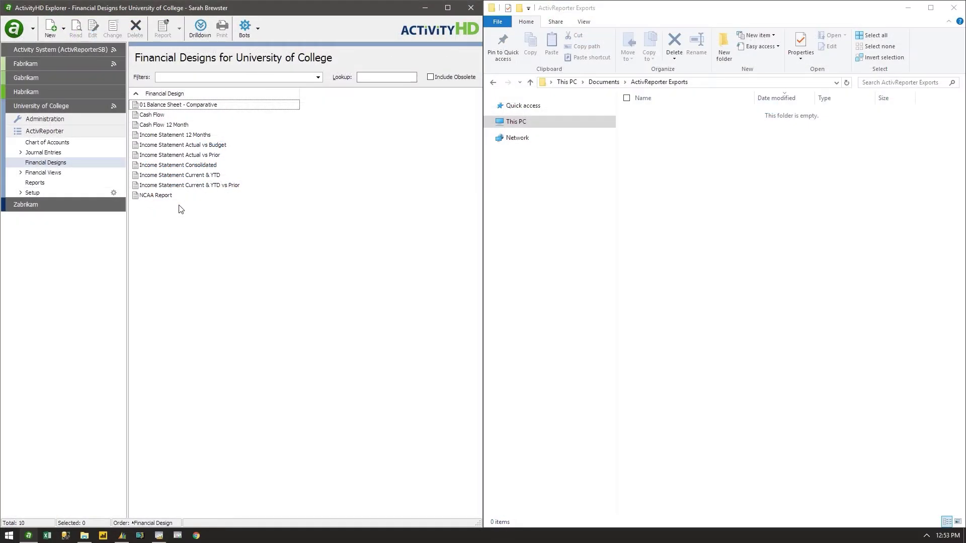
In ActivityHD Explorer, generate the NCAA Report financial statements with Fund Type as the assigned iteration segment
click(186, 196)
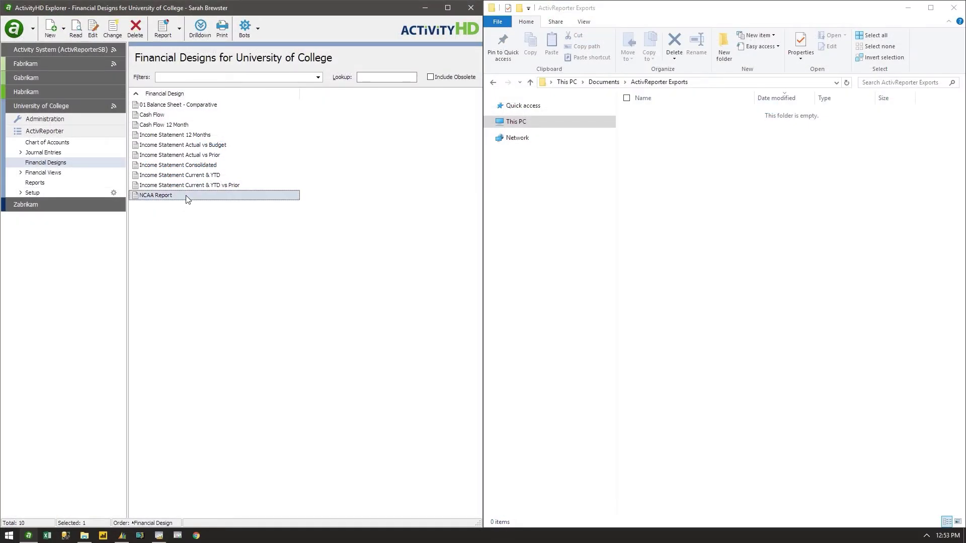
right_click(186, 196)
click(247, 311)
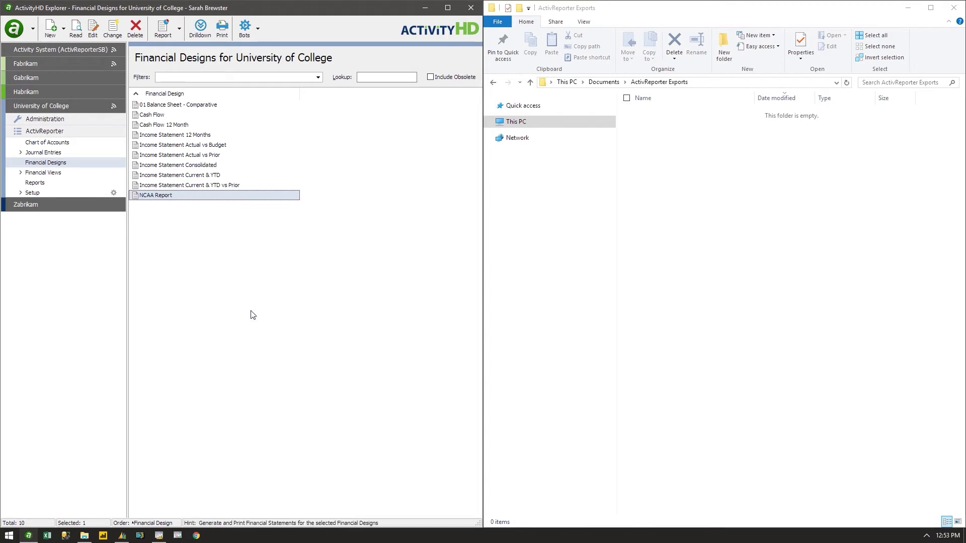
click(174, 272)
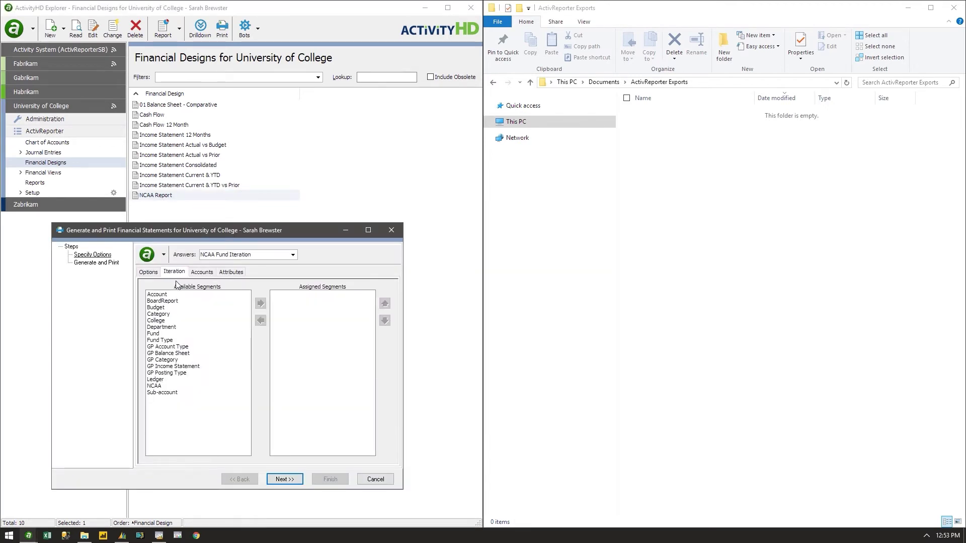
click(179, 341)
click(260, 304)
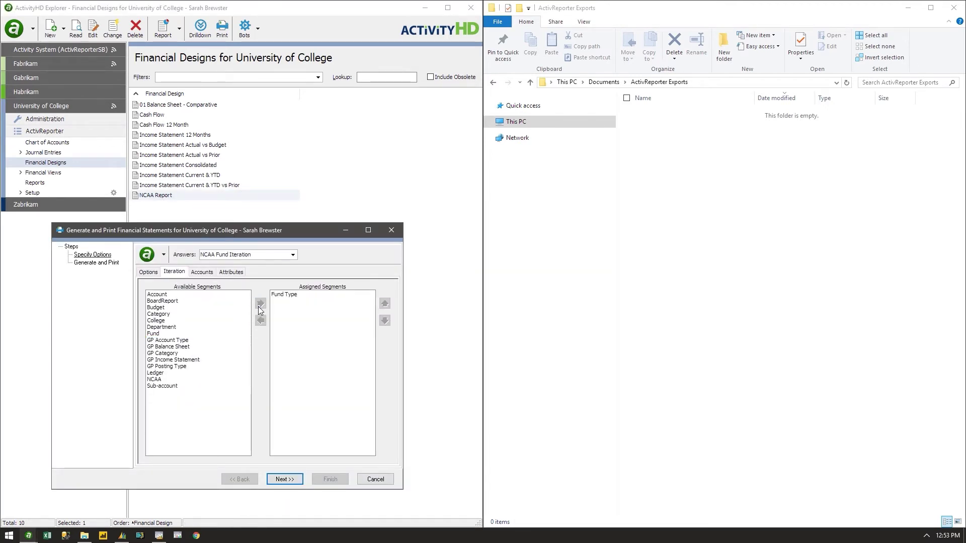
click(294, 482)
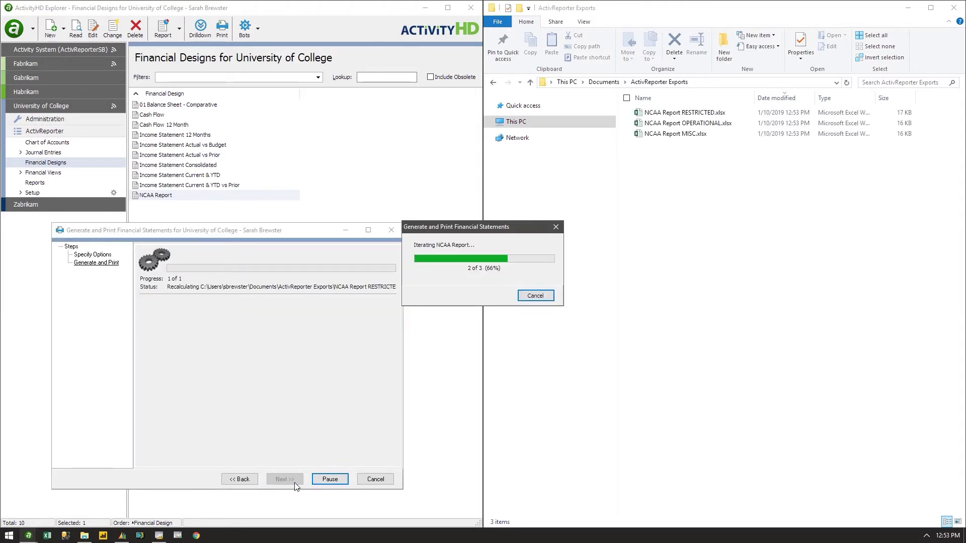
click(317, 483)
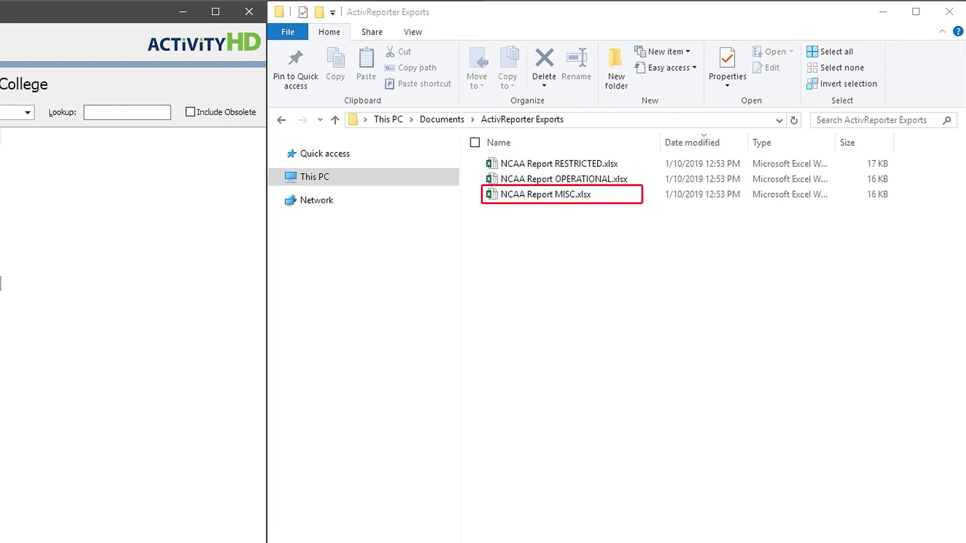
Open NCAA Report RESTRICTED.xlsx from the ActivReporter Exports folder in Excel and connect it to University of College
click(548, 165)
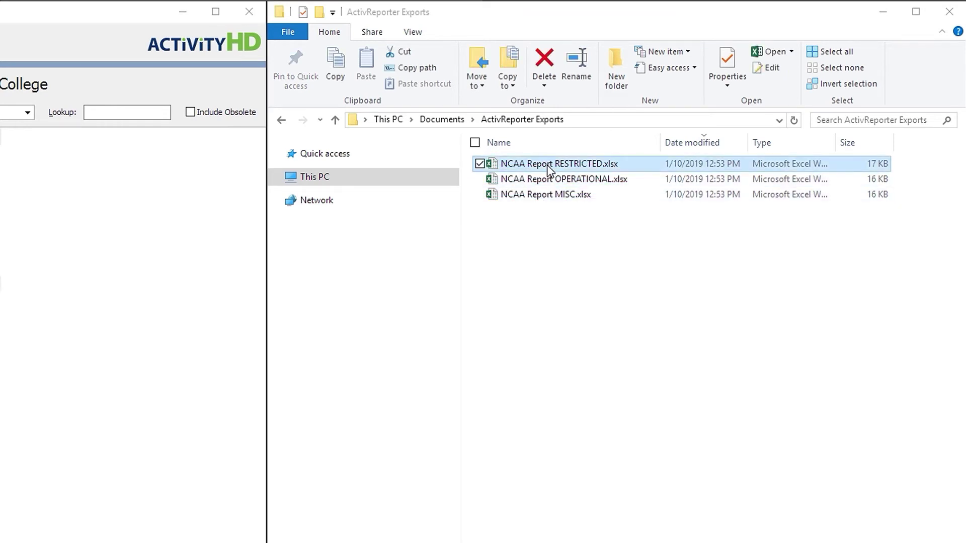
double_click(548, 166)
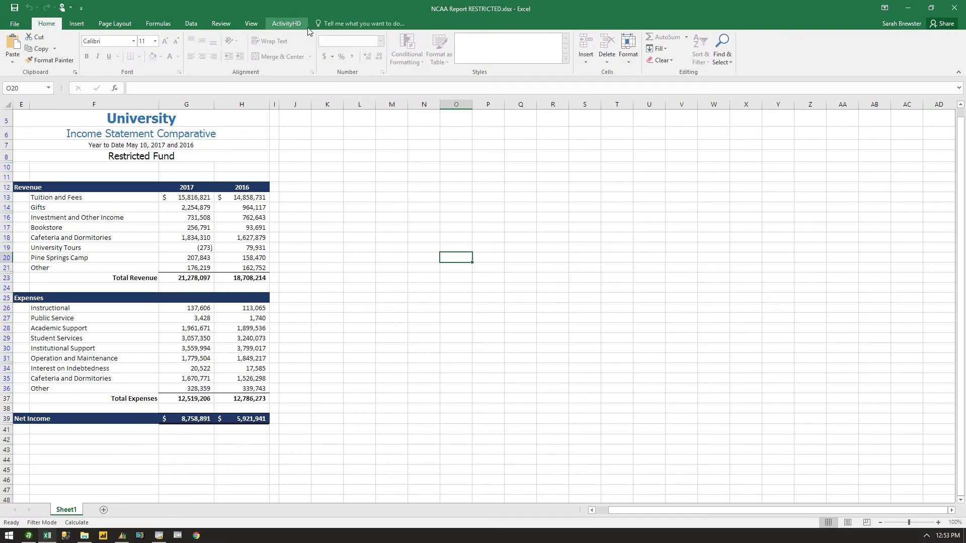
click(300, 24)
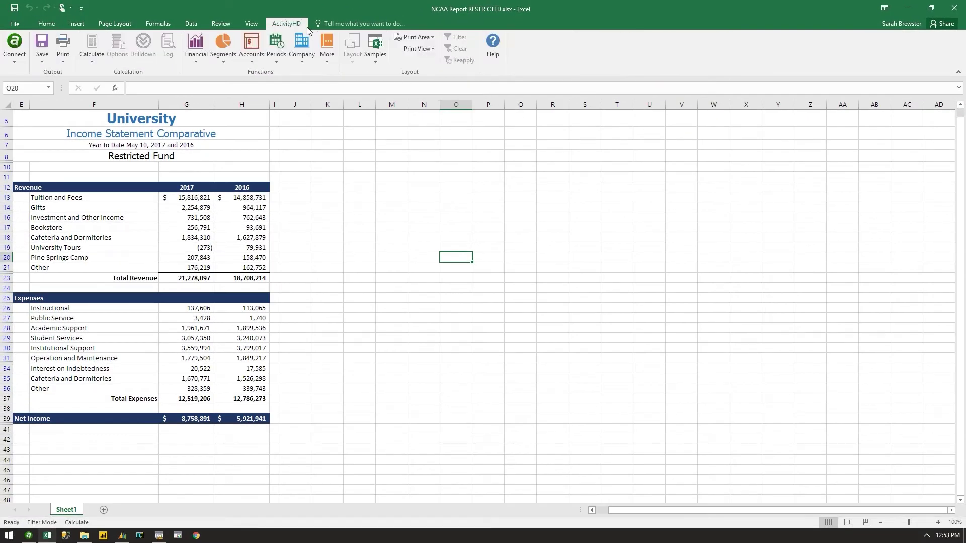
click(15, 46)
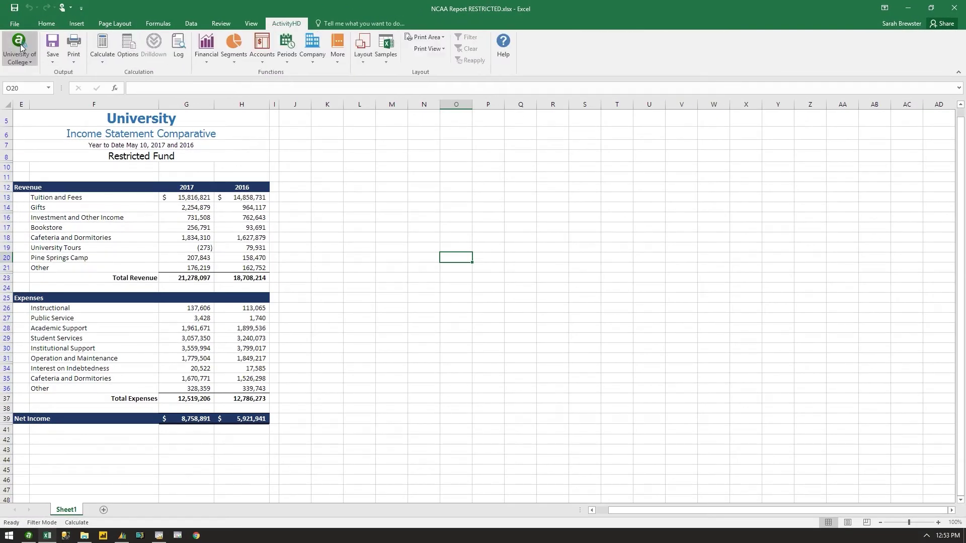
Drill down into the Restricted Fund's 2017 Tuition and Fees amount and open the Tuition - Graduate Education journal entry
click(174, 197)
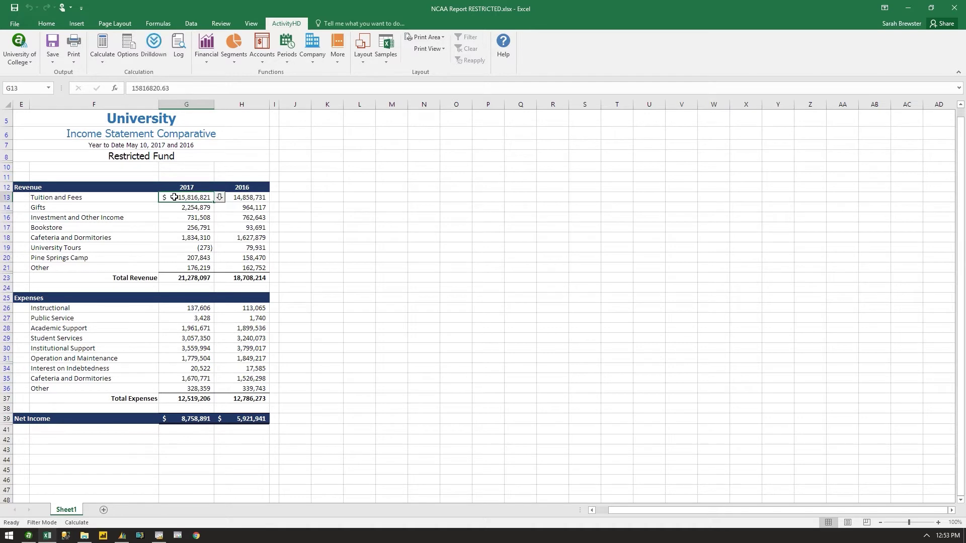
click(221, 199)
double_click(287, 225)
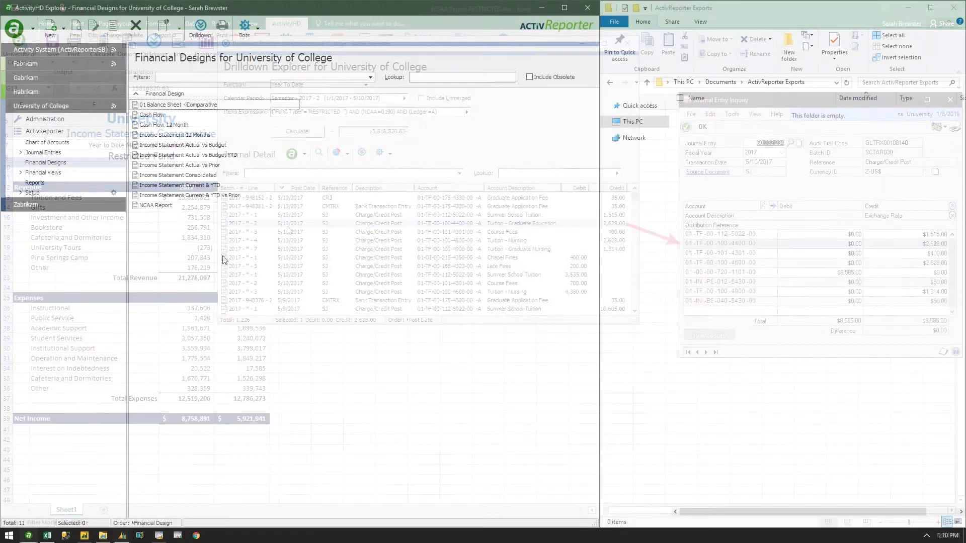
In ActivityHD Explorer, generate Income Statement Actual vs Budget with Store as the iteration segment, and open the exported AX PDF
right_click(242, 146)
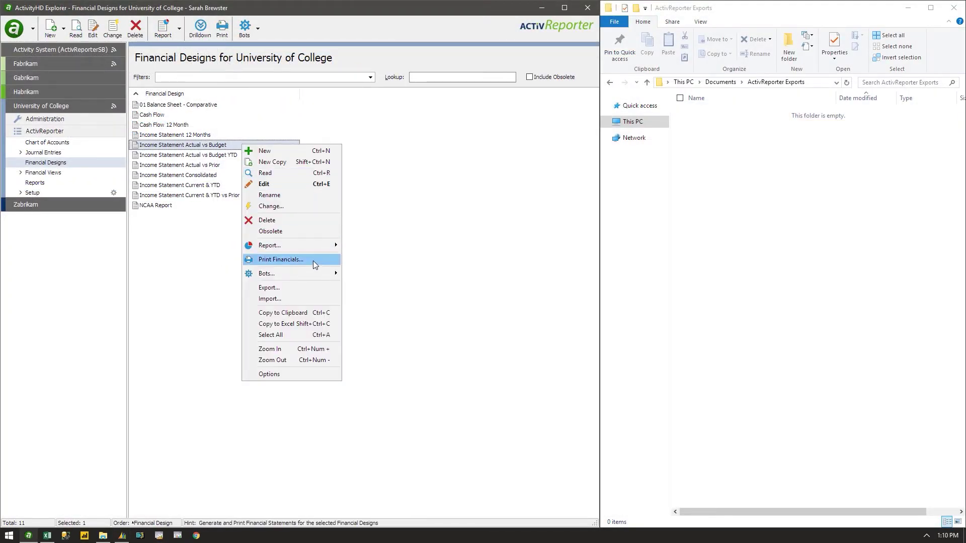
click(313, 260)
click(432, 178)
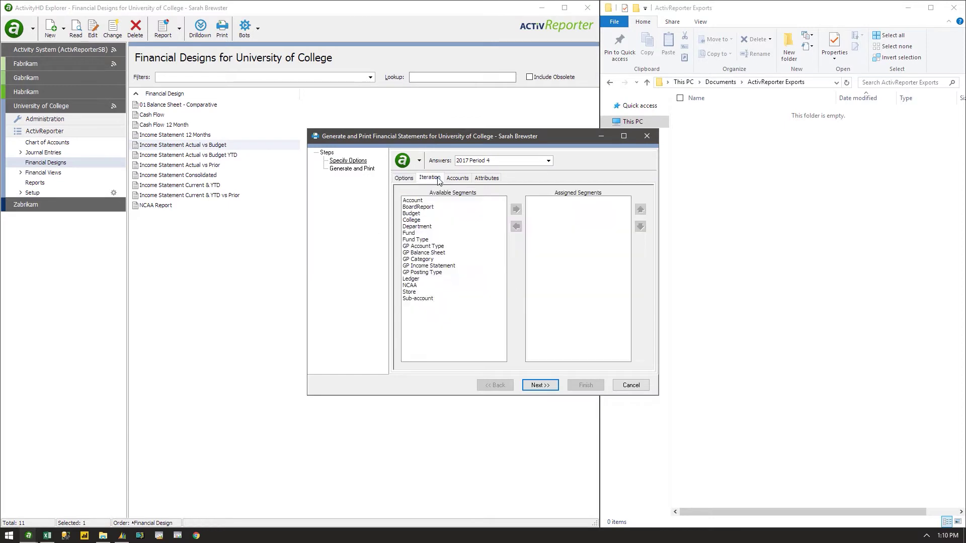
double_click(410, 292)
click(537, 385)
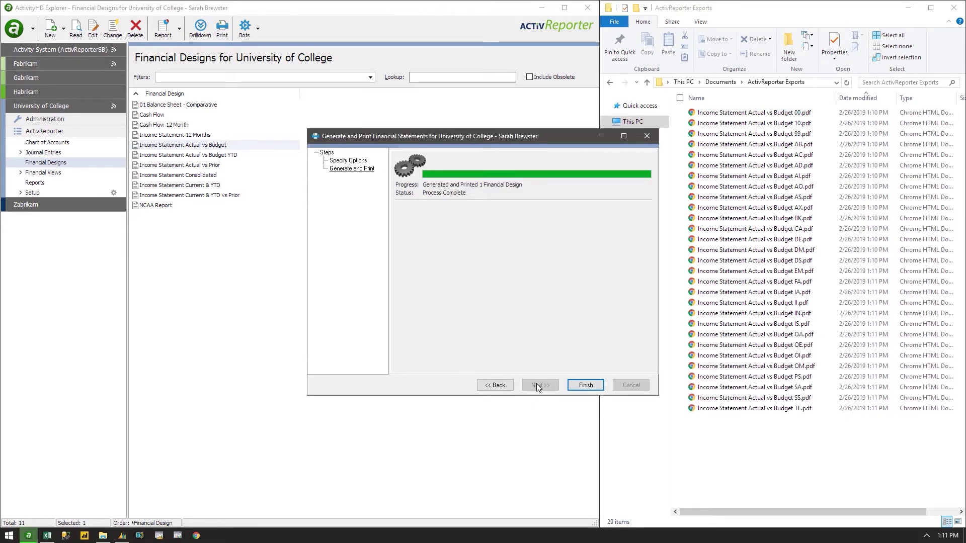
click(586, 385)
double_click(774, 207)
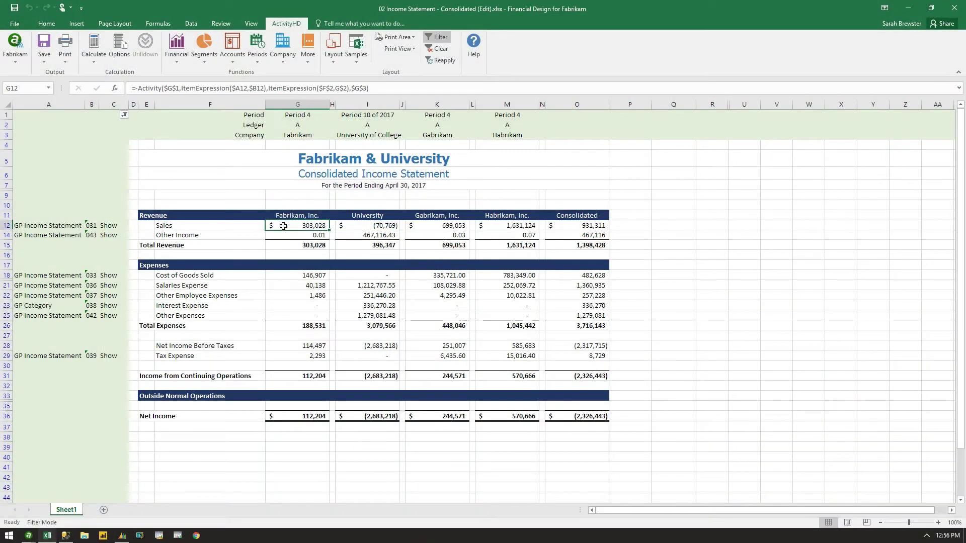
Inspect the function arguments behind Fabrikam's Sales amount in the consolidated income statement
click(109, 89)
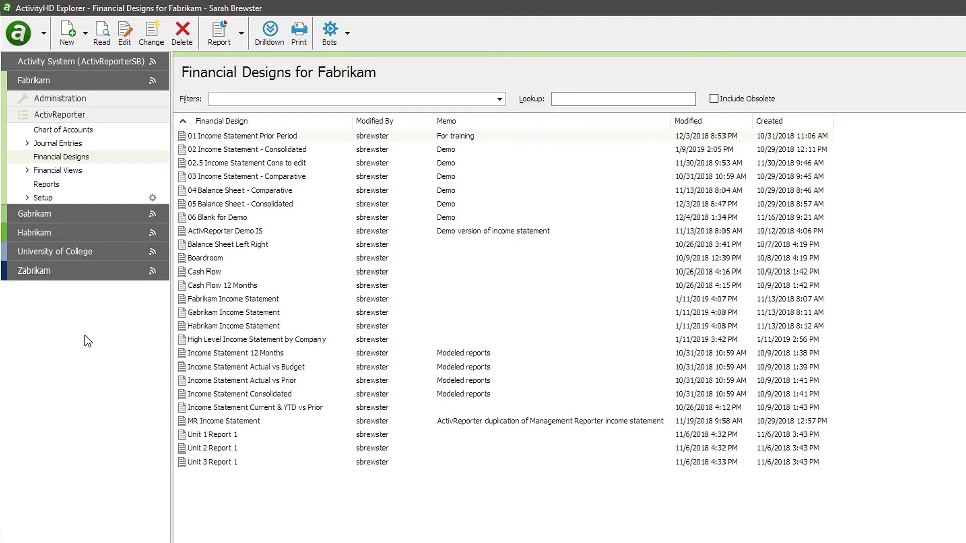
Open the 02 Income Statement - Consolidated financial design for Fabrikam from ActivityHD Explorer
click(330, 151)
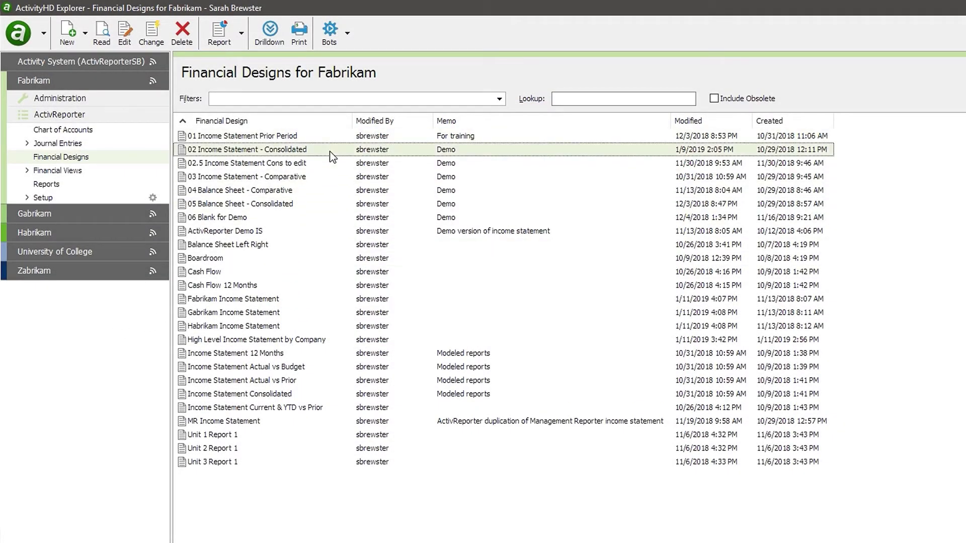
double_click(331, 150)
click(508, 355)
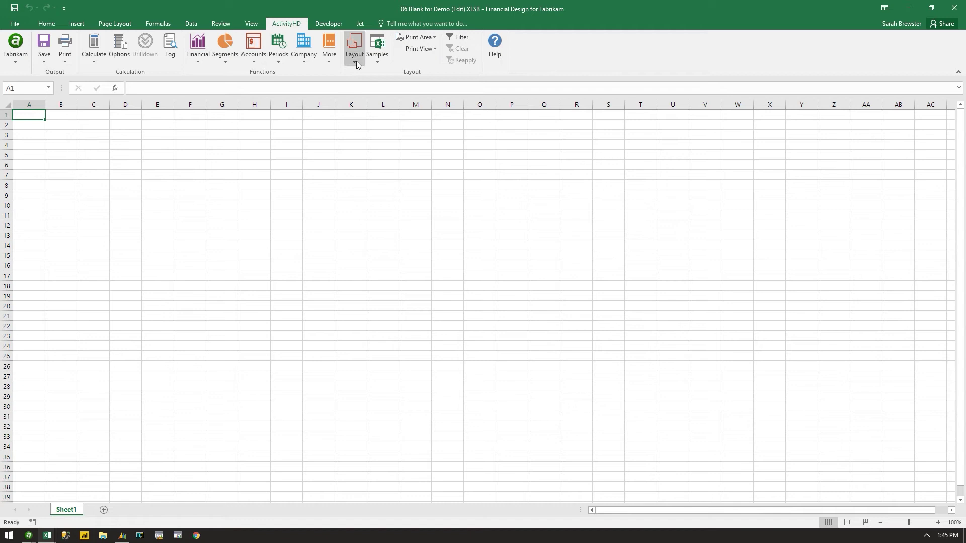
Generate an Income Statement Actual vs Budget YTD layout in the blank design, using GP Income Statement as the financial items
click(355, 59)
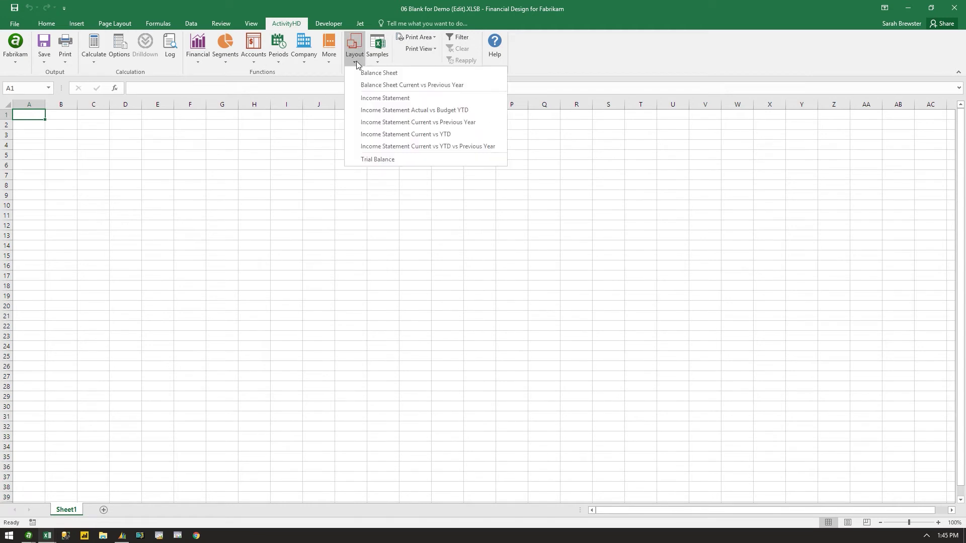
click(356, 111)
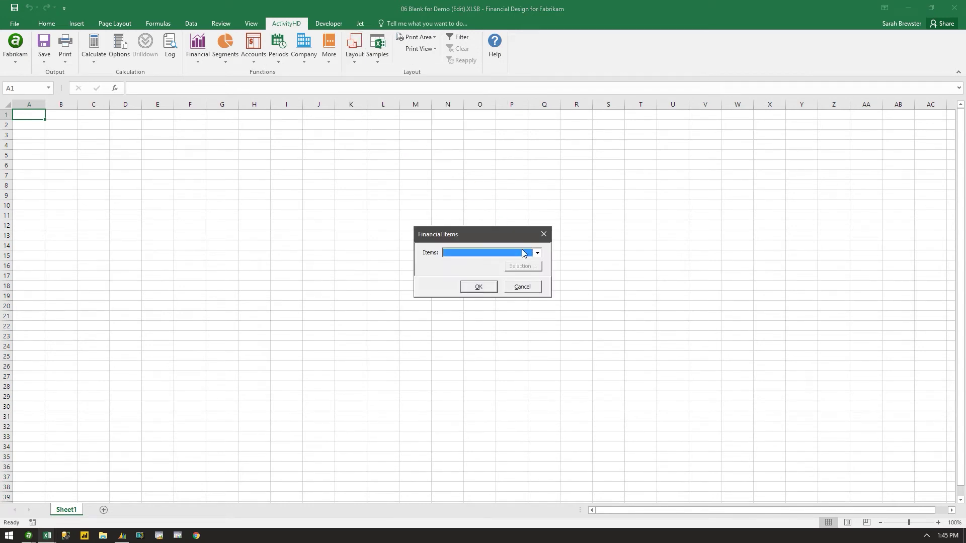
click(523, 253)
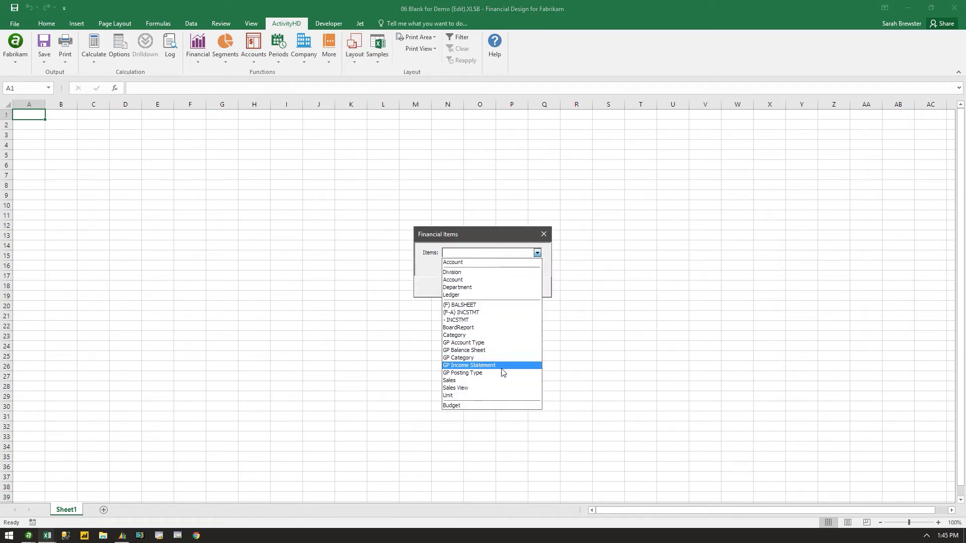
click(502, 368)
click(471, 290)
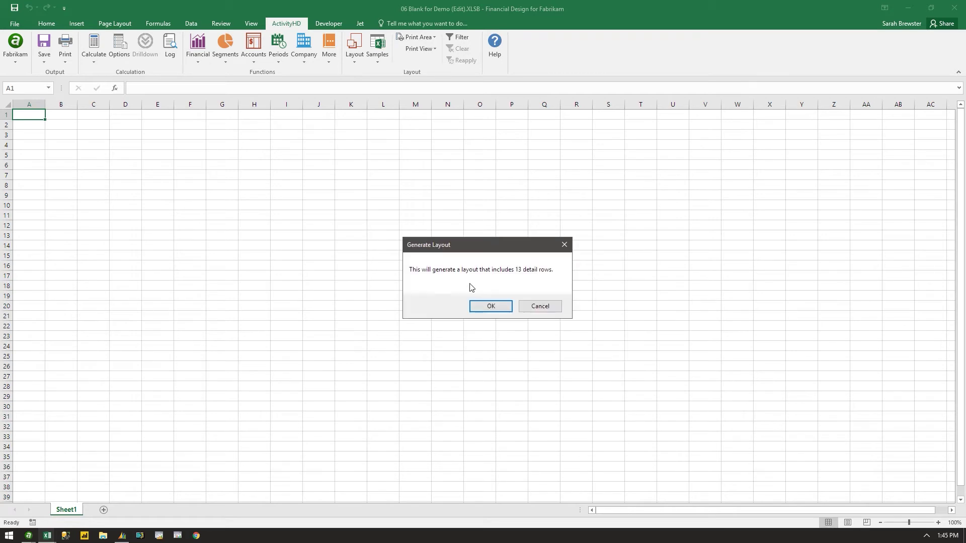
click(482, 311)
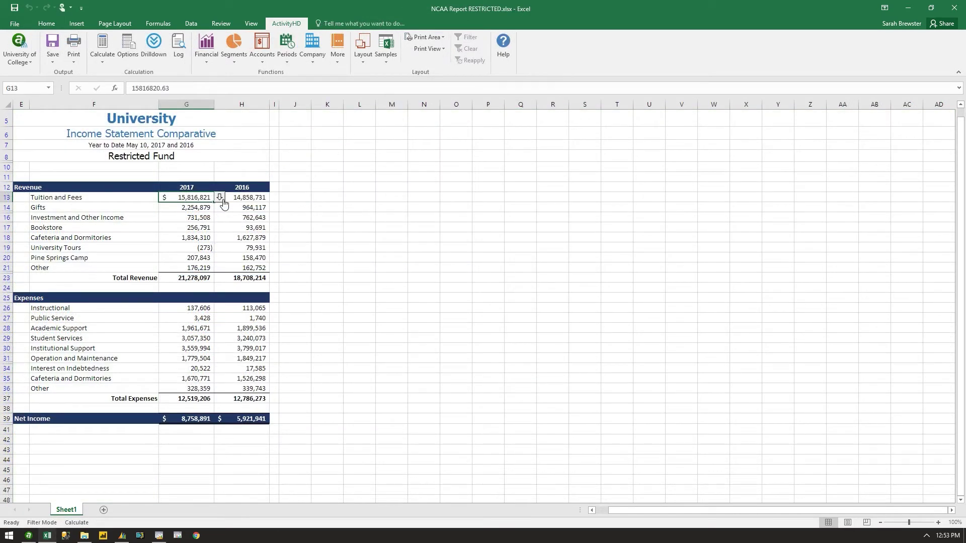
In NCAA Report RESTRICTED, drill into 2017 Tuition and Fees again and open the Tuition - Graduate Education detail line
click(222, 200)
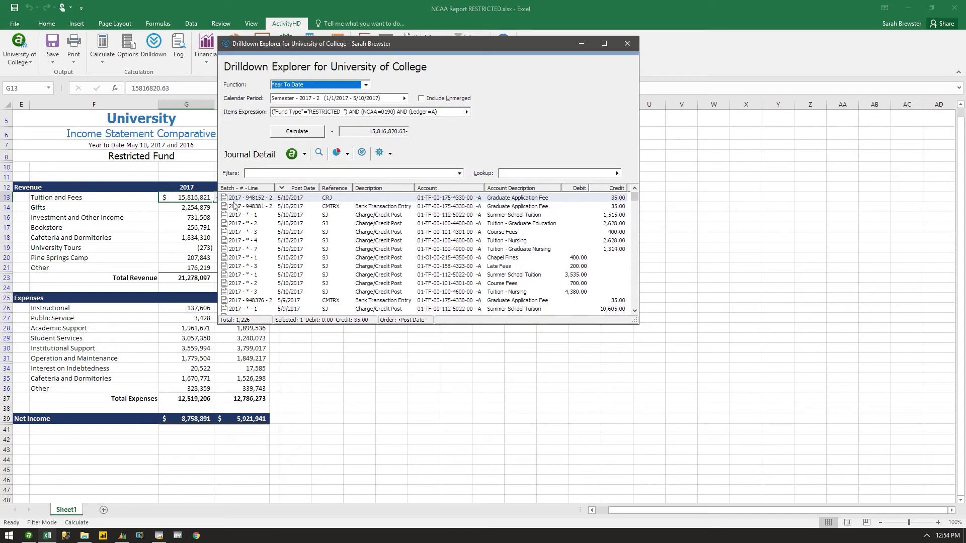
double_click(288, 224)
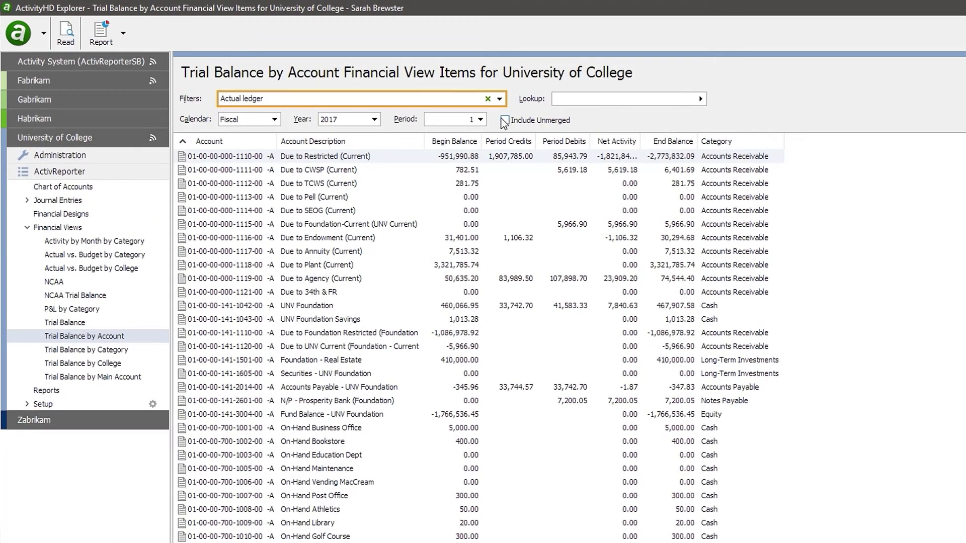
Set University of College's Trial Balance by Account view to period 4 and review the available calendars
click(480, 120)
click(475, 159)
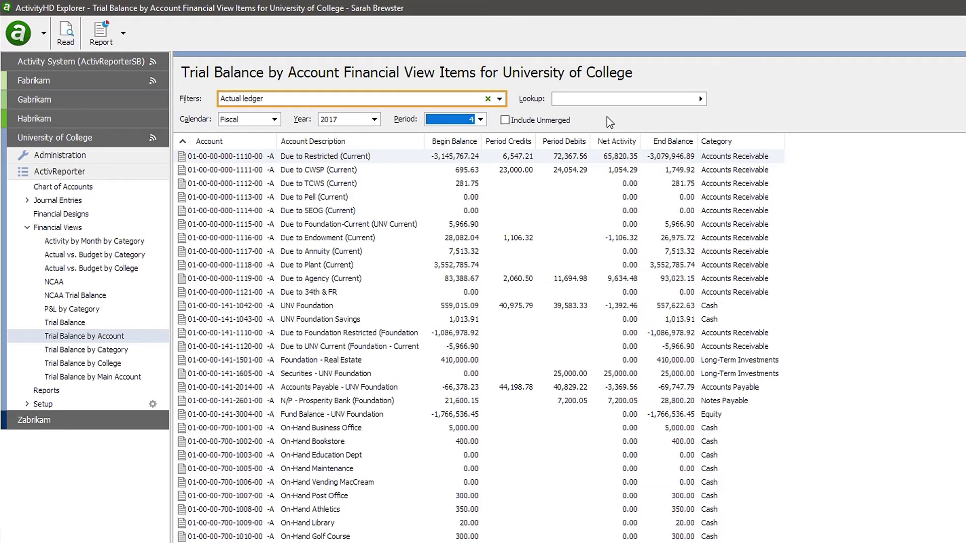
click(274, 119)
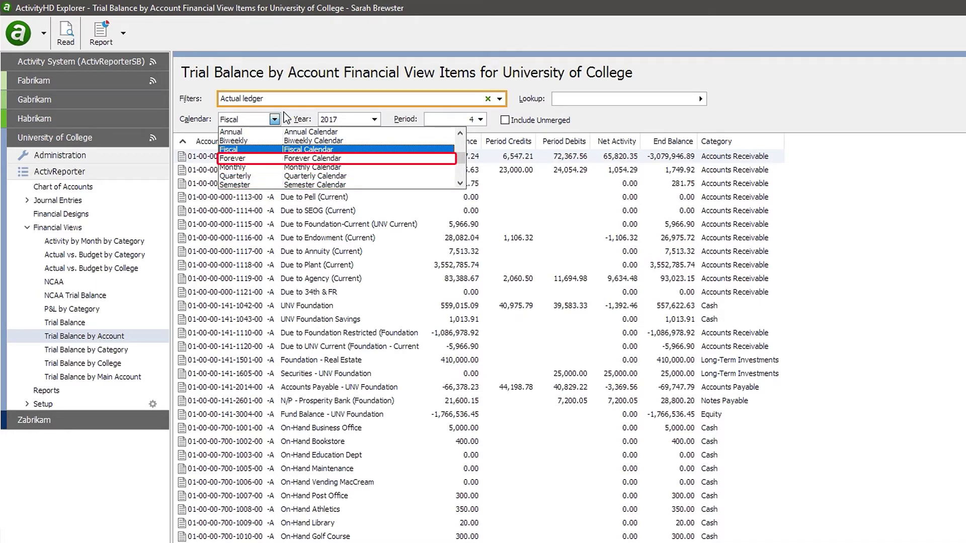
key(Escape)
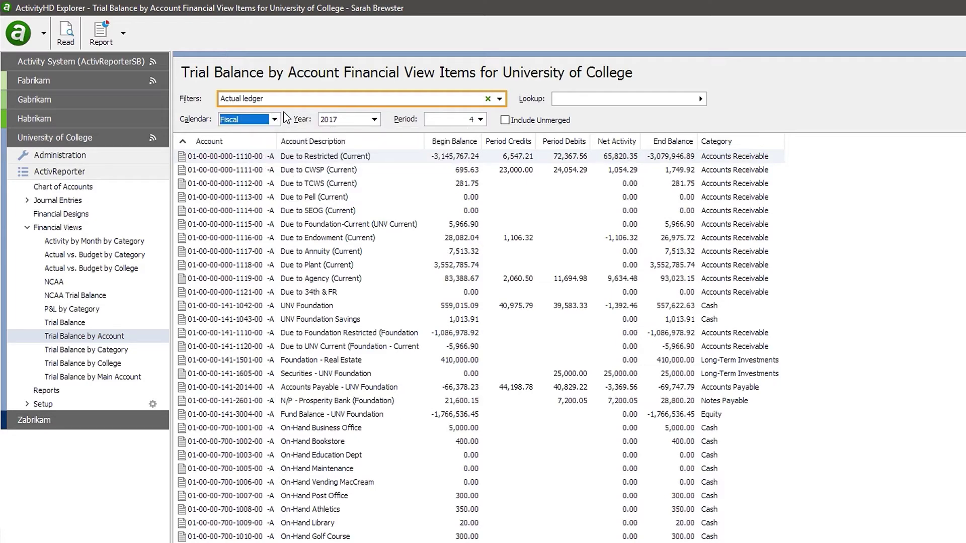
Look up accounts by 01 in the first segment and by PS in the third segment, clearing each lookup
click(557, 98)
text(01- - - - -)
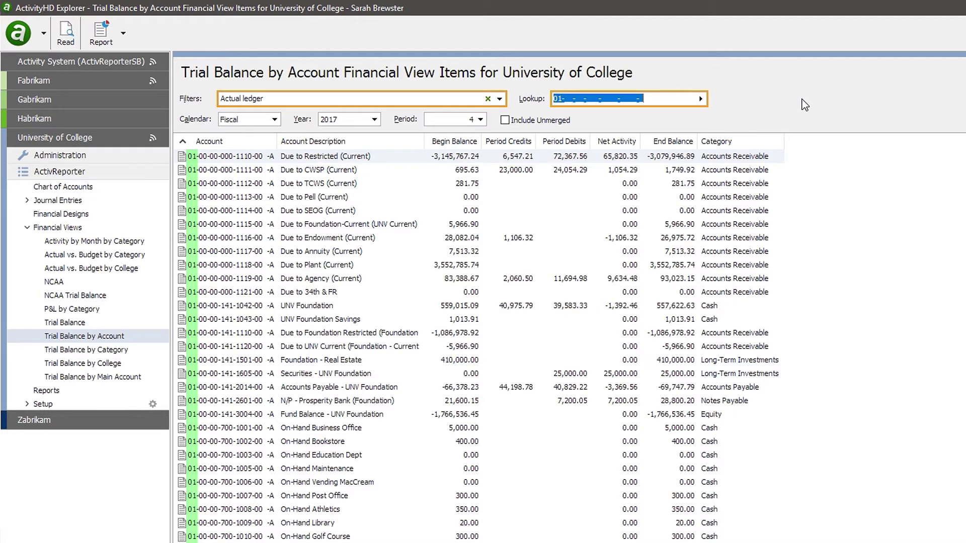
key(BackSpace)
key(Right)
key(Right)
key(Right)
text(P)
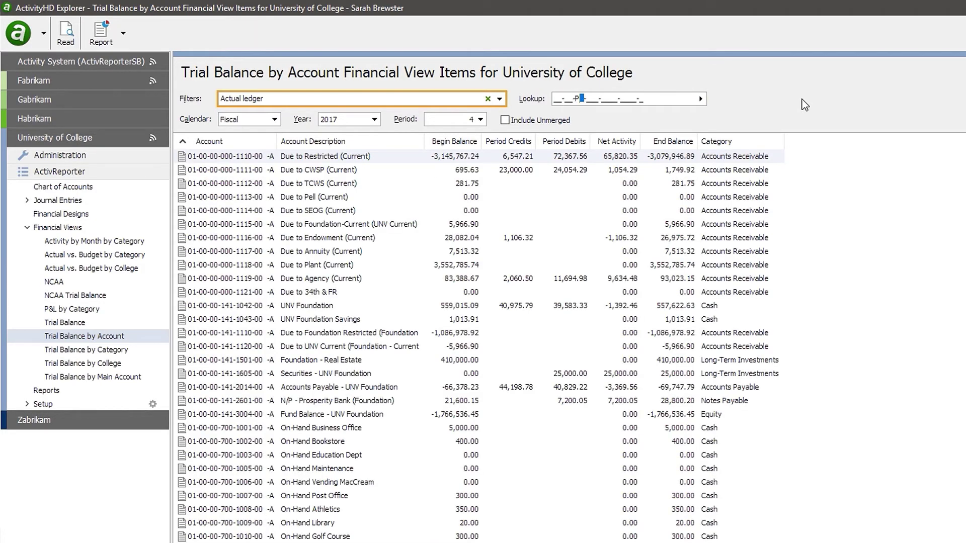
text(S)
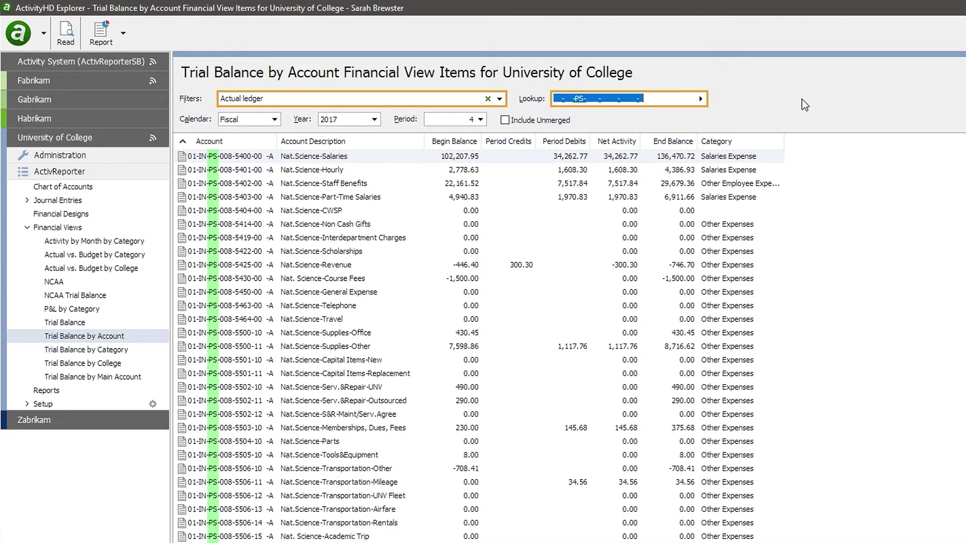
key(BackSpace)
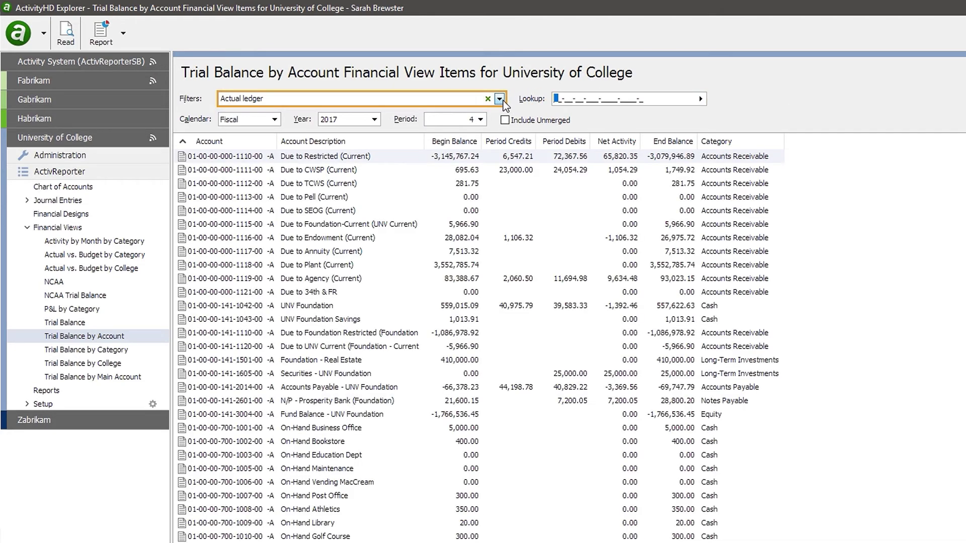
Add the Cash Accounts filter to the trial balance alongside Actual ledger
click(499, 99)
click(496, 121)
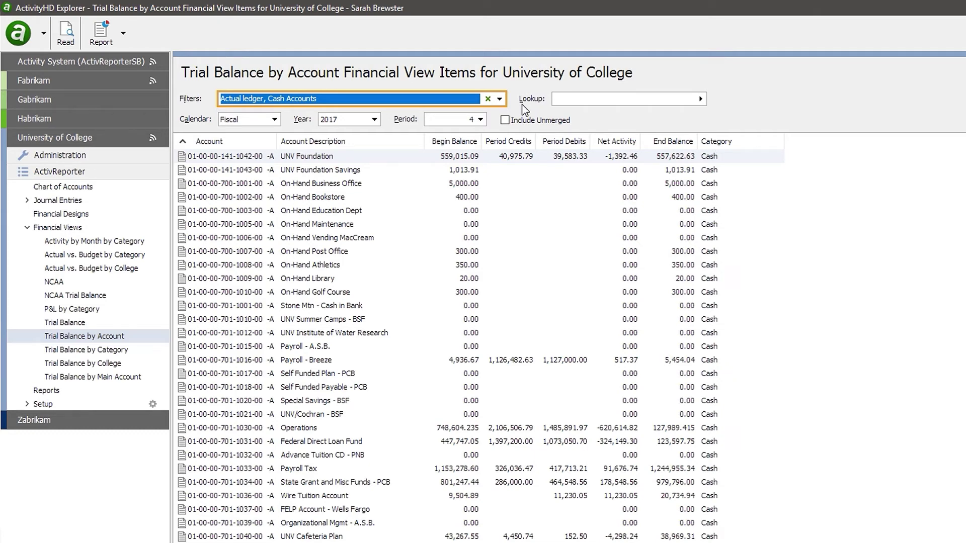
In the NCAA Trial Balance view, drill into Tuition and Fees net activity and open the 7/27/2016 Study Abroad-Course Fees entry
click(117, 297)
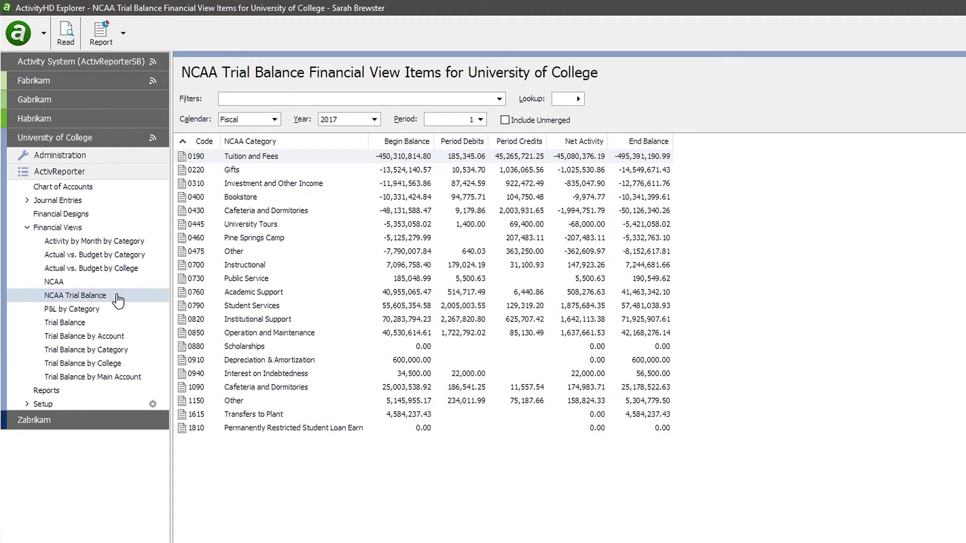
double_click(302, 158)
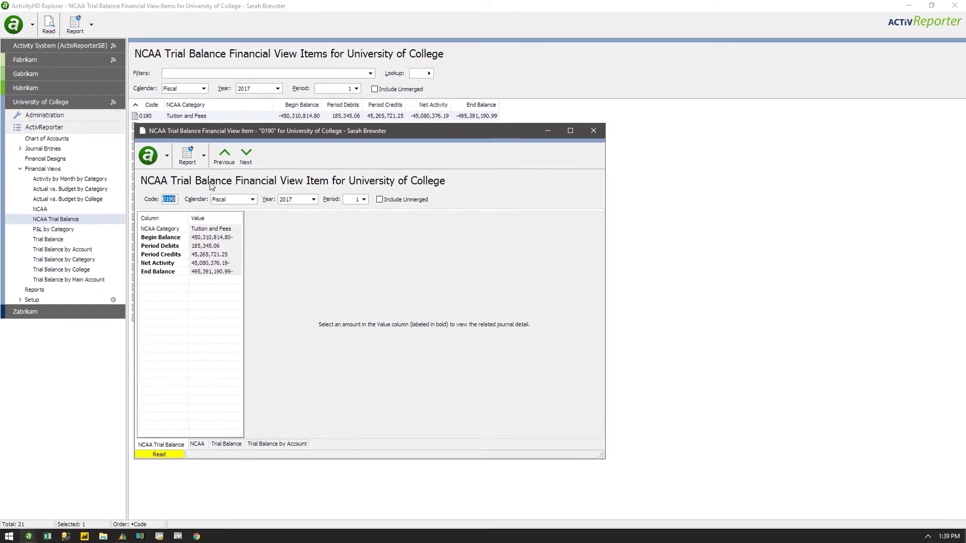
click(231, 262)
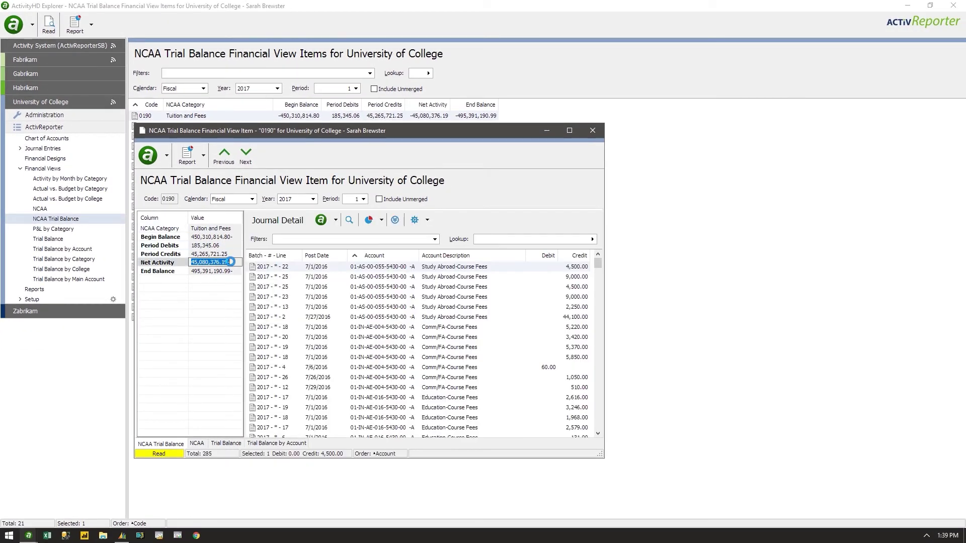
double_click(500, 319)
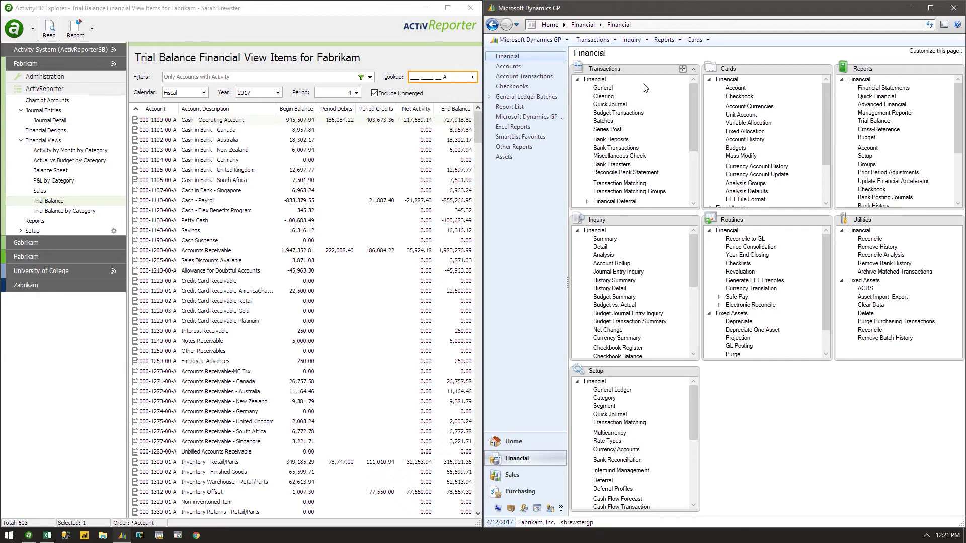
In Microsoft Dynamics GP, start a general journal transaction and add a new batch named ACTIV
click(603, 89)
click(835, 129)
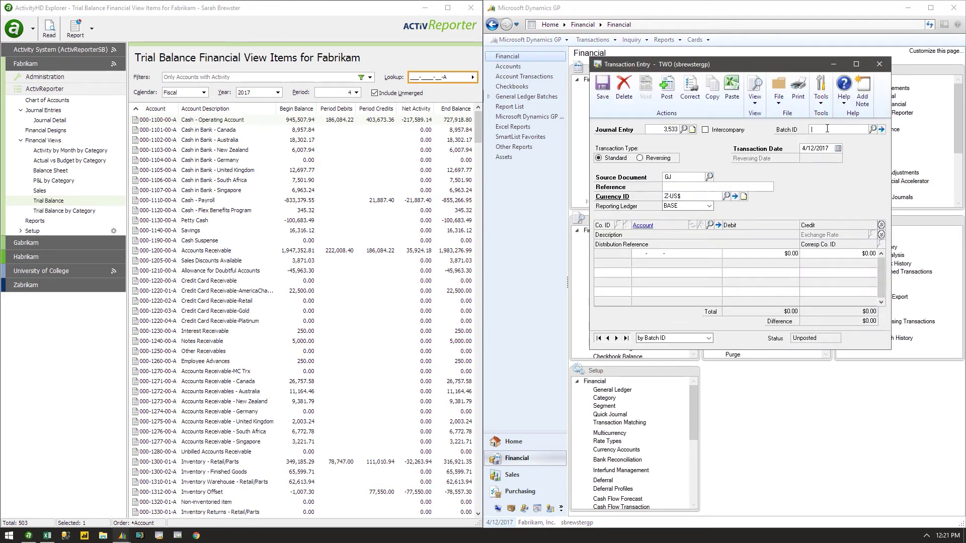
text(ACTIV)
key(Tab)
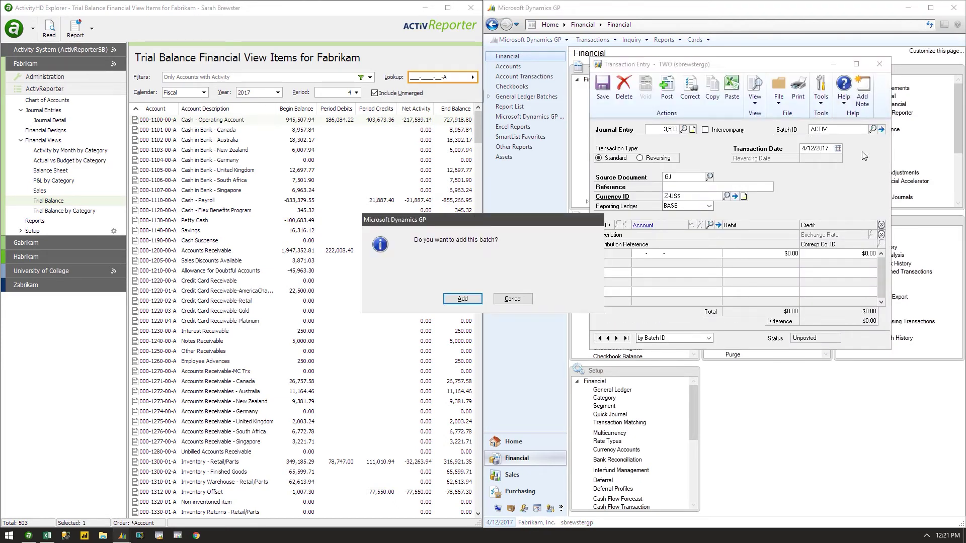
key(Return)
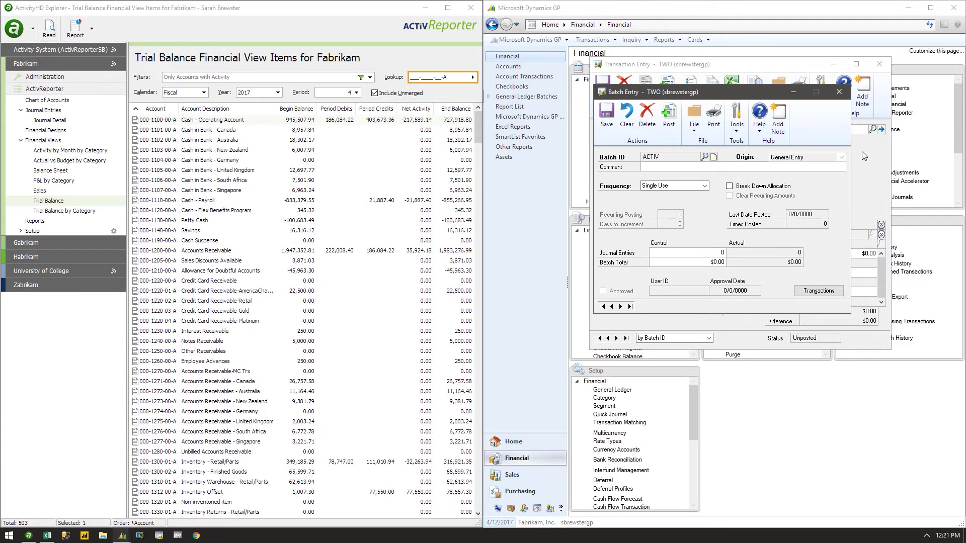
key(Escape)
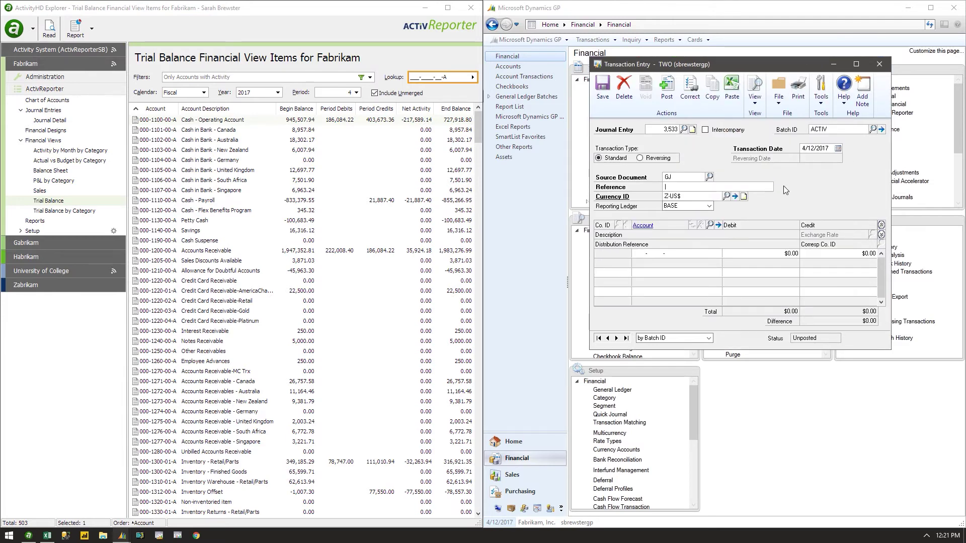
Set the journal entry's reference to Activ, paste in the copied distribution lines and save the transaction
text(Activ)
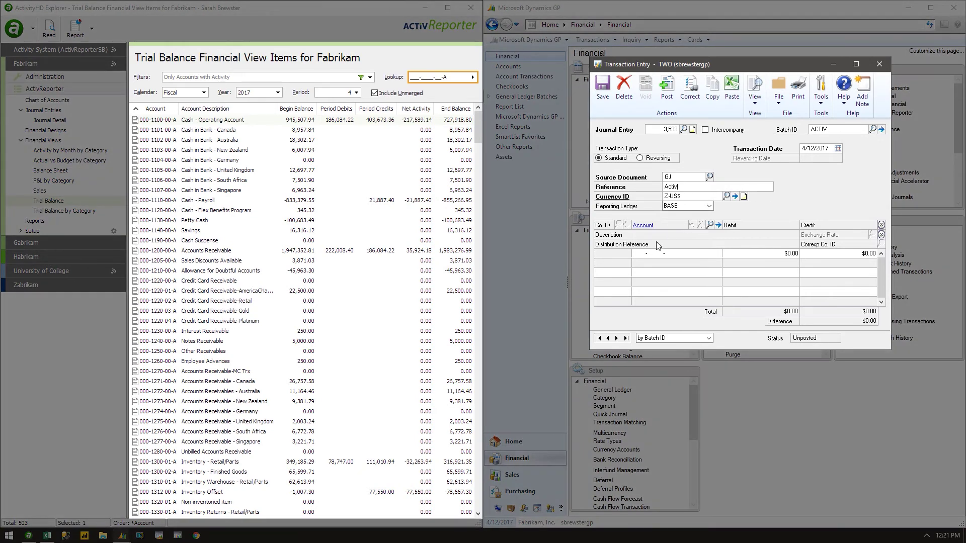
key(Tab)
click(731, 103)
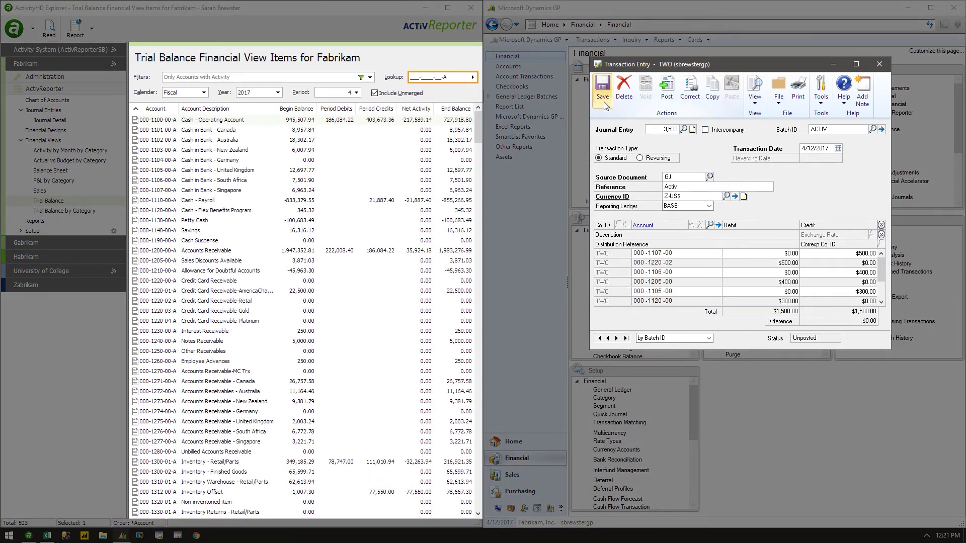
click(602, 91)
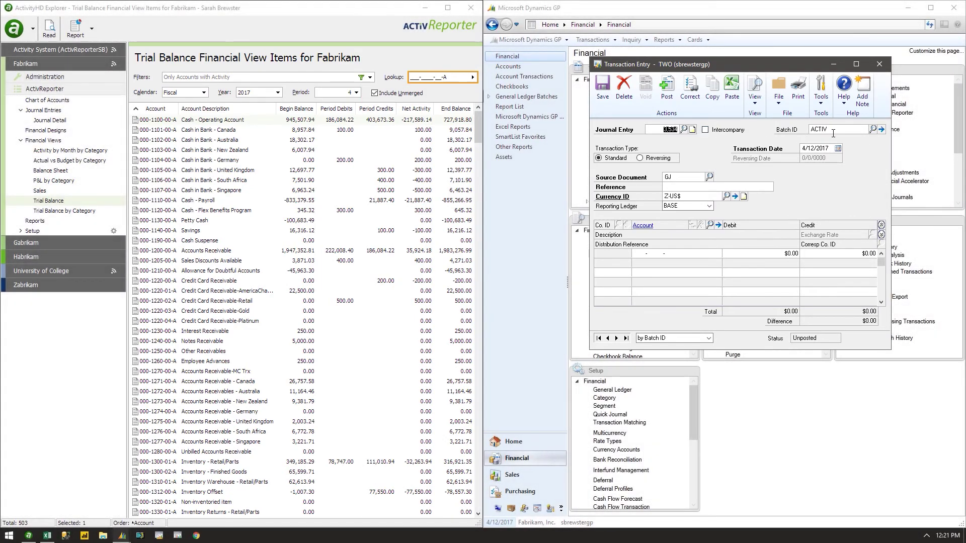
Open the ACTIV batch from the batch lookup in Dynamics GP and delete it, confirming the deletion
click(872, 130)
click(892, 171)
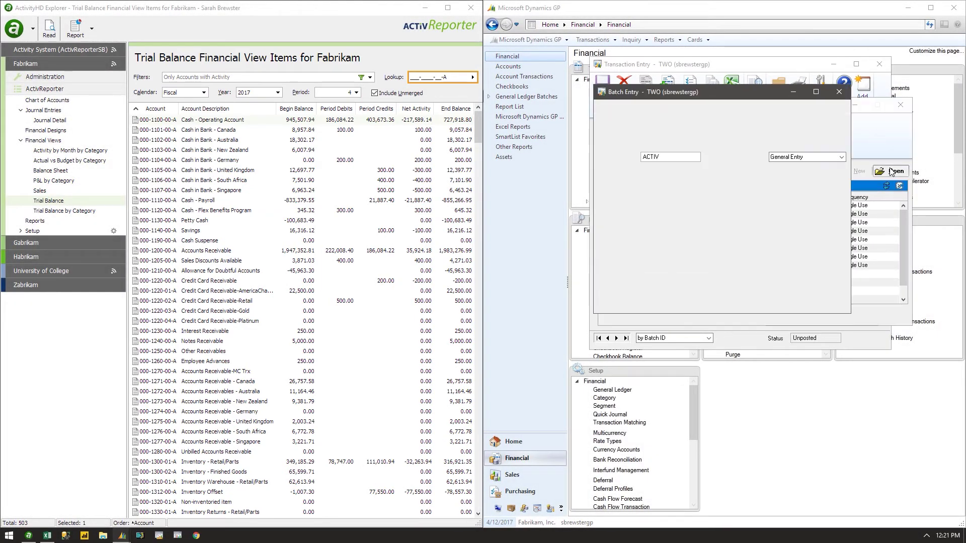
click(647, 118)
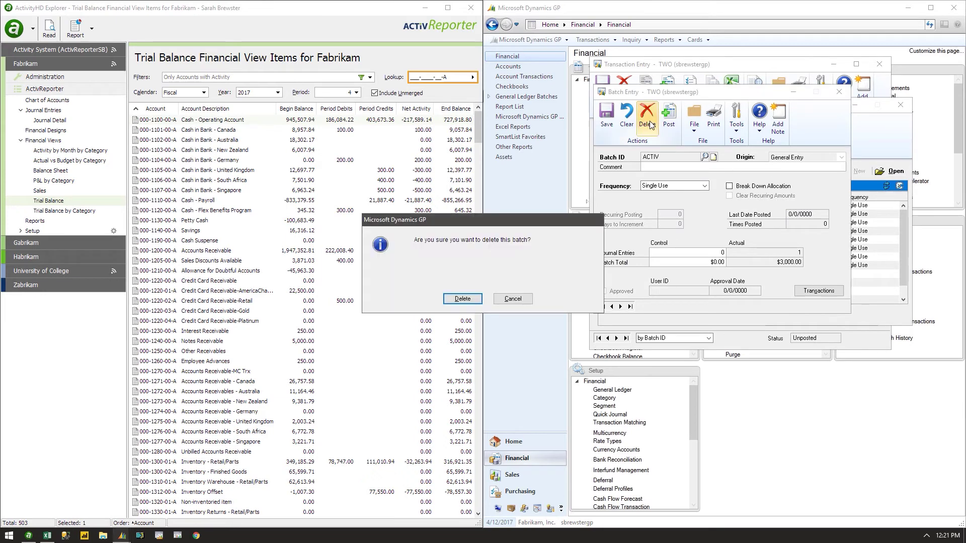
click(462, 298)
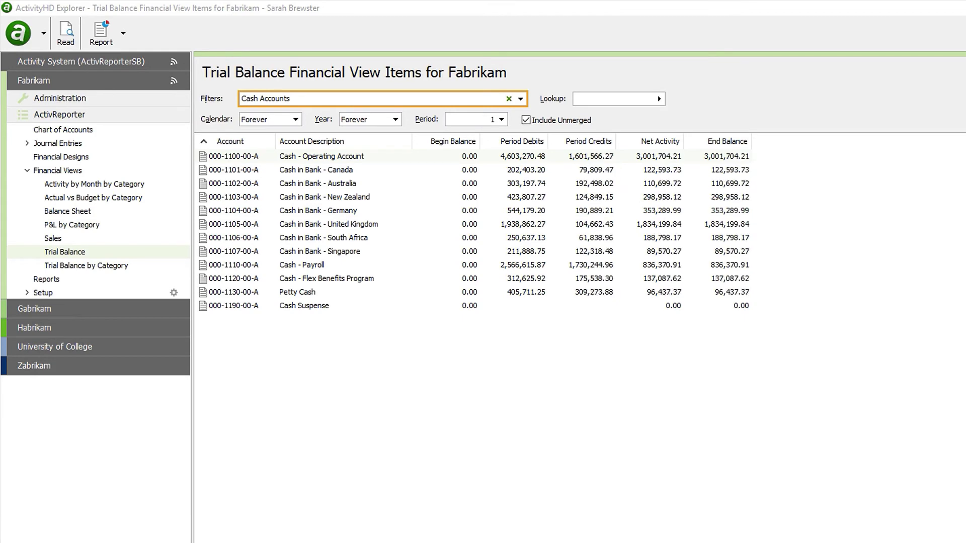
In ActivReporter, open Fabrikam's Sales financial view
click(53, 238)
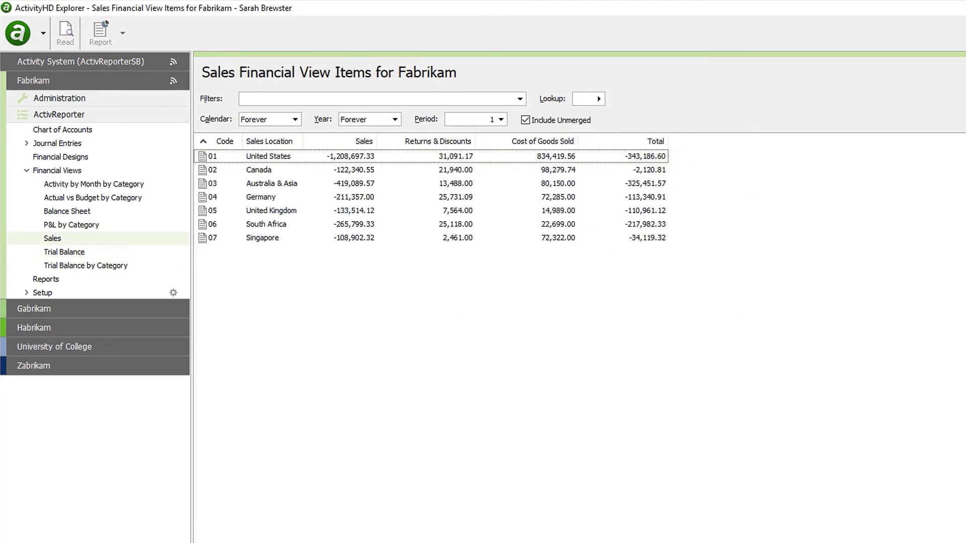
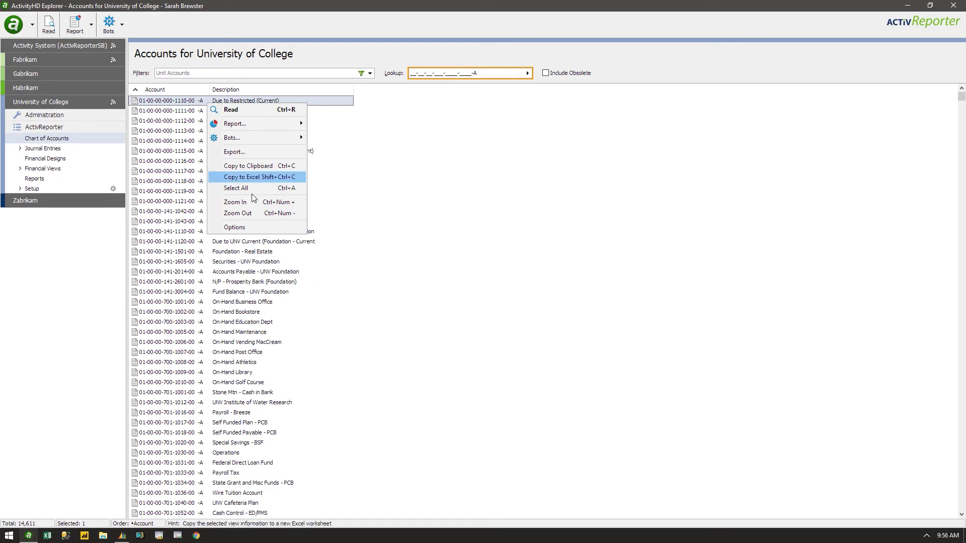
Add GP Category Description, Last Activity Date, Unit and UD1 as visible columns in University of College's chart of accounts
click(254, 227)
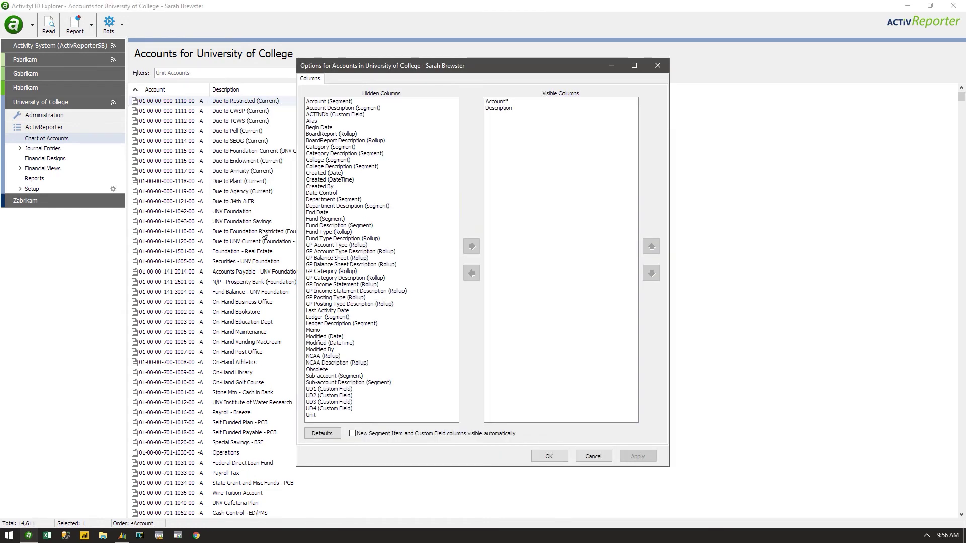
double_click(391, 279)
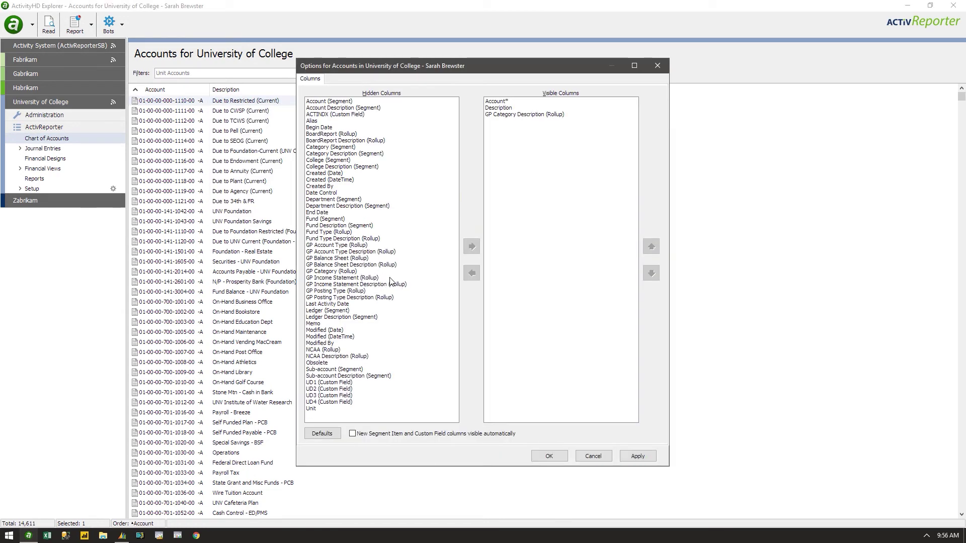
double_click(382, 303)
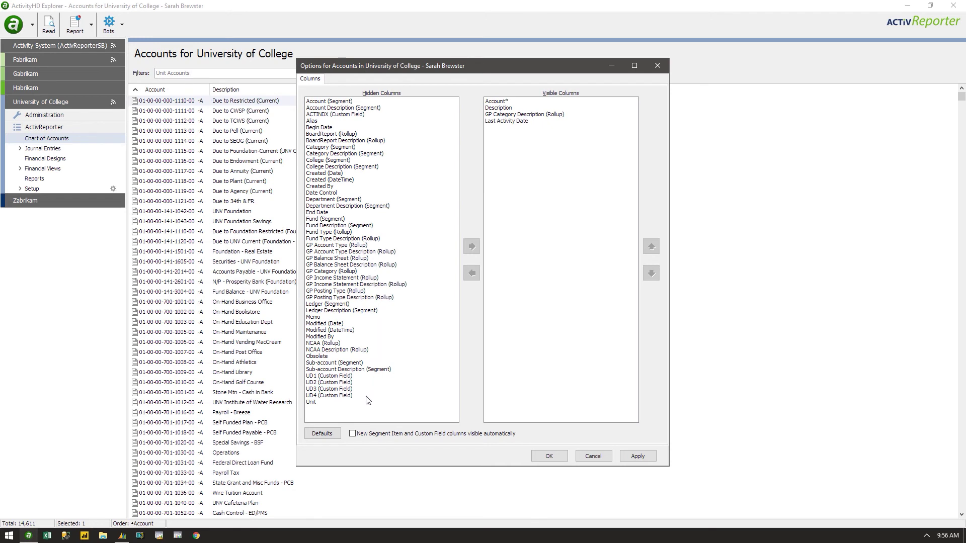
double_click(367, 402)
double_click(362, 376)
click(537, 455)
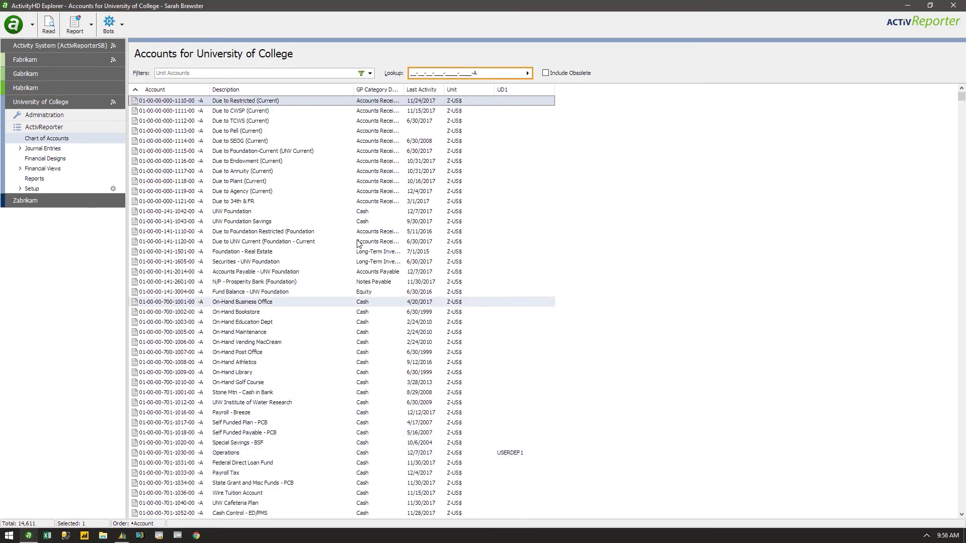
Sort the accounts by description and look up the accounts whose first segment is 02
click(298, 94)
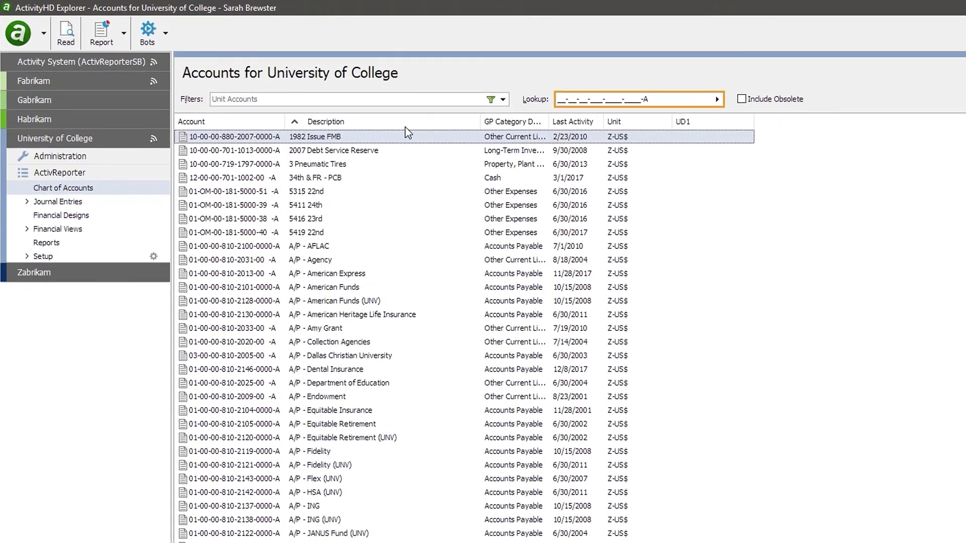
click(559, 99)
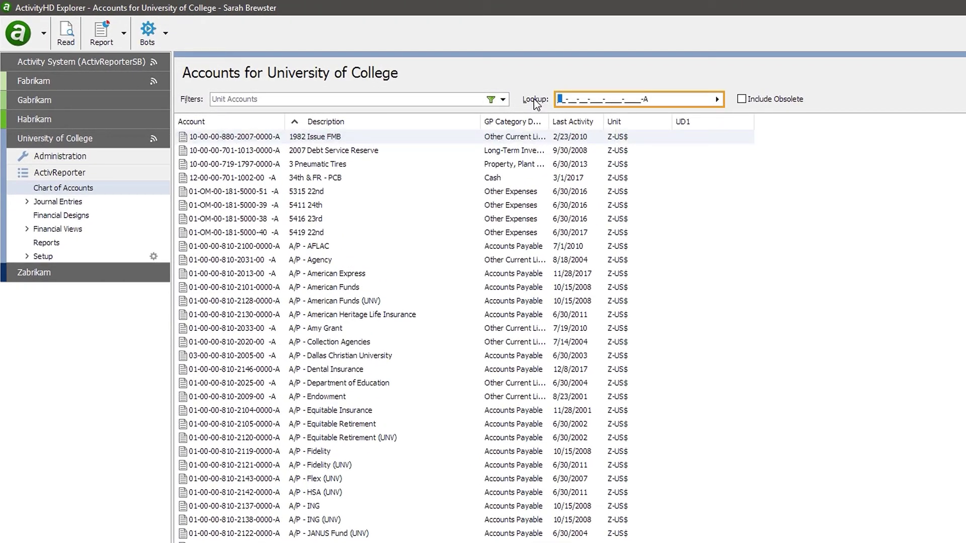
text(02-__-__-___-____-____-A)
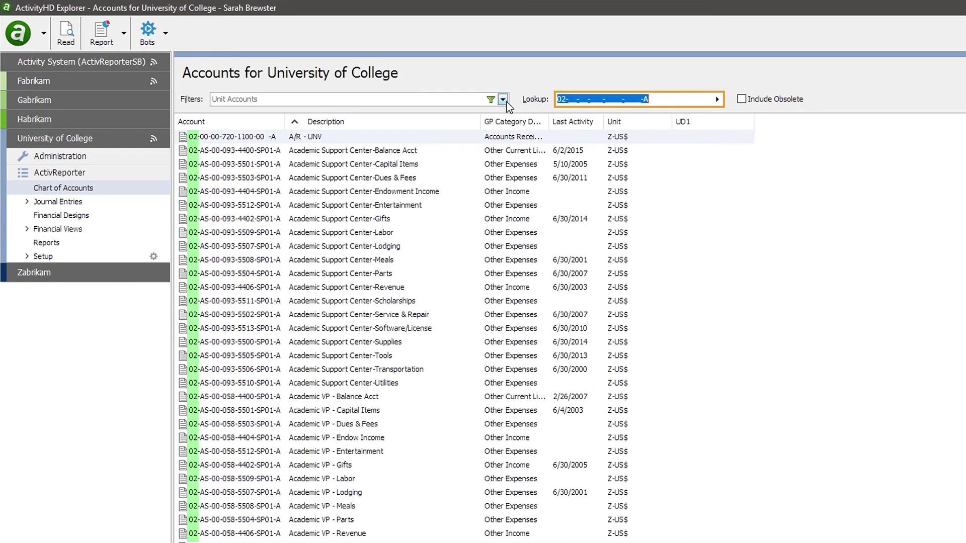
Filter the accounts to descriptions containing "expense" and add the Balance Sheet filter
click(503, 99)
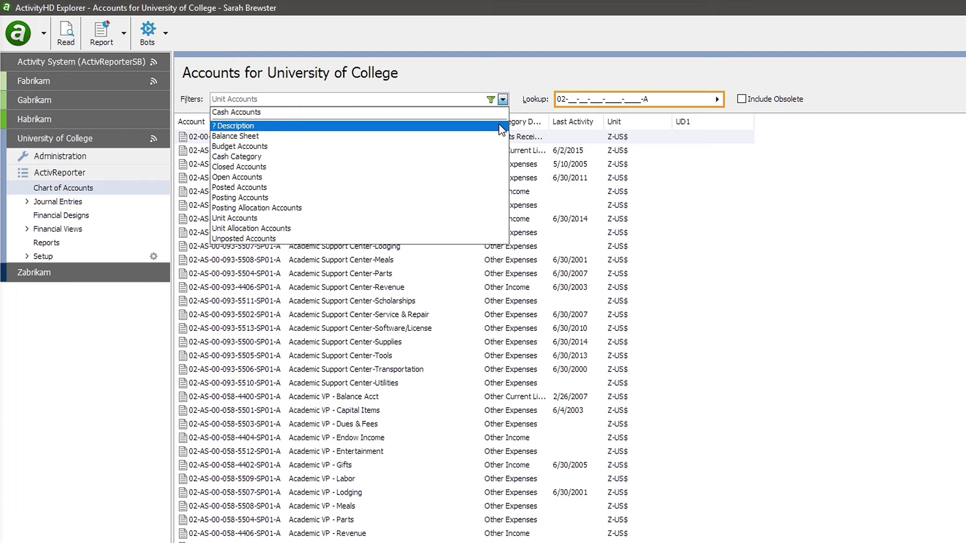
click(501, 127)
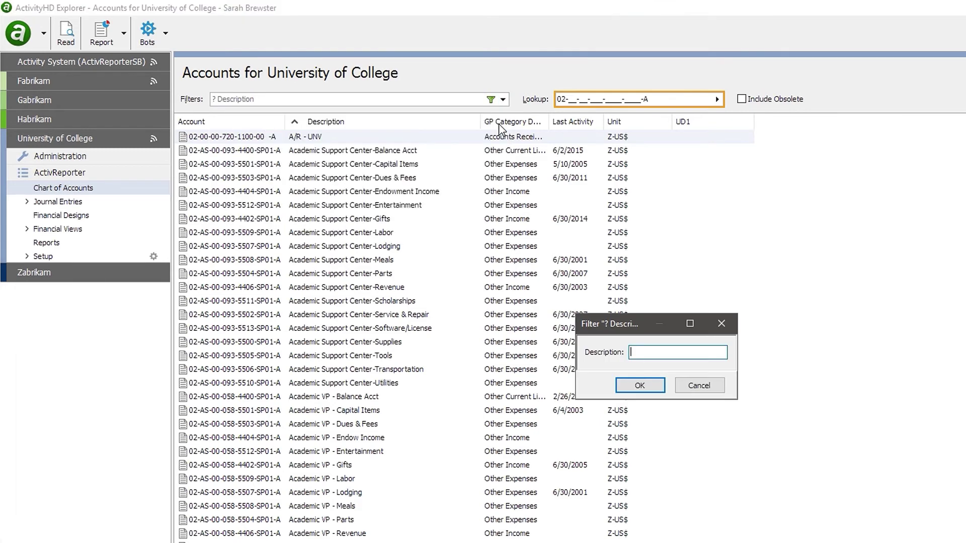
text(expense)
key(Return)
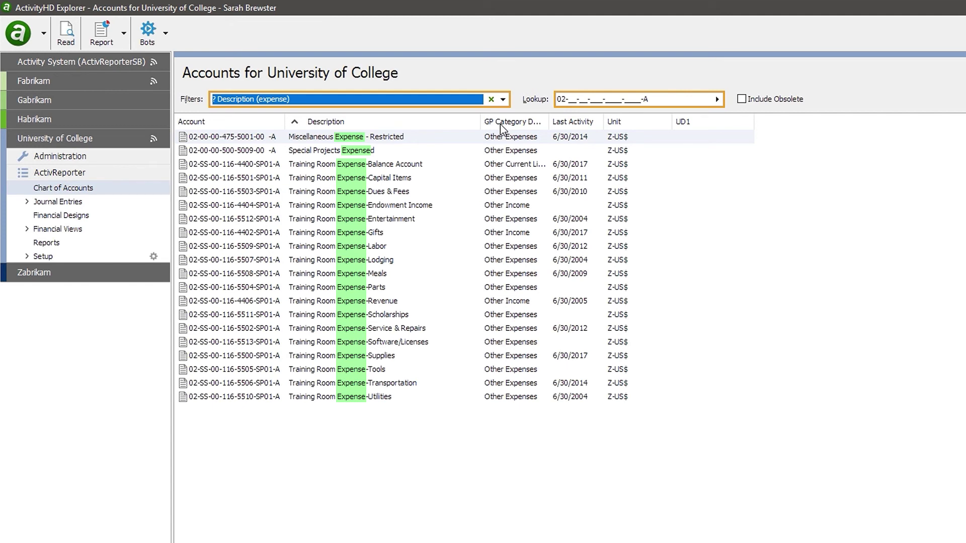
click(503, 100)
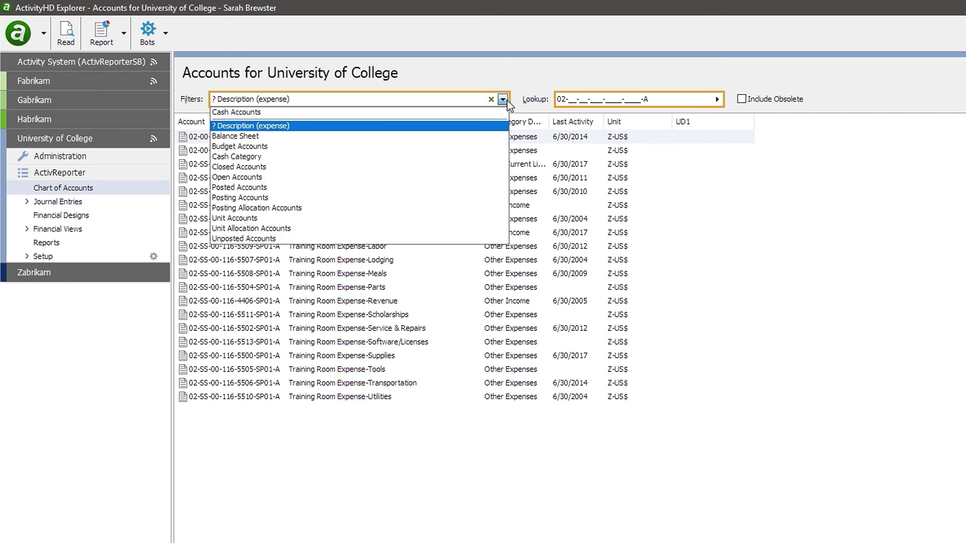
click(483, 136)
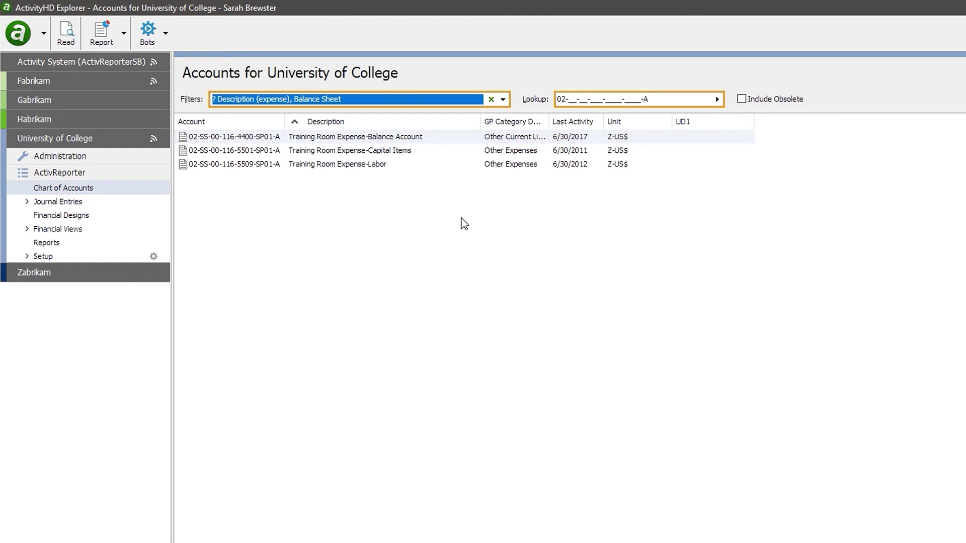
Open the account filter definitions for University of College's chart of accounts and examine the grouped conditions of Actual 02 Accounts
click(127, 188)
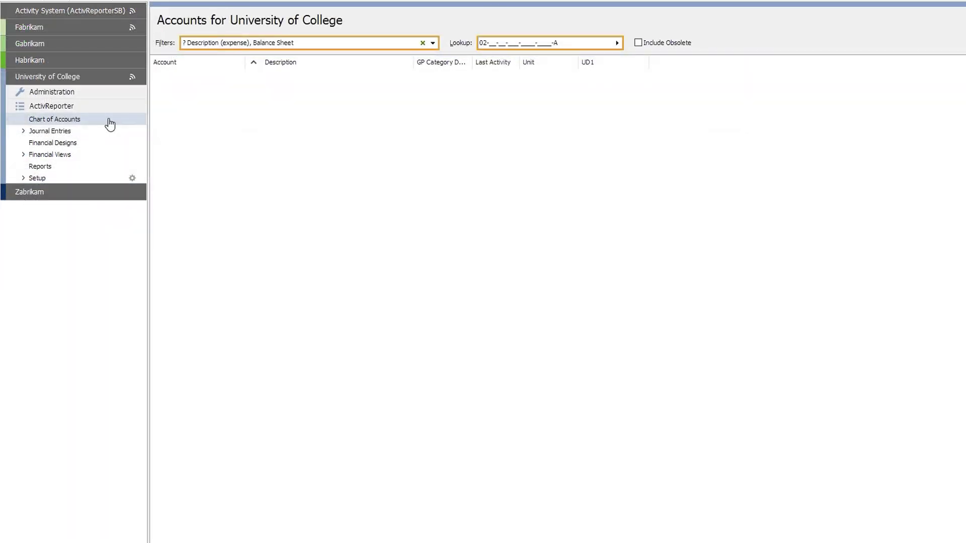
right_click(110, 124)
click(115, 220)
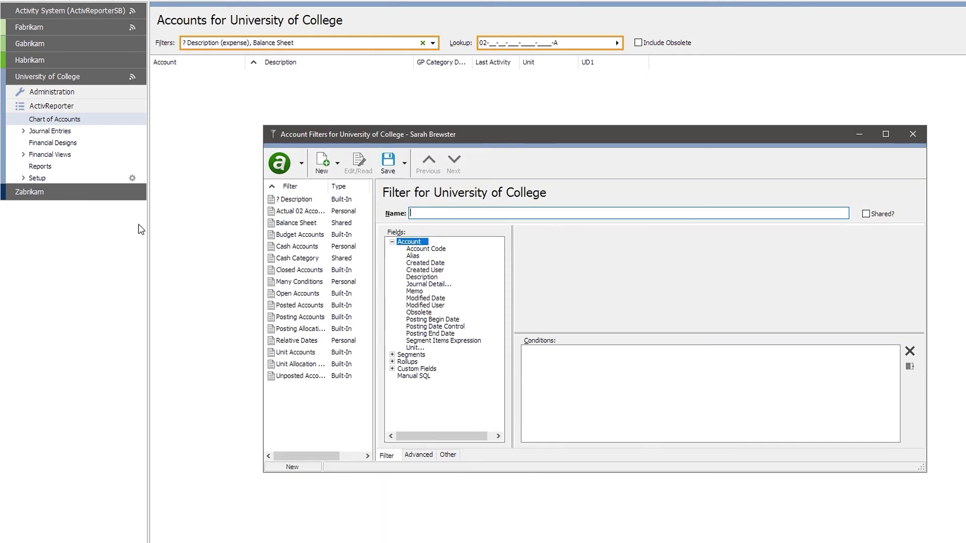
click(298, 211)
click(538, 351)
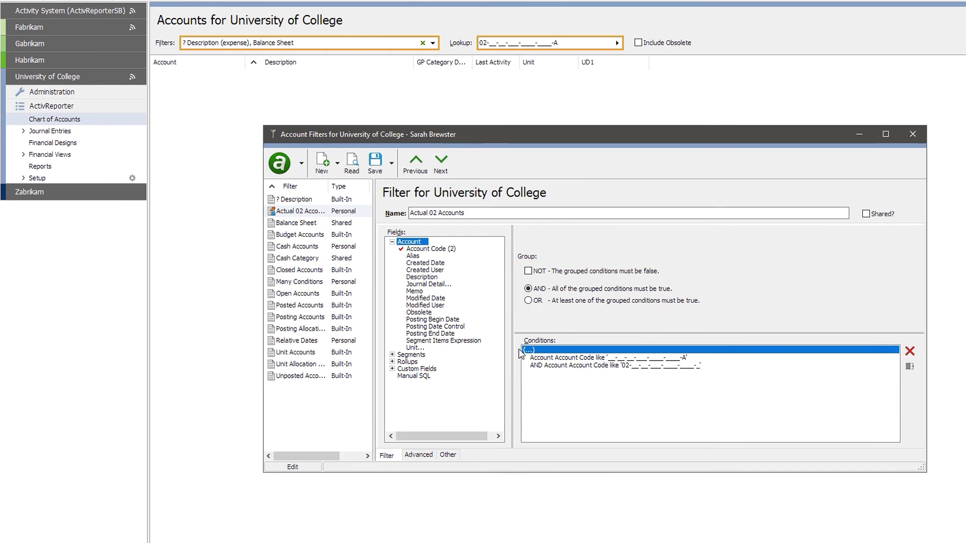
In the Relative Dates filter, add a Created Date between condition with the start date expression "beginning of last april"
click(344, 342)
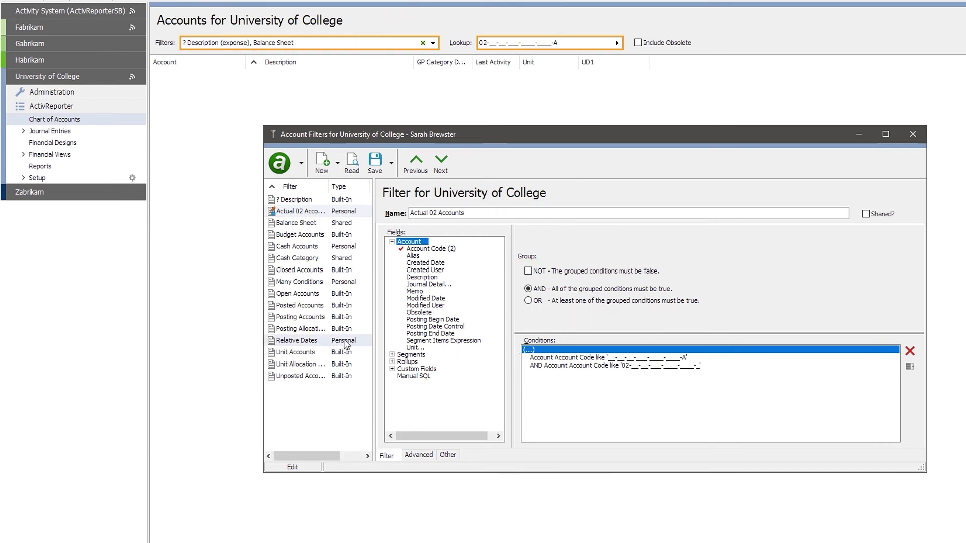
click(415, 263)
click(653, 271)
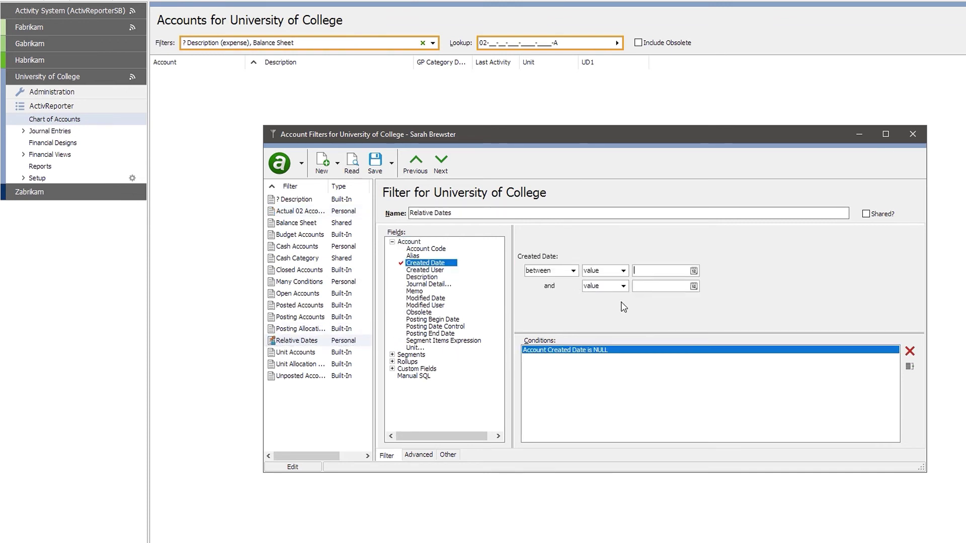
text(beginning of last a)
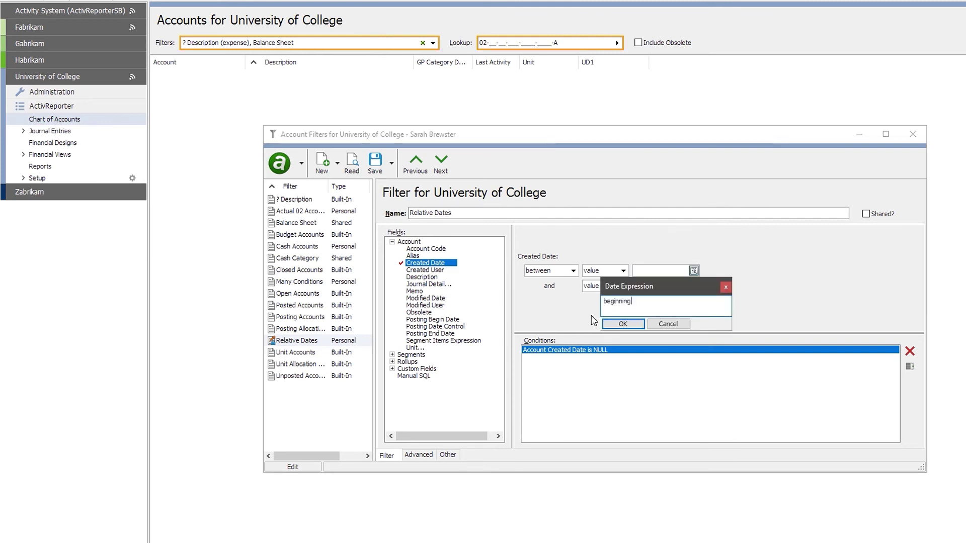
text(pril)
key(Return)
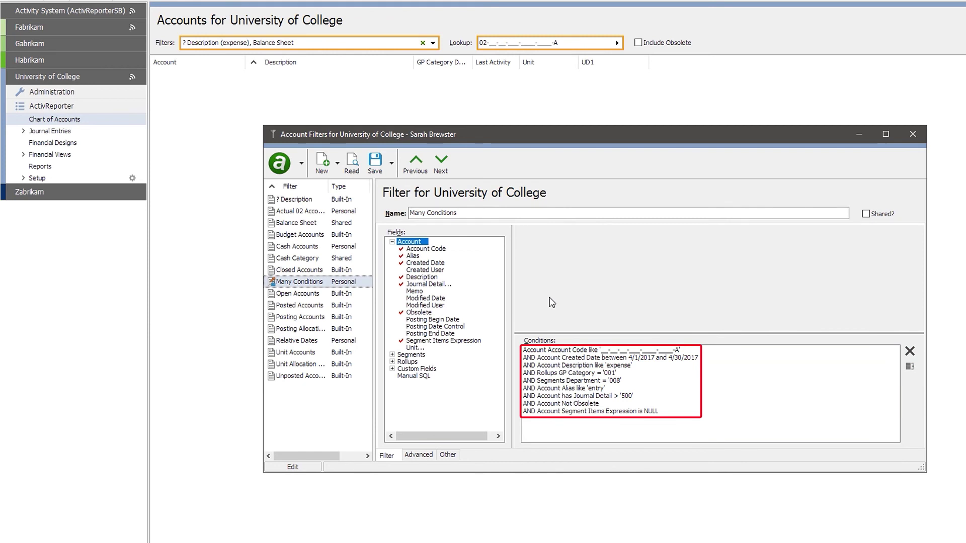
Examine the Manual SQL condition of the built-in Posted Accounts filter
click(346, 306)
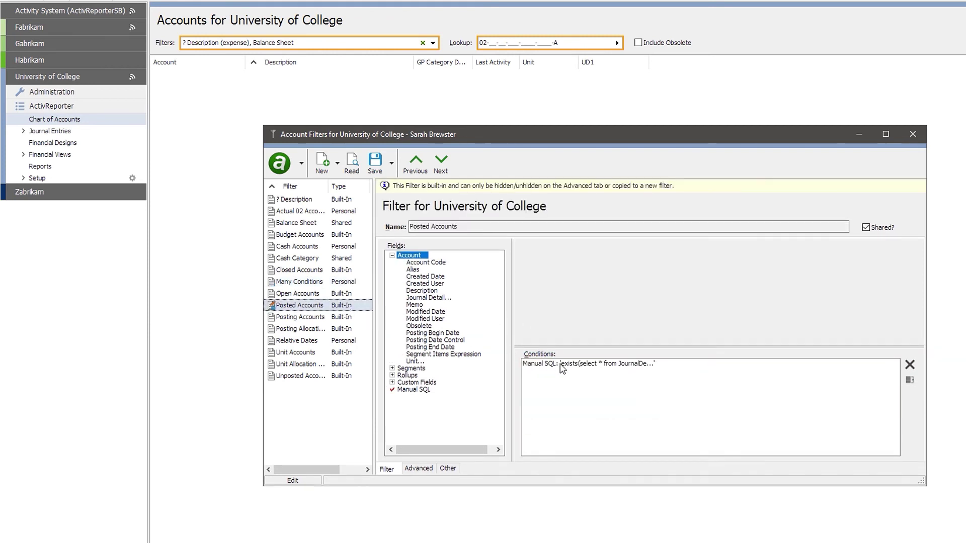
click(562, 365)
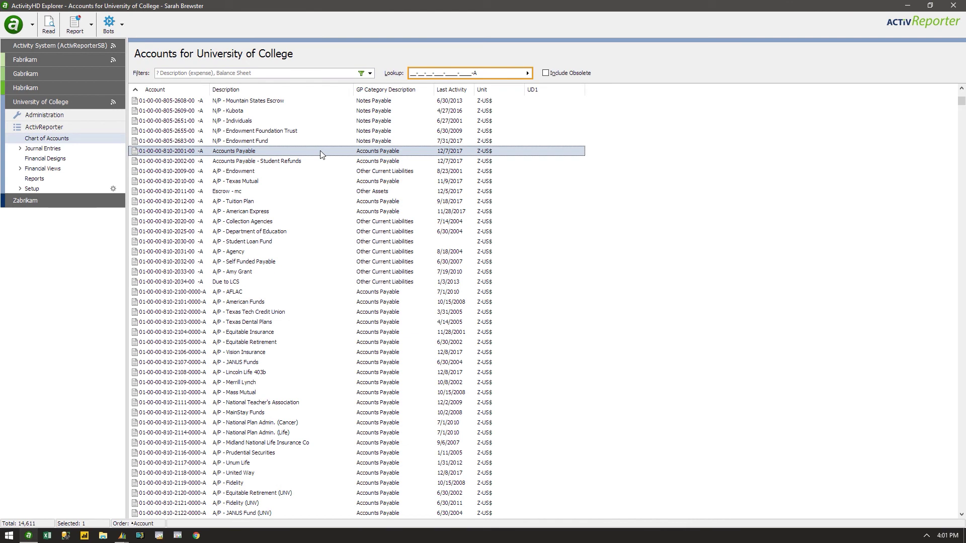
double_click(322, 150)
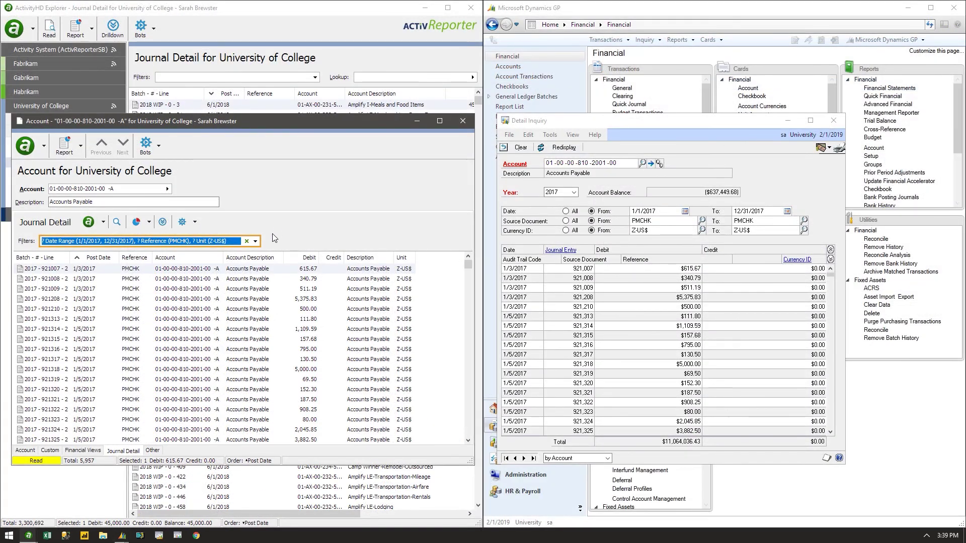
click(255, 242)
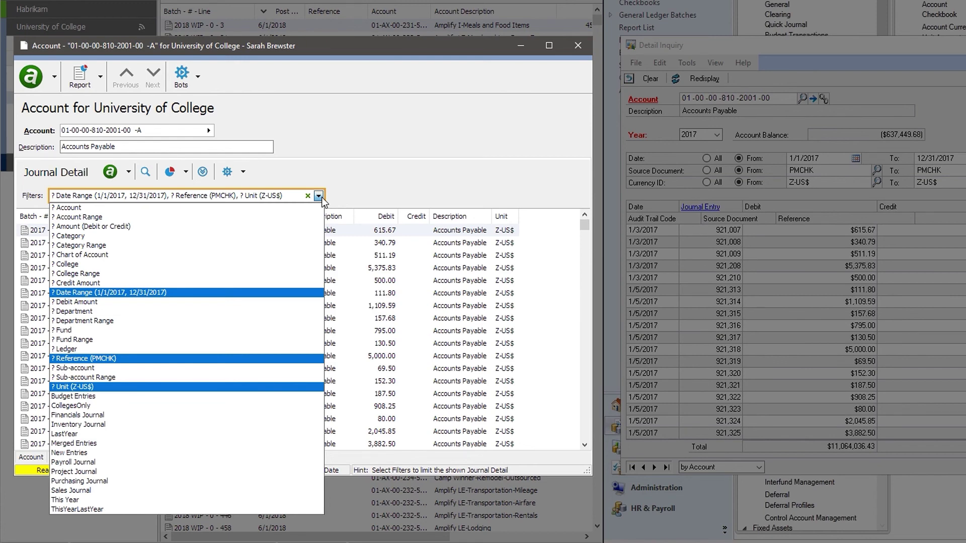
click(319, 196)
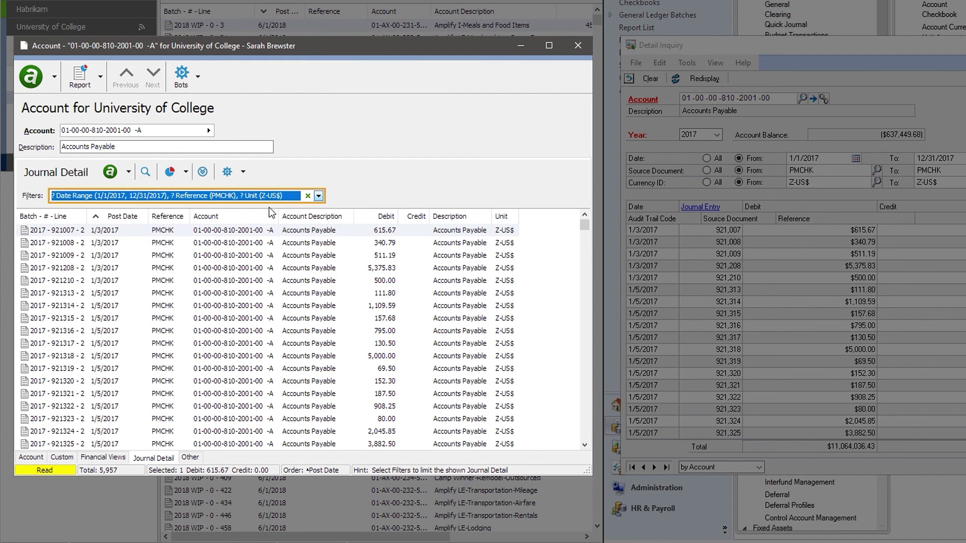
Reverse the journal detail's Post Date sort and restore ascending order, and view the column options without changing them
click(130, 218)
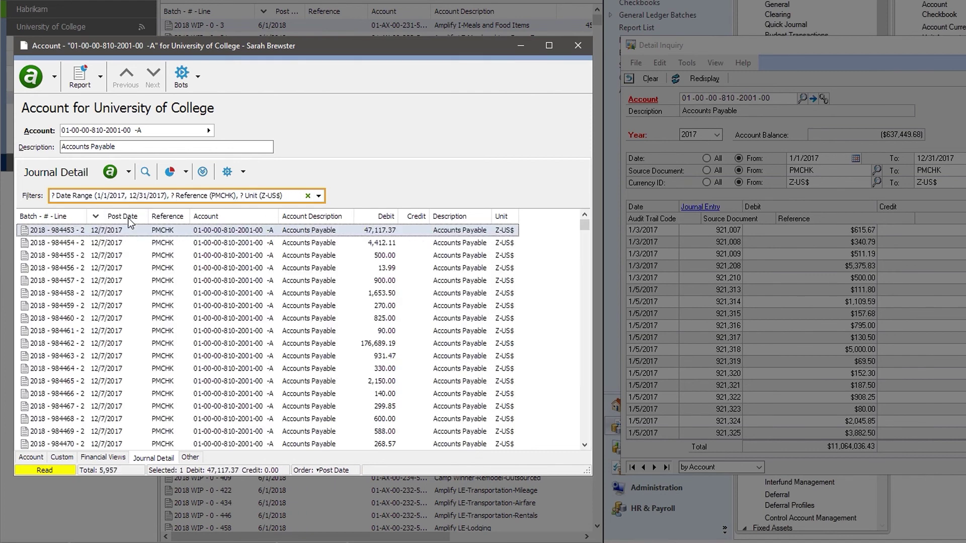
click(130, 217)
right_click(136, 230)
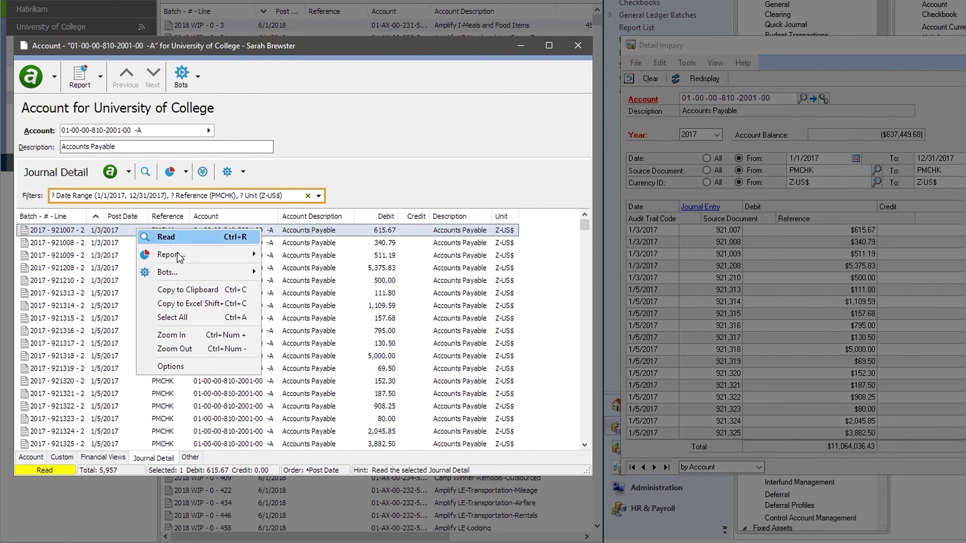
click(223, 366)
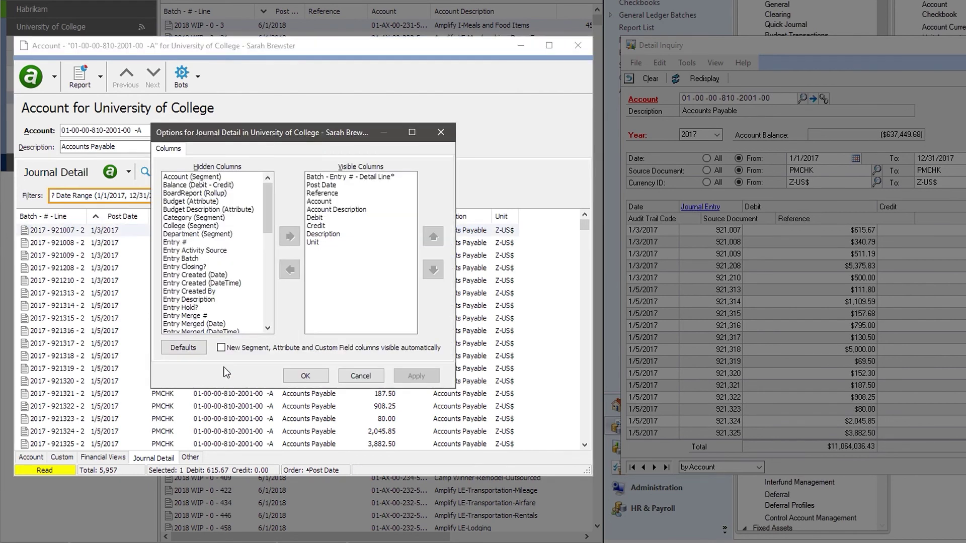
click(360, 375)
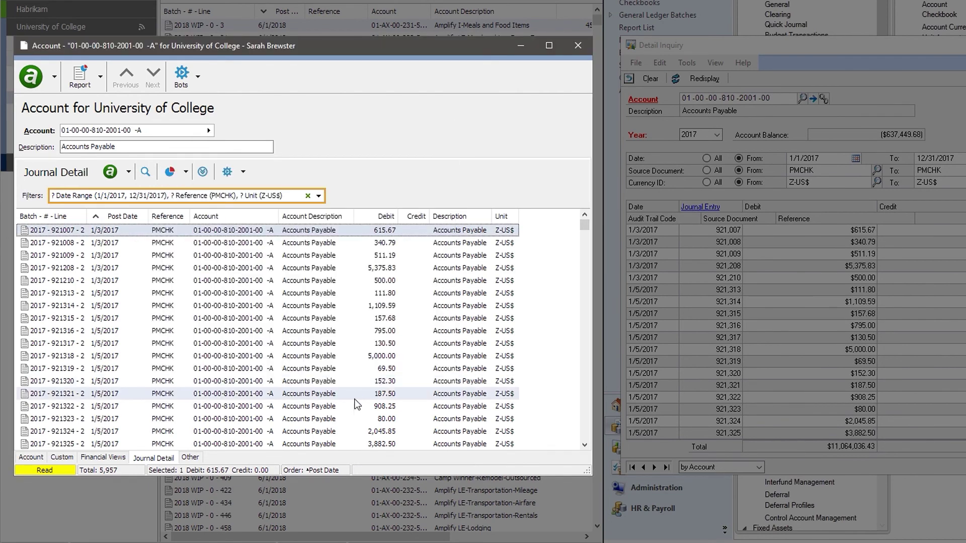
Select the journal detail lines from entry 921007 through 921322, and extend the selection to all lines to check their totals
shift+click(355, 401)
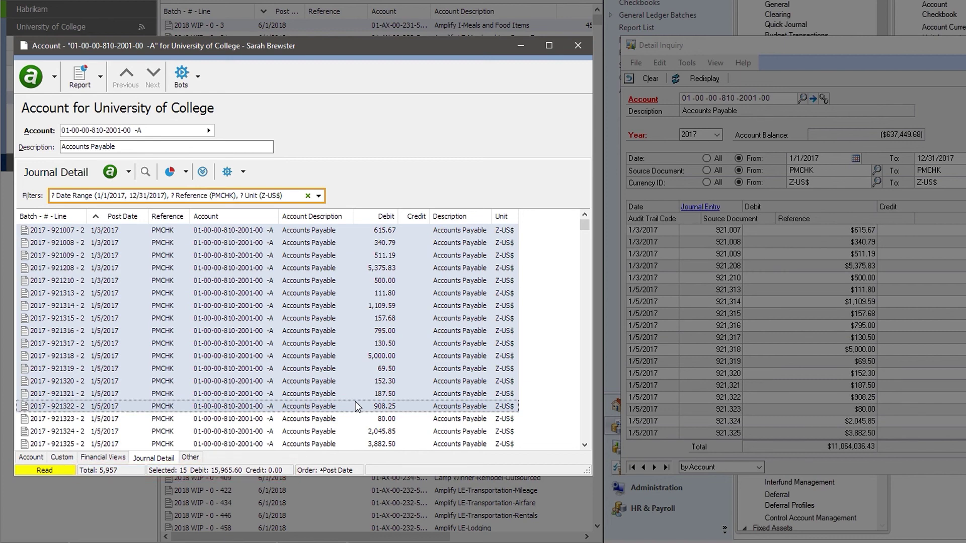
key(ctrl+a)
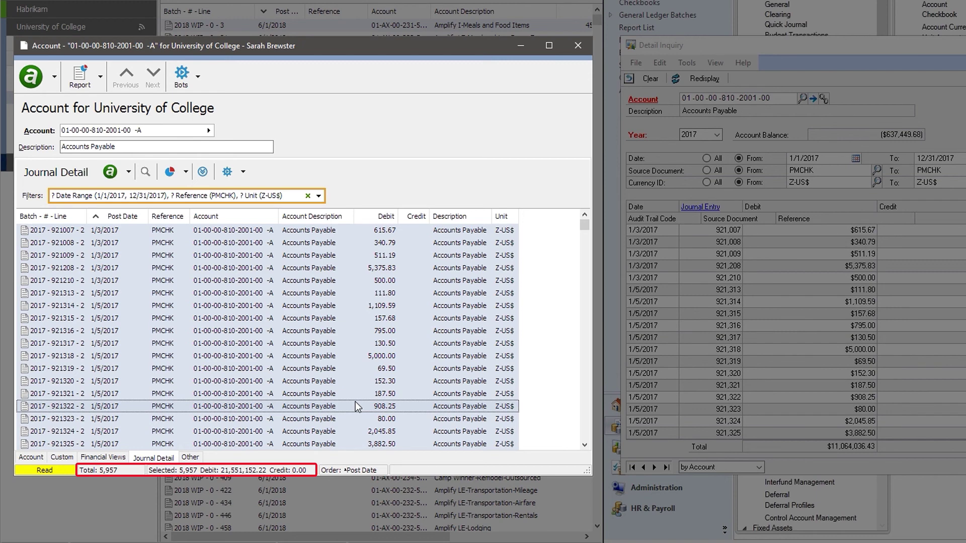
Copy the journal detail lines from entry 921008 through 921322 to Excel
click(355, 402)
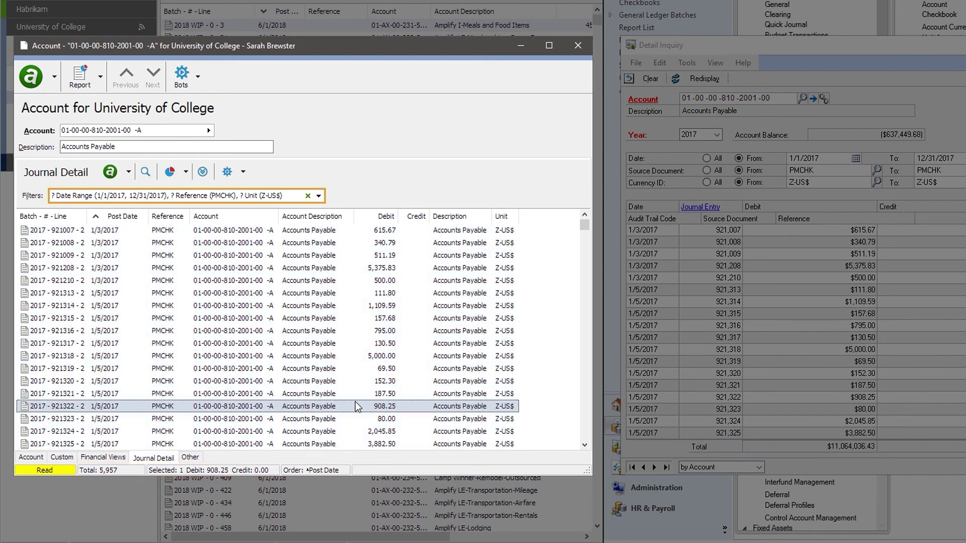
shift+click(334, 244)
right_click(346, 282)
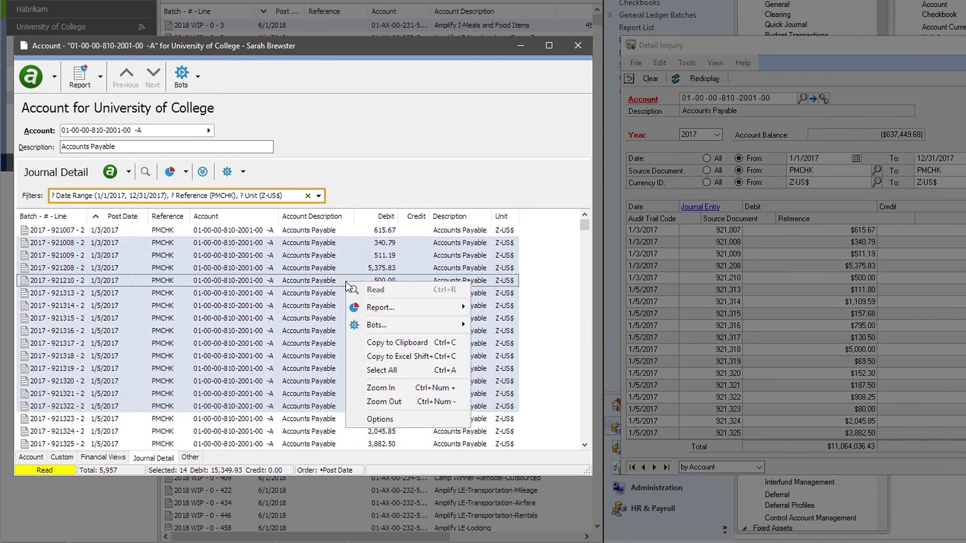
click(373, 357)
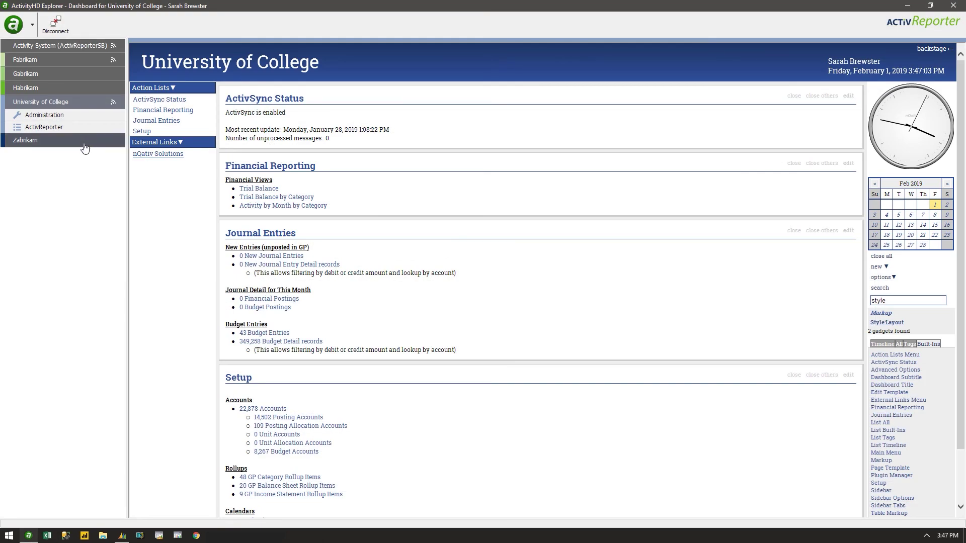
Open the University of College journal entries list in ActivReporter, returning to it once from the company dashboard
click(86, 131)
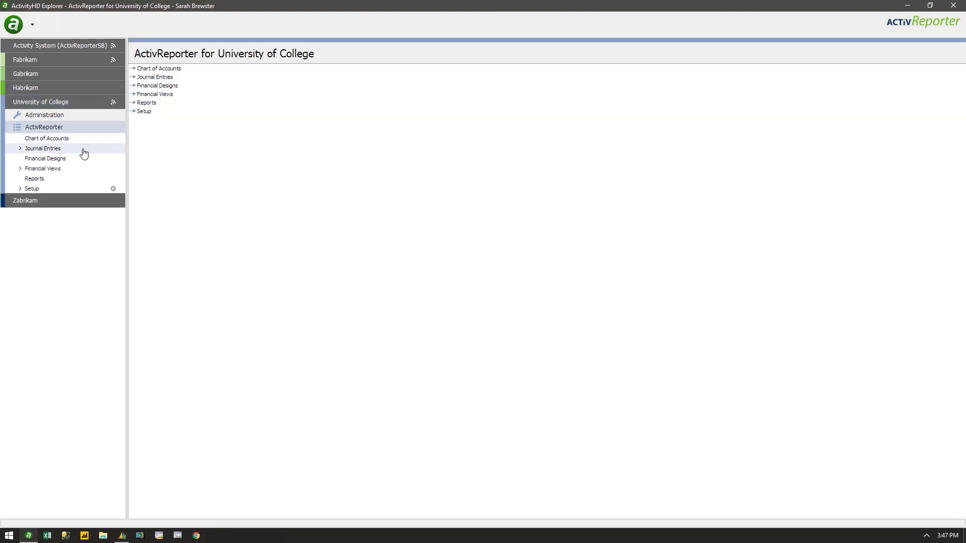
click(83, 150)
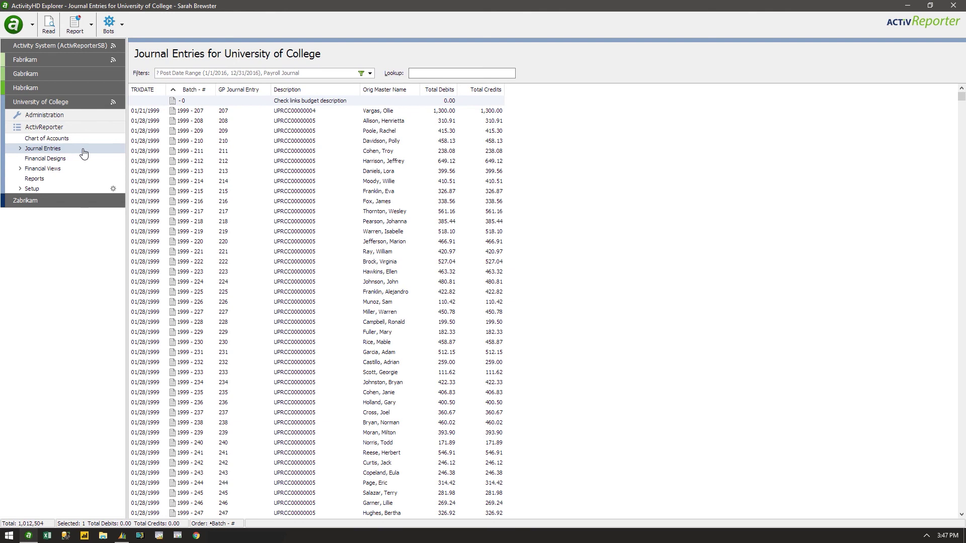
click(70, 102)
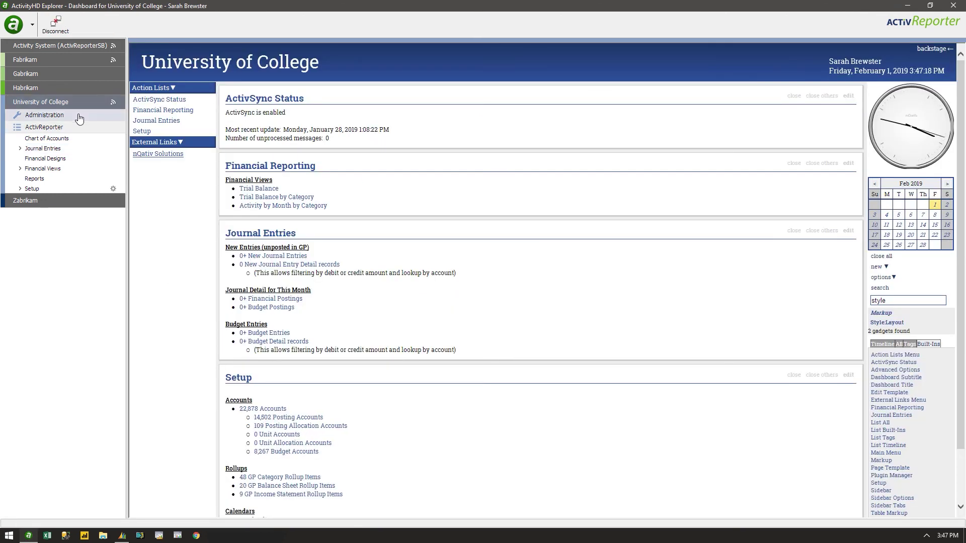
click(69, 149)
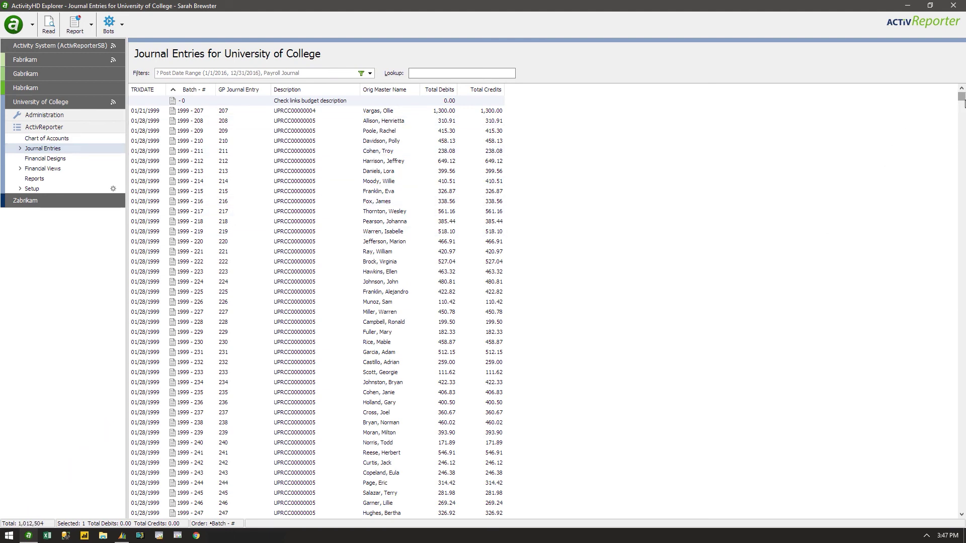
Drill from the 12/06/2017 Charge/Credit Post entry 60033819 near the end of the list into its Dynamics GP journal entry inquiry
drag(961, 96, 961, 119)
drag(962, 160, 957, 522)
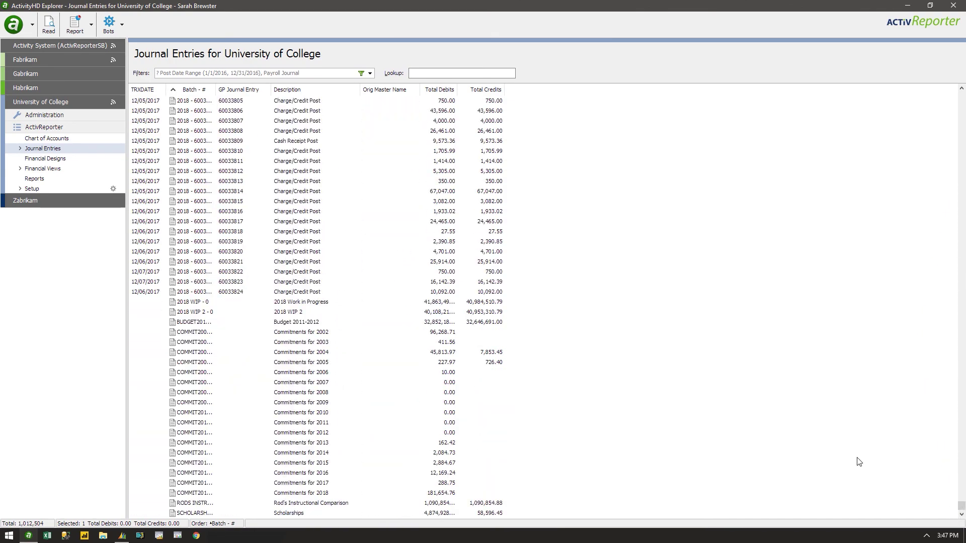
double_click(400, 246)
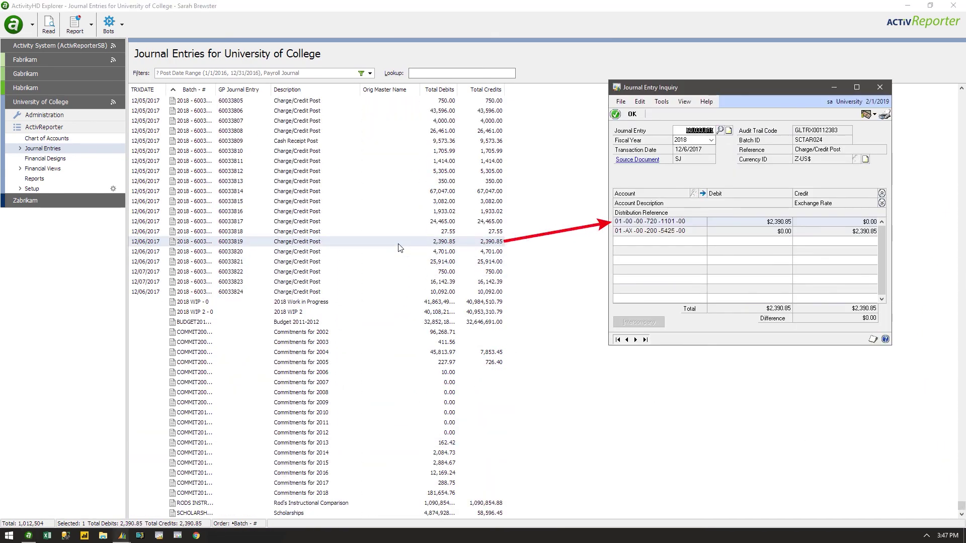